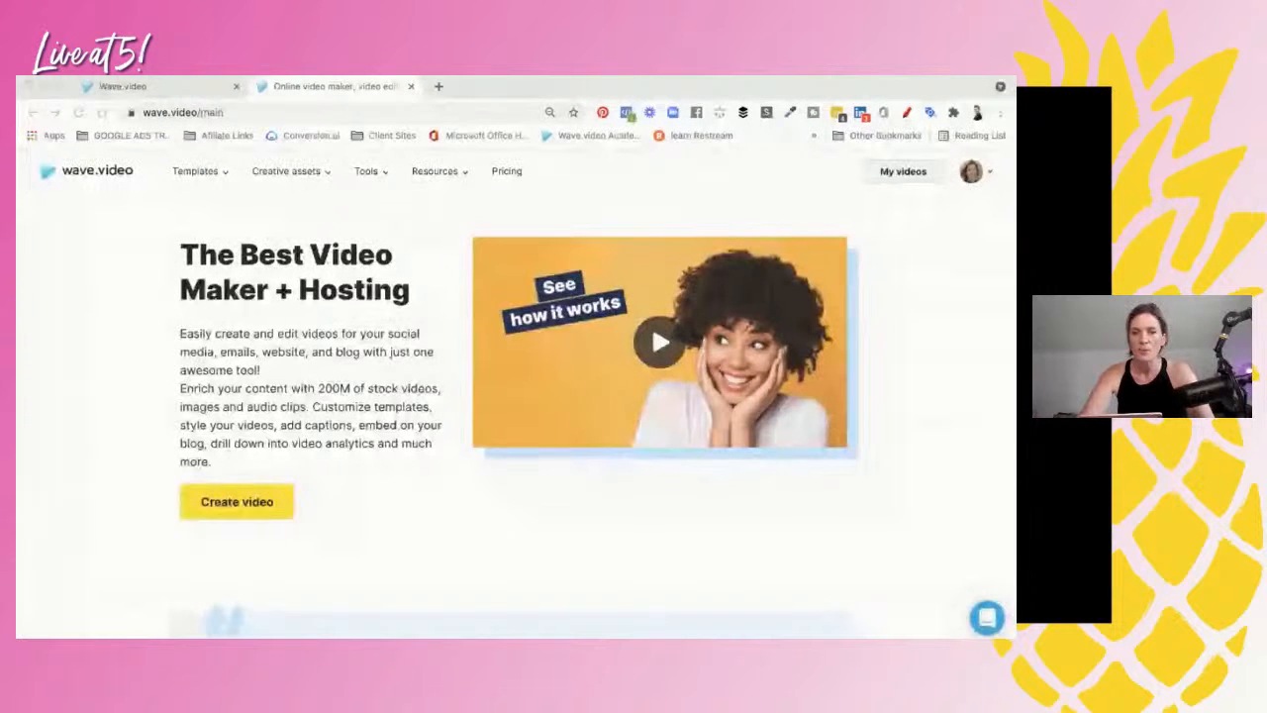
- Open the pricing page and compare the features and monthly prices of the Free, Creator and Business plans
{"action": "left_click", "coordinate": [1010, 501]}
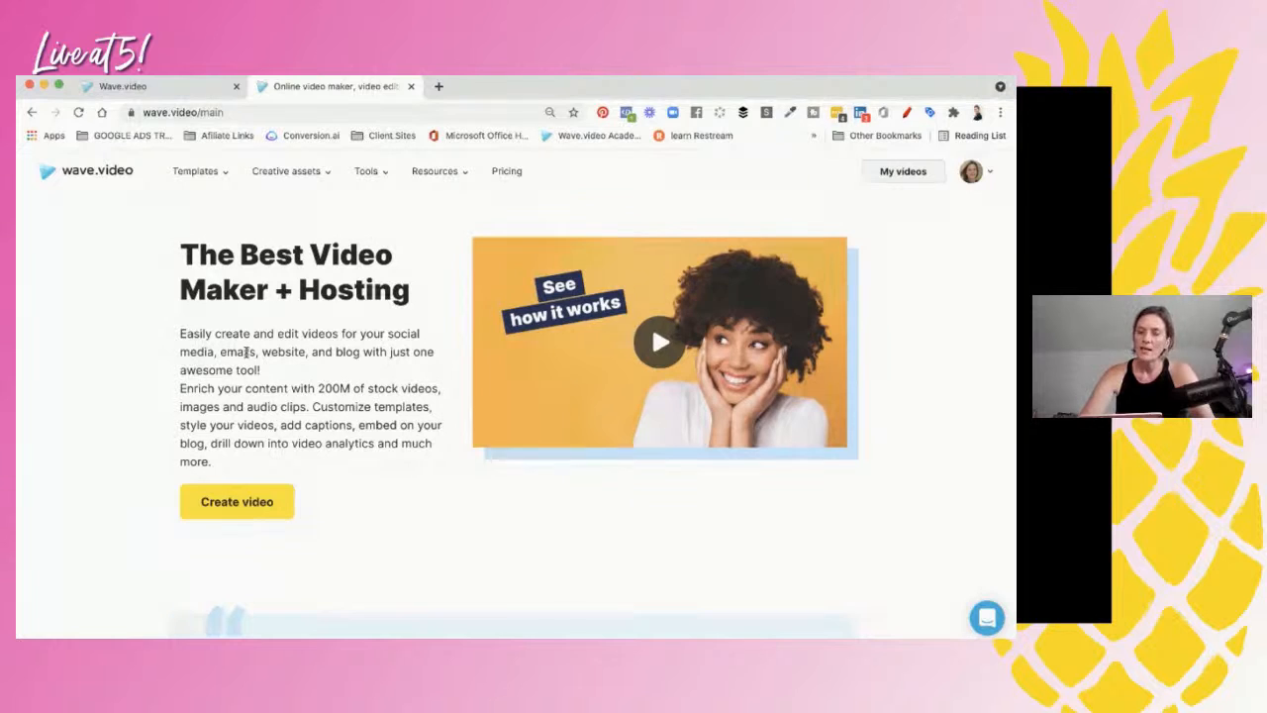
{"action": "left_click", "coordinate": [506, 170]}
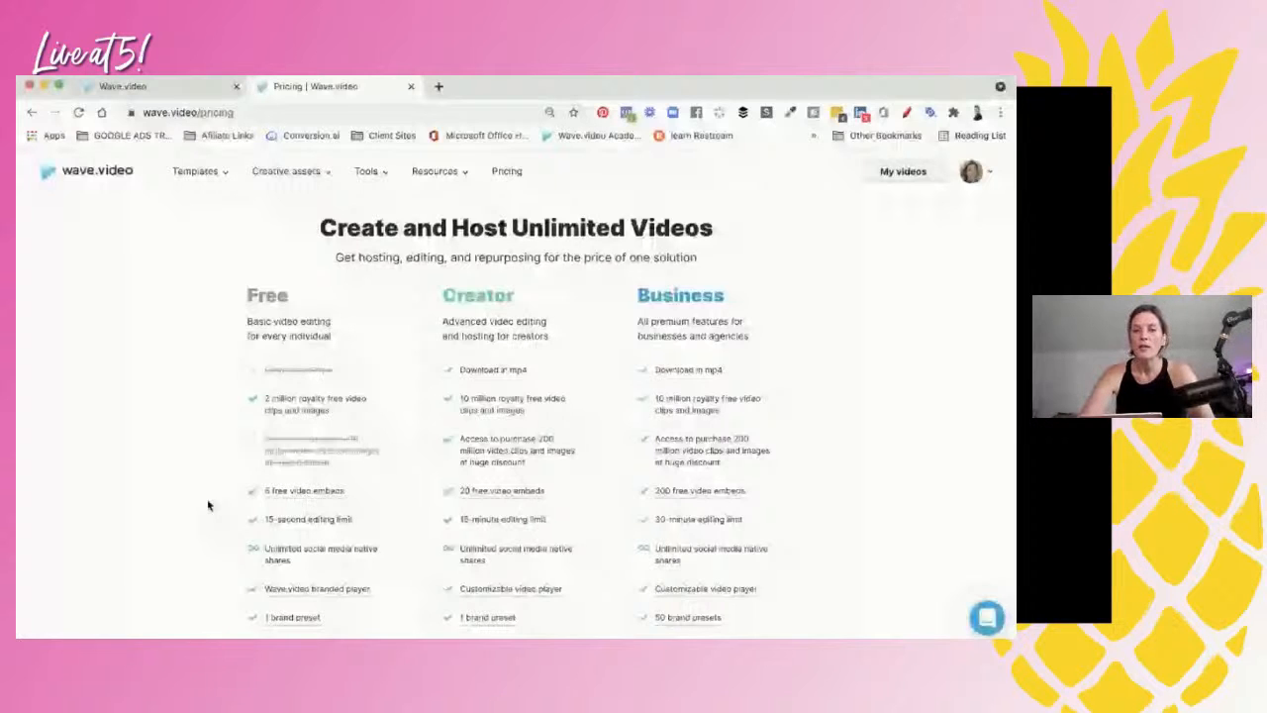
{"action": "scroll", "coordinate": [193, 396], "scroll_direction": "down", "scroll_amount": 3}
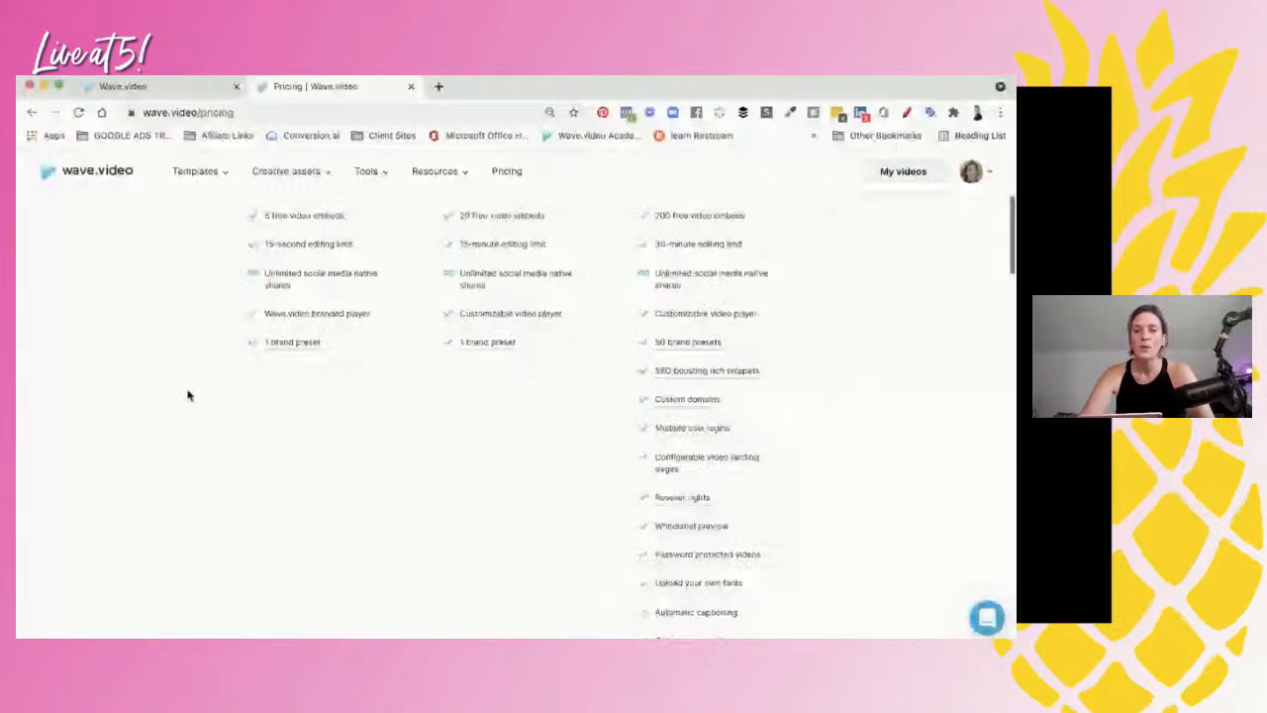
{"action": "scroll", "coordinate": [188, 396], "scroll_direction": "down", "scroll_amount": 4}
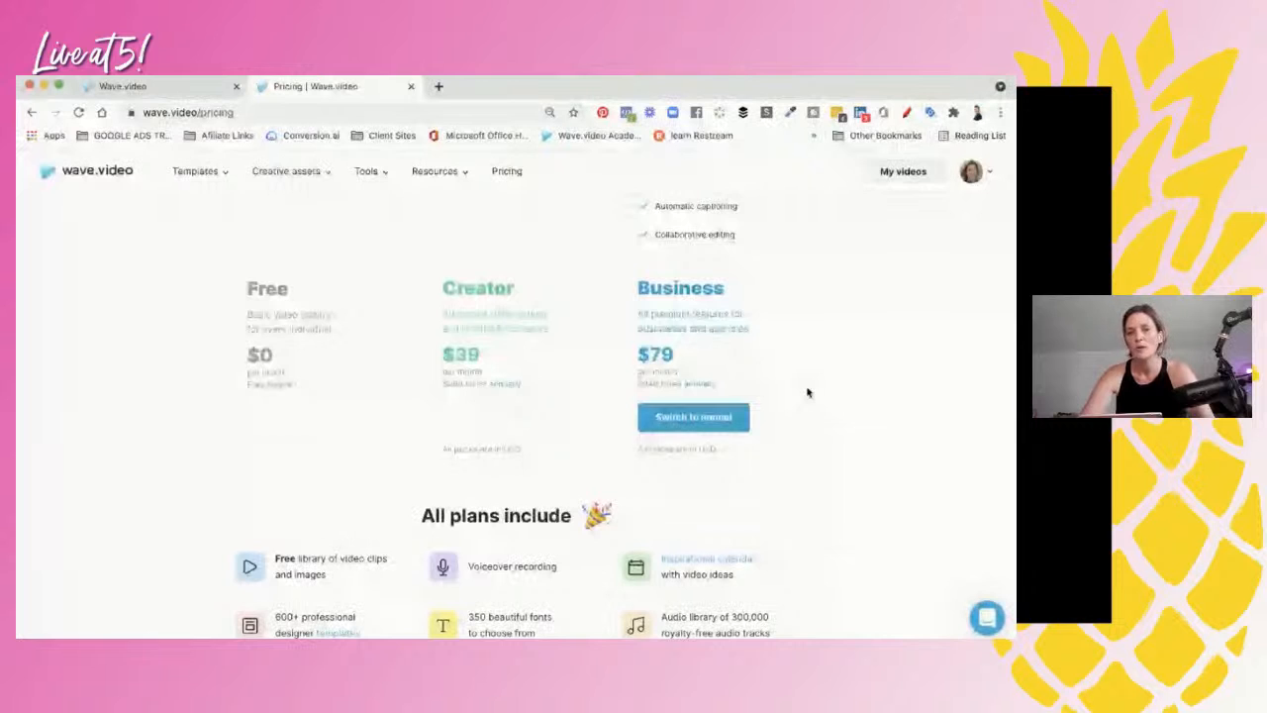
{"action": "scroll", "coordinate": [195, 362], "scroll_direction": "up", "scroll_amount": 5}
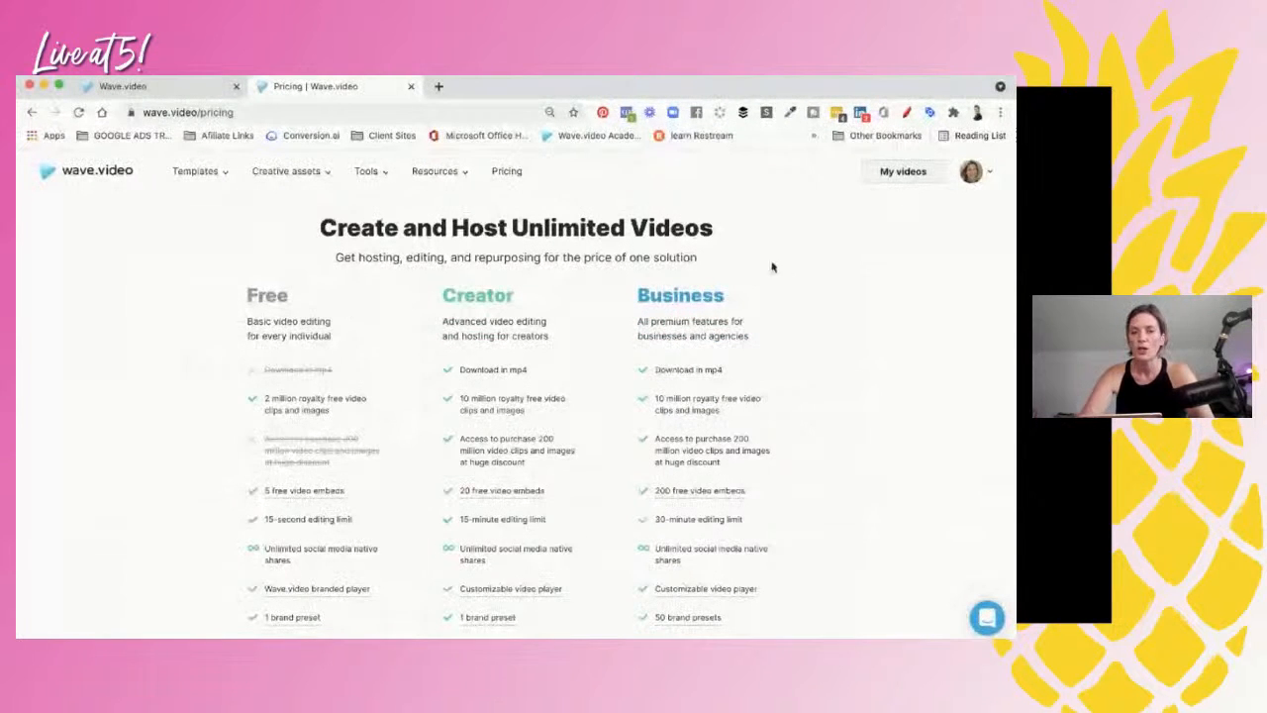
- Open the video templates page and look at the template categories and the video format filter
{"action": "left_click", "coordinate": [198, 176]}
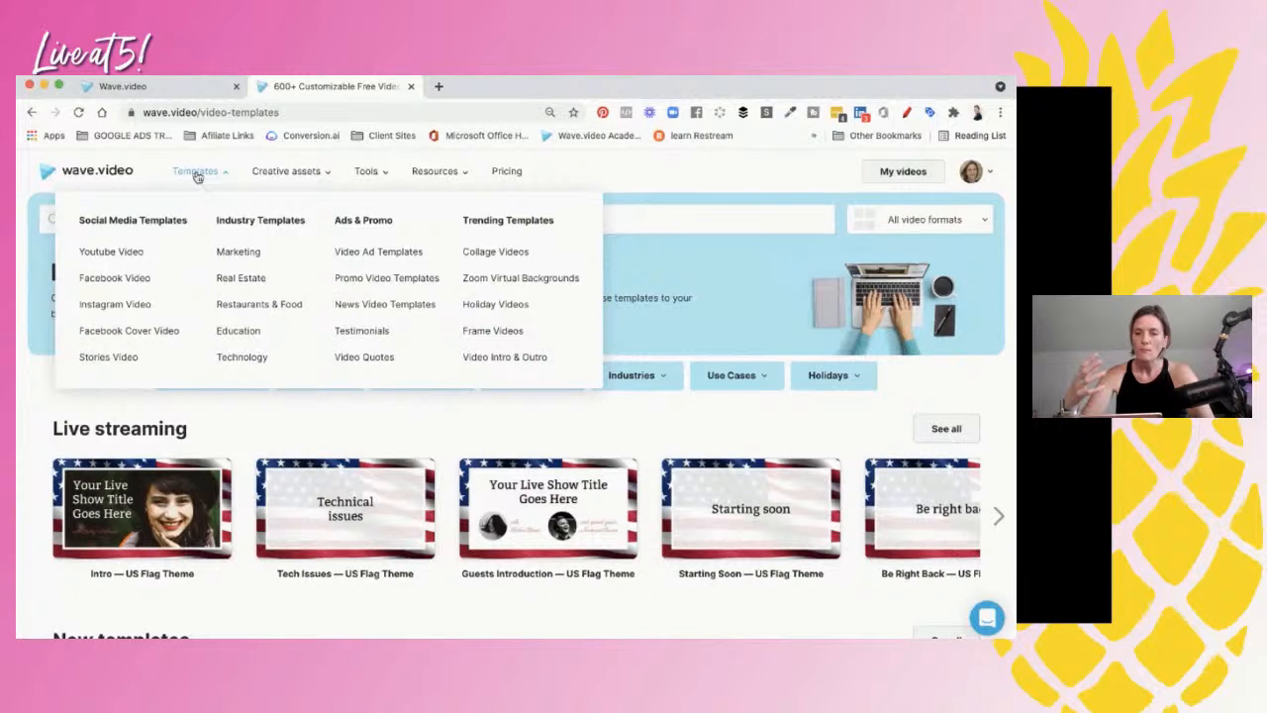
{"action": "mouse_move", "coordinate": [203, 173]}
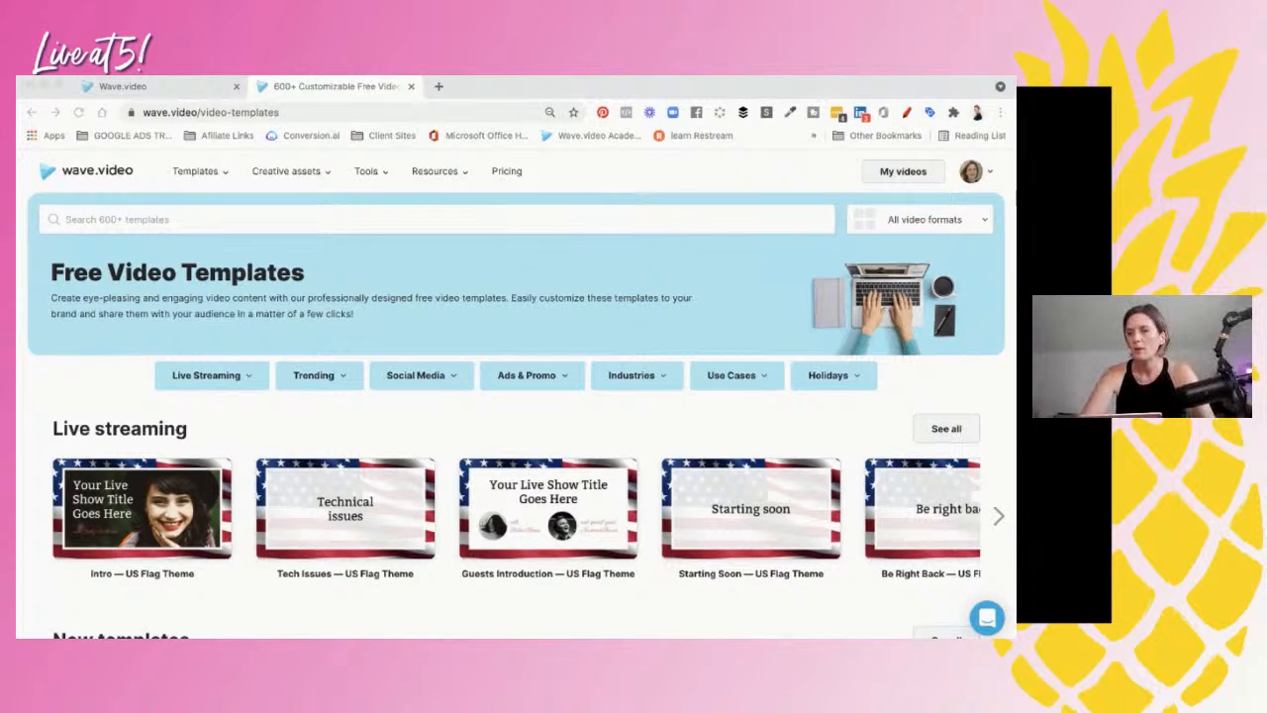
{"action": "left_click", "coordinate": [879, 236]}
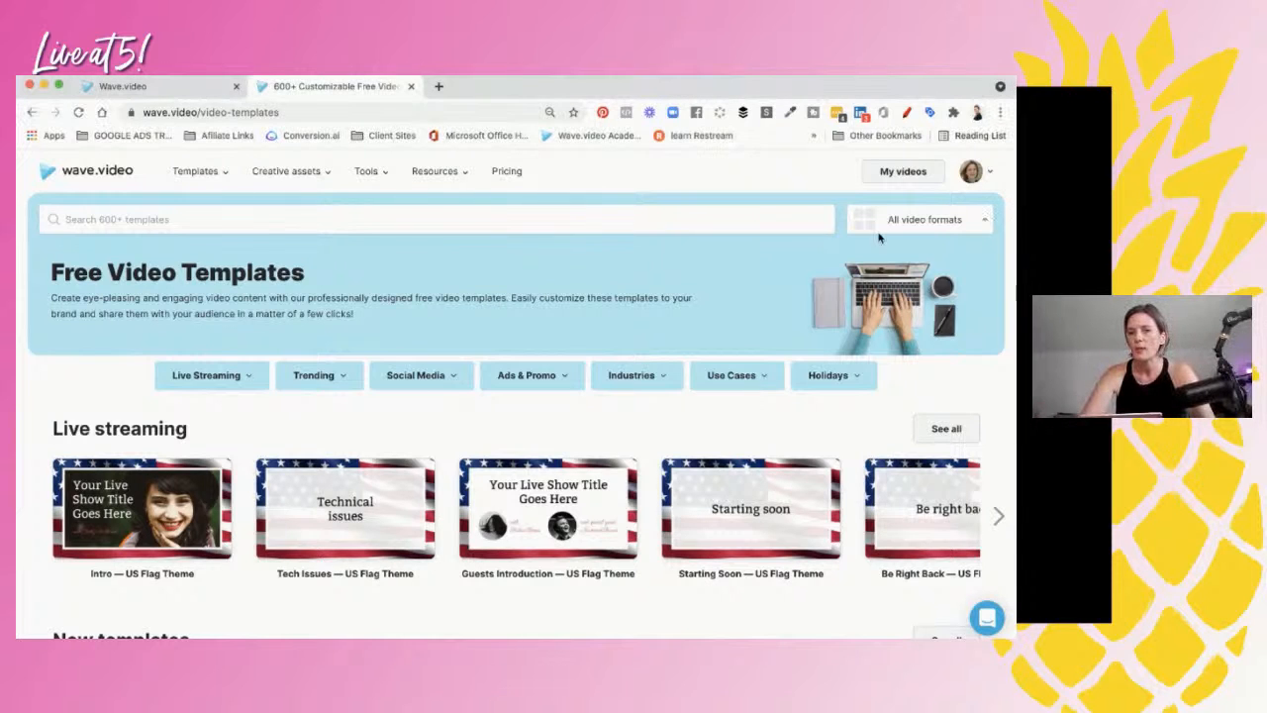
- Open instagram.com in a new browser tab and view the Reels on the signed-in account's own profile
{"action": "left_click", "coordinate": [439, 88]}
{"action": "type", "text": "instagram.com"}
{"action": "key", "text": "Return"}
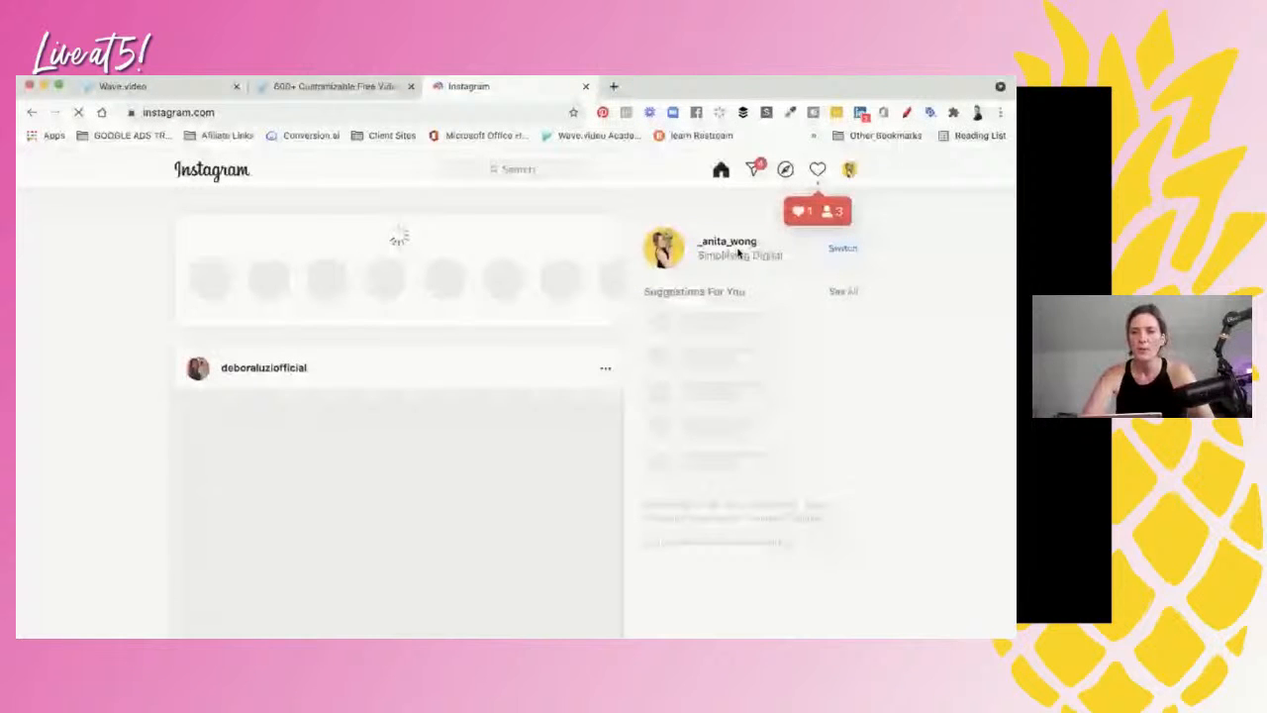
{"action": "left_click", "coordinate": [738, 253]}
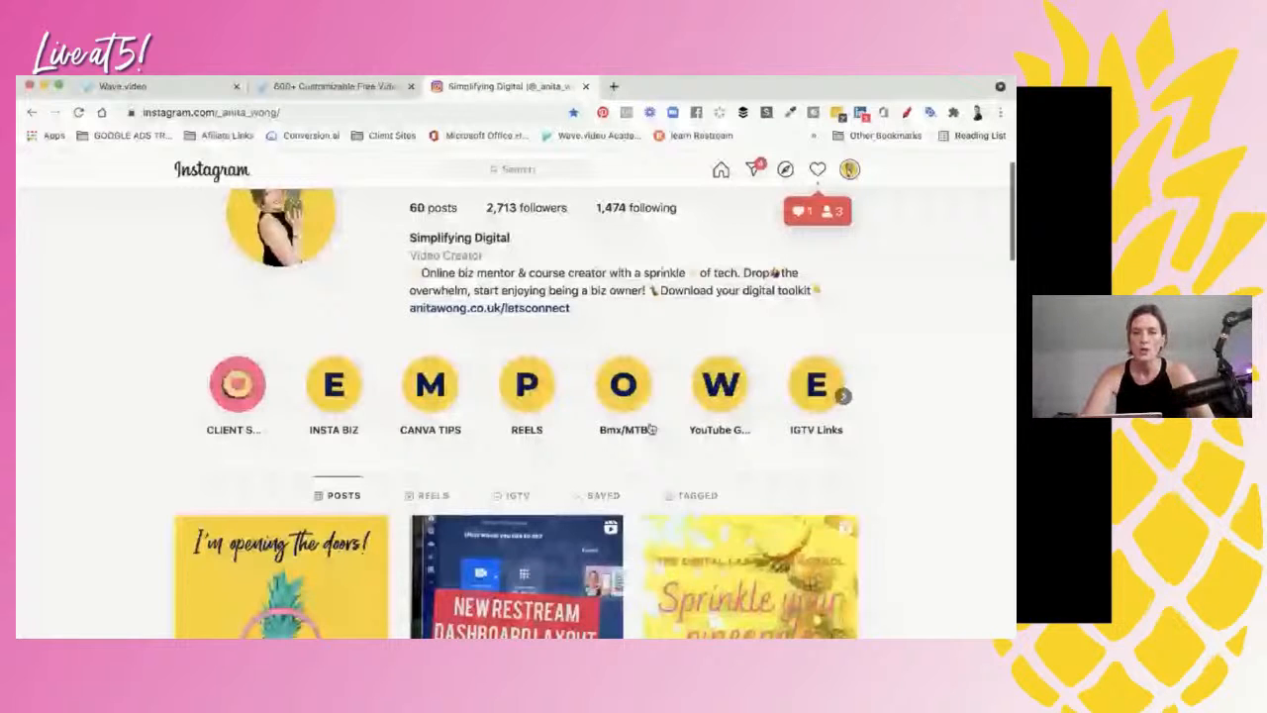
{"action": "scroll", "coordinate": [429, 317], "scroll_direction": "down", "scroll_amount": 2}
{"action": "left_click", "coordinate": [429, 292]}
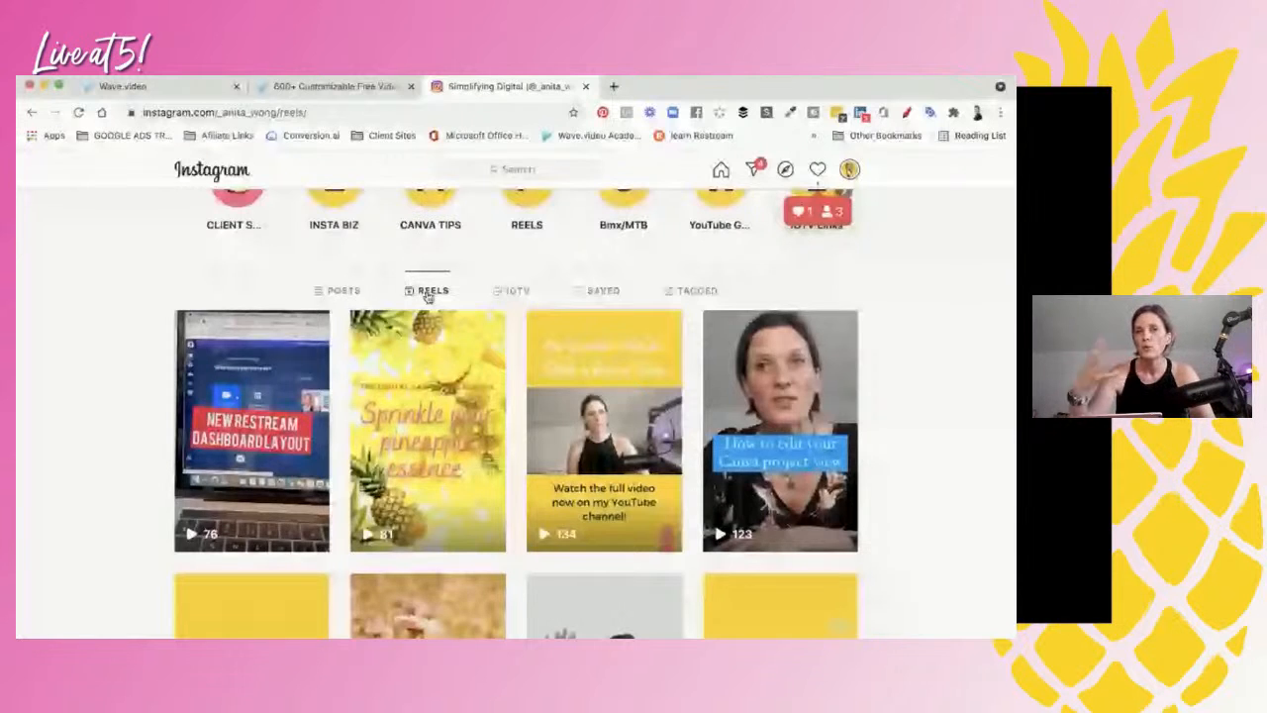
{"action": "left_click", "coordinate": [394, 500]}
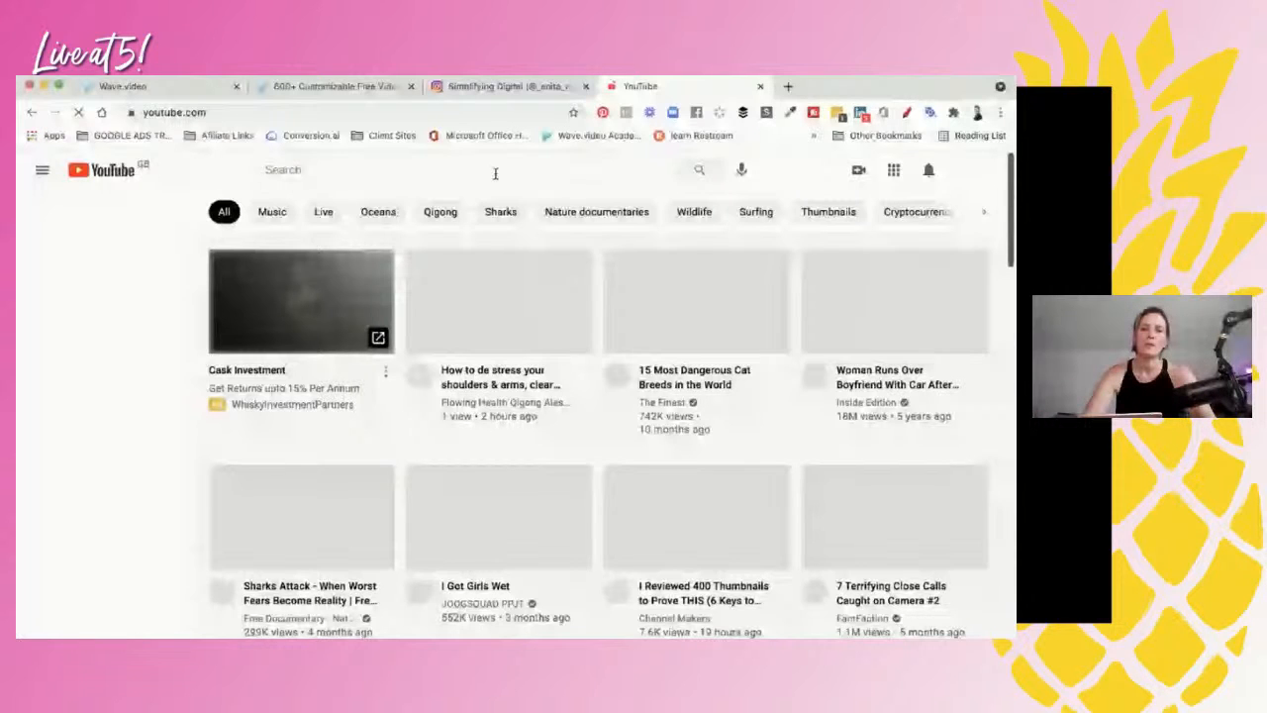
- Search YouTube for "shorts" and look through the results for an example of a vertical short video
{"action": "left_click", "coordinate": [495, 174]}
{"action": "type", "text": "shorts"}
{"action": "key", "text": "Return"}
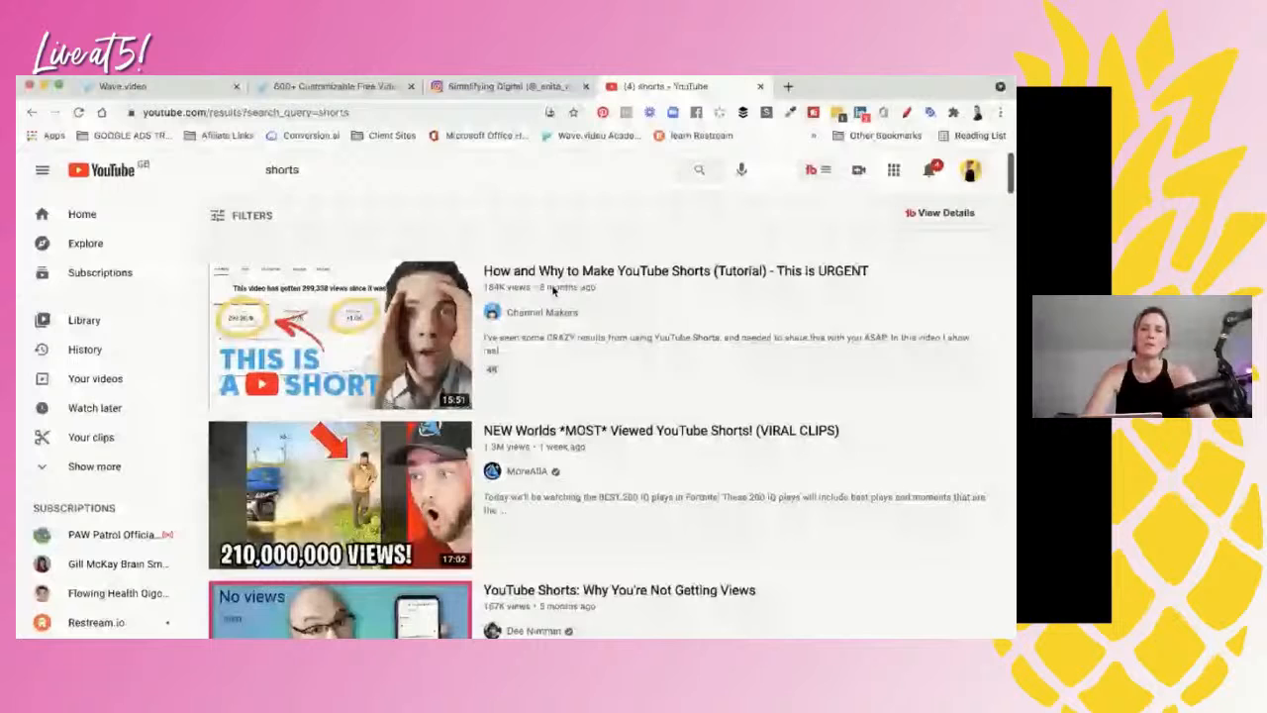
{"action": "scroll", "coordinate": [546, 360], "scroll_direction": "down", "scroll_amount": 5}
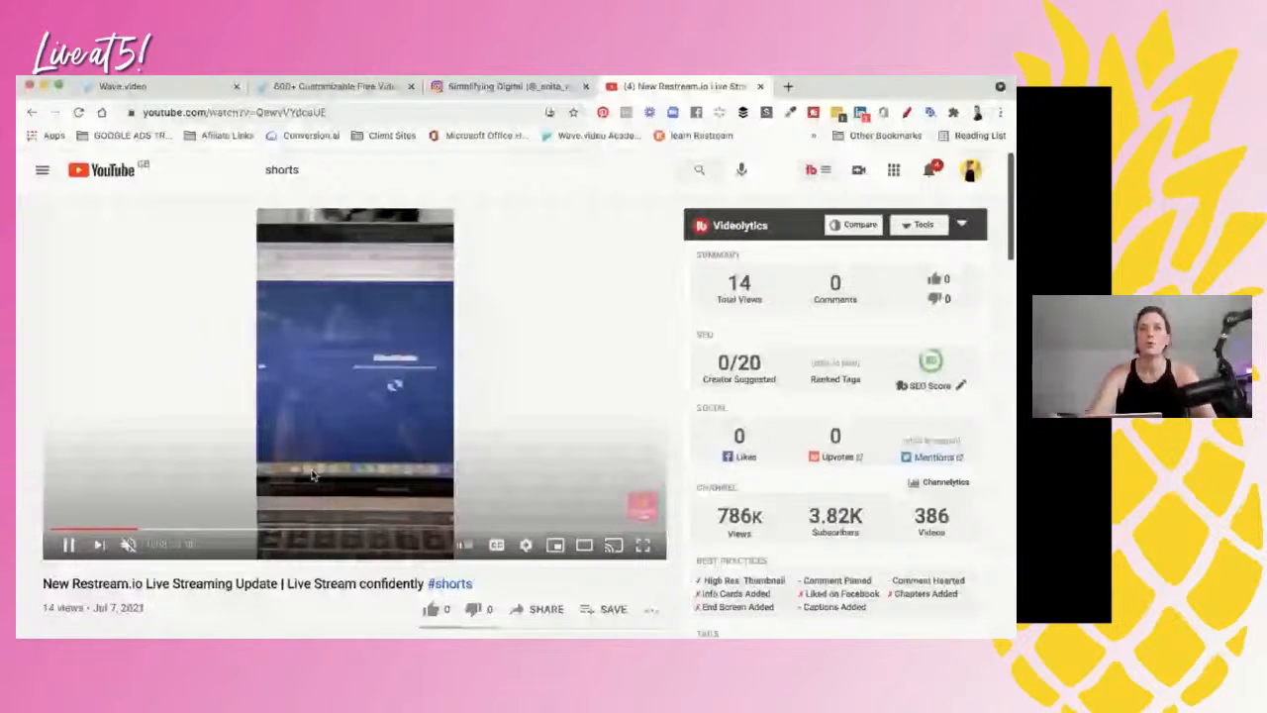
- Return to the Wave.video templates page and open the Instagram Video template collection
{"action": "left_click", "coordinate": [334, 88]}
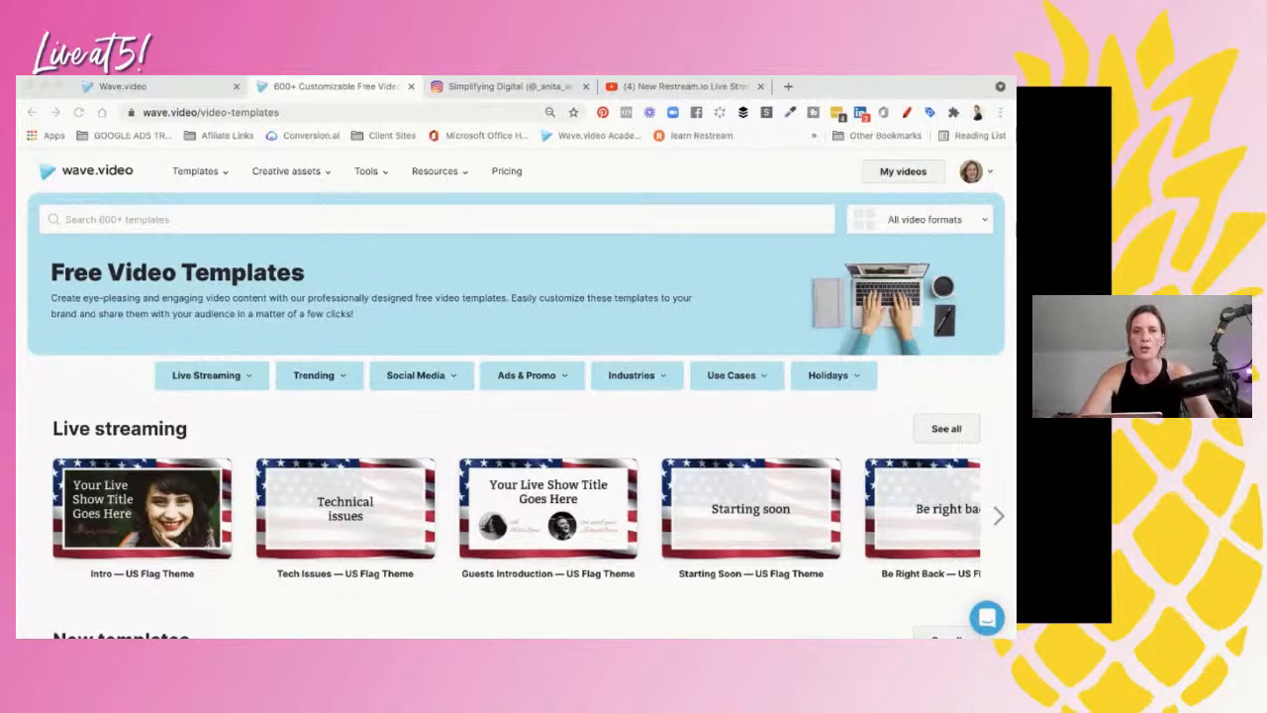
{"action": "left_click", "coordinate": [1010, 452]}
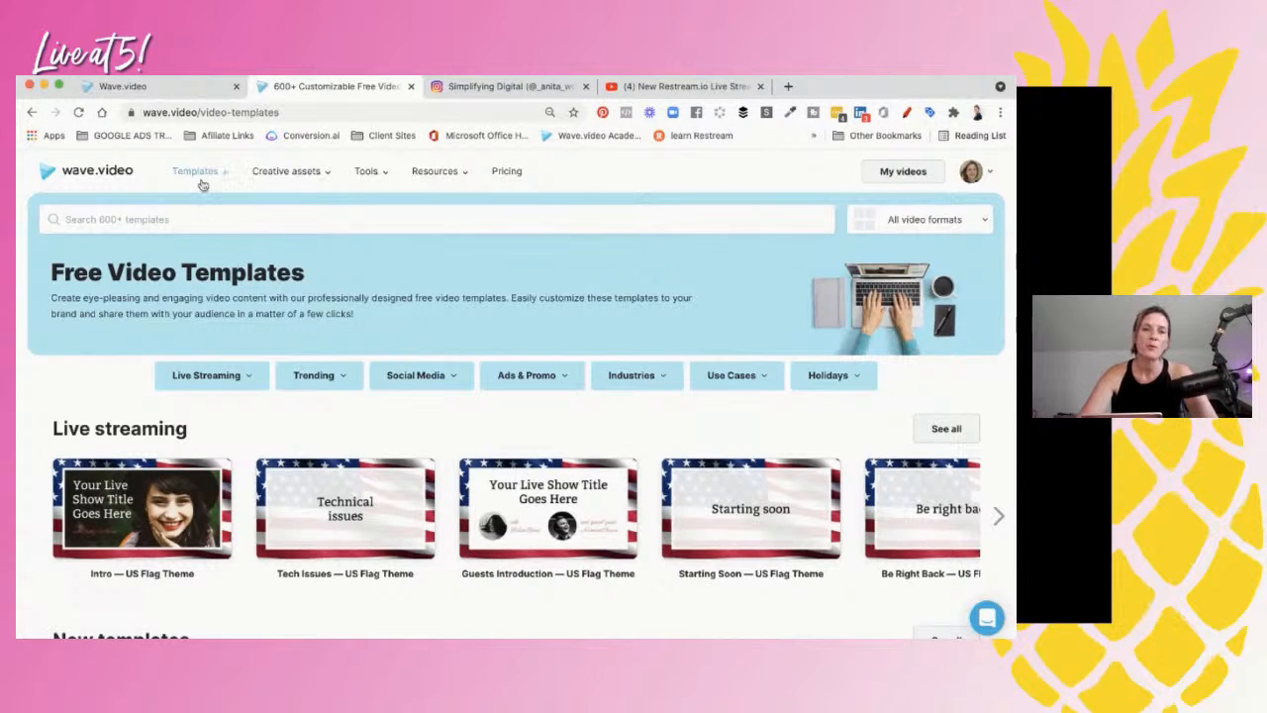
{"action": "mouse_move", "coordinate": [193, 174]}
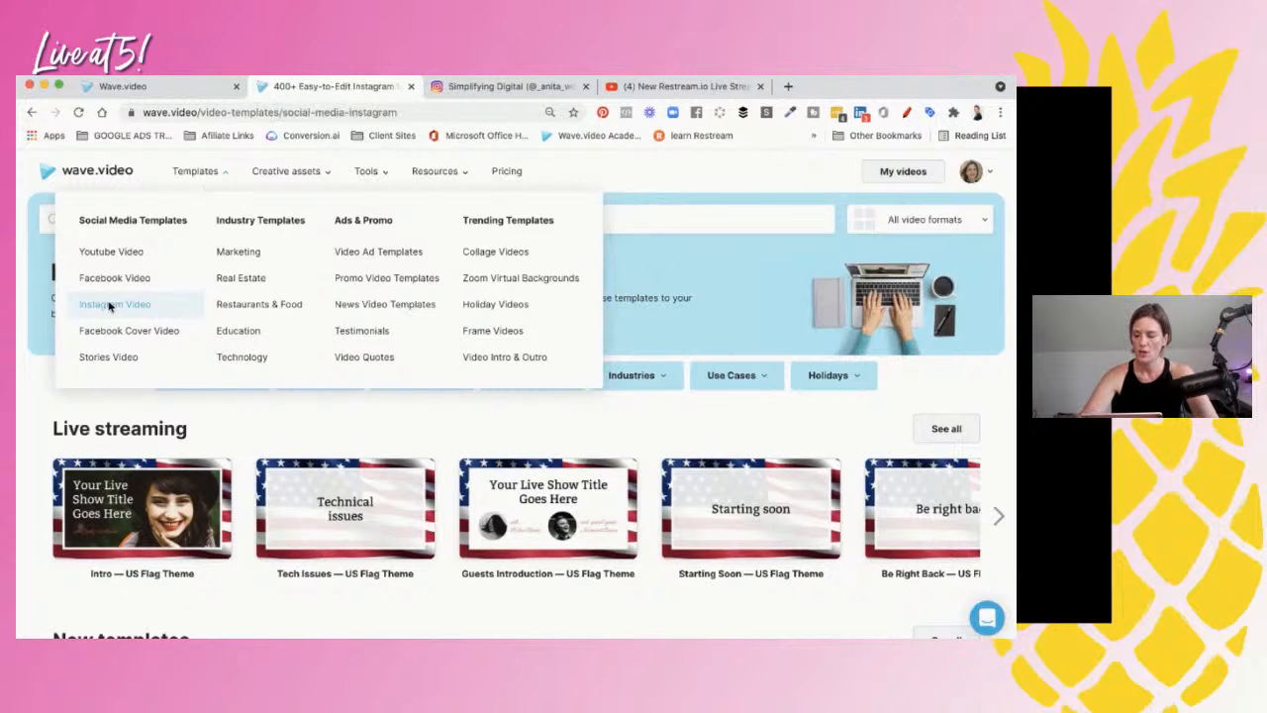
{"action": "left_click", "coordinate": [110, 306]}
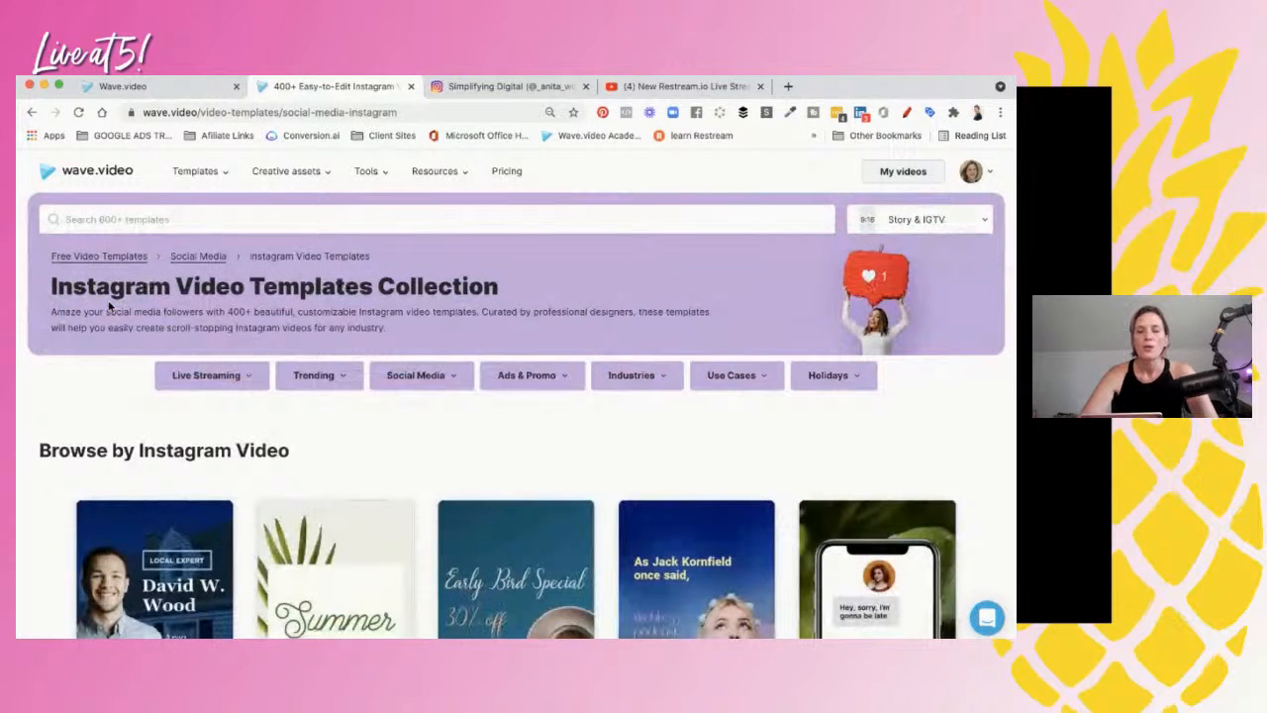
- Browse the Instagram video templates, examining the promo, meme, podcast and invitation designs in vertical format
{"action": "scroll", "coordinate": [211, 340], "scroll_direction": "down", "scroll_amount": 1}
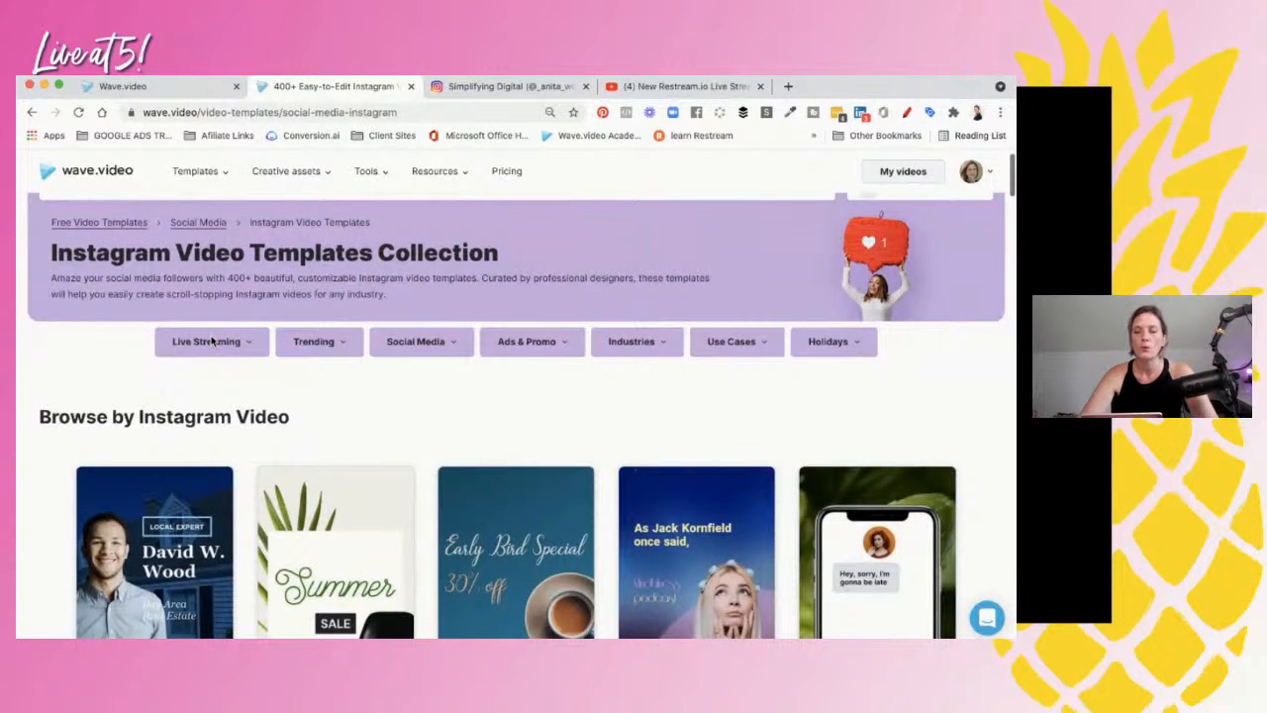
{"action": "scroll", "coordinate": [211, 340], "scroll_direction": "down", "scroll_amount": 5}
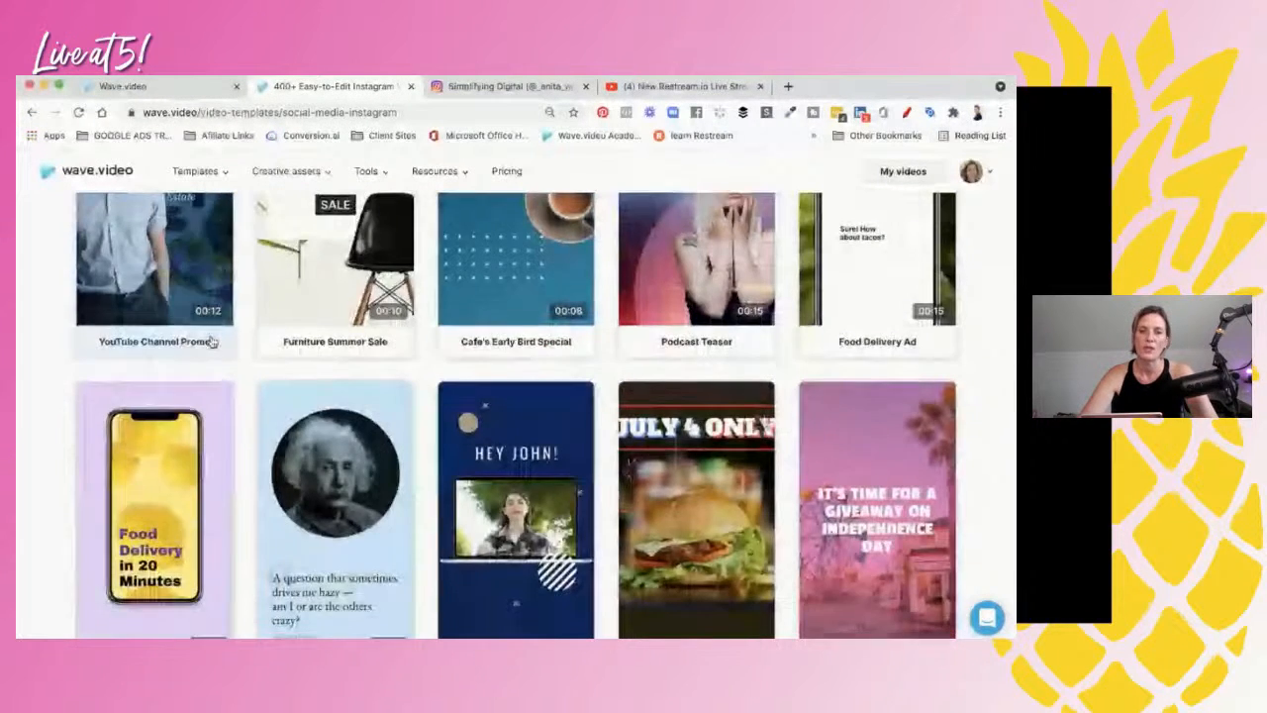
{"action": "scroll", "coordinate": [211, 341], "scroll_direction": "down", "scroll_amount": 3}
{"action": "scroll", "coordinate": [211, 340], "scroll_direction": "up", "scroll_amount": 2}
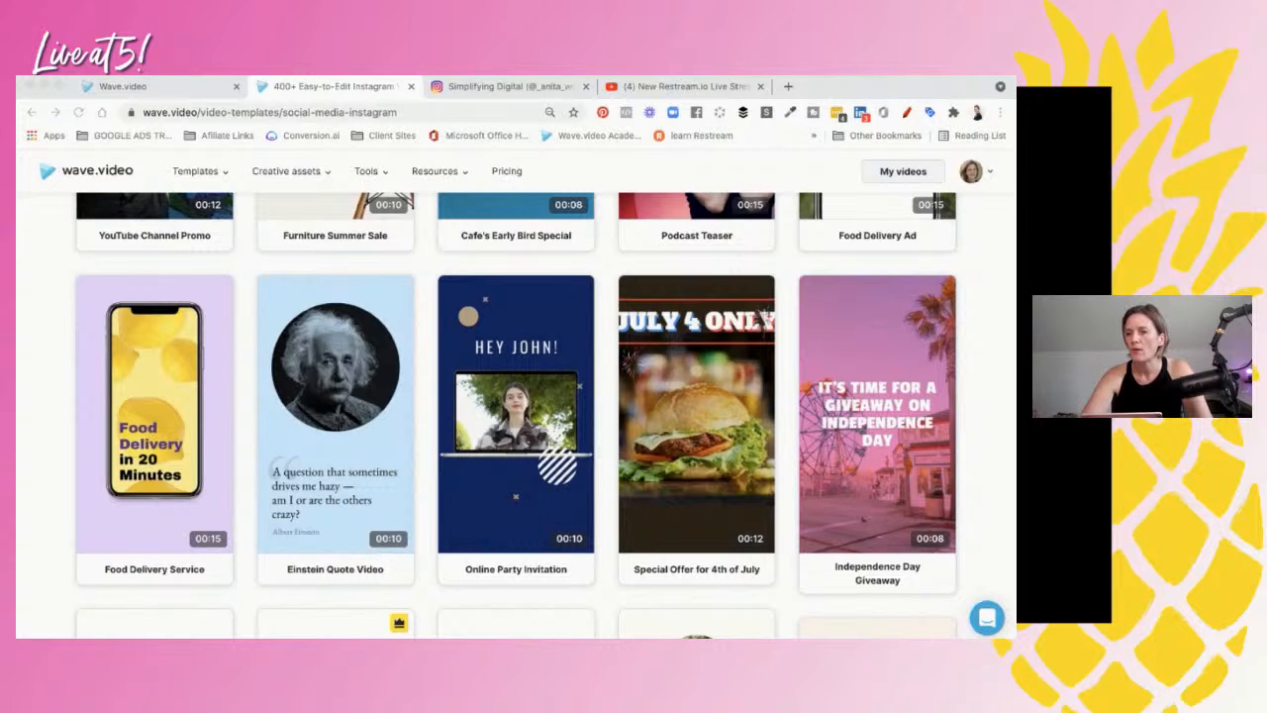
{"action": "left_click", "coordinate": [1012, 372]}
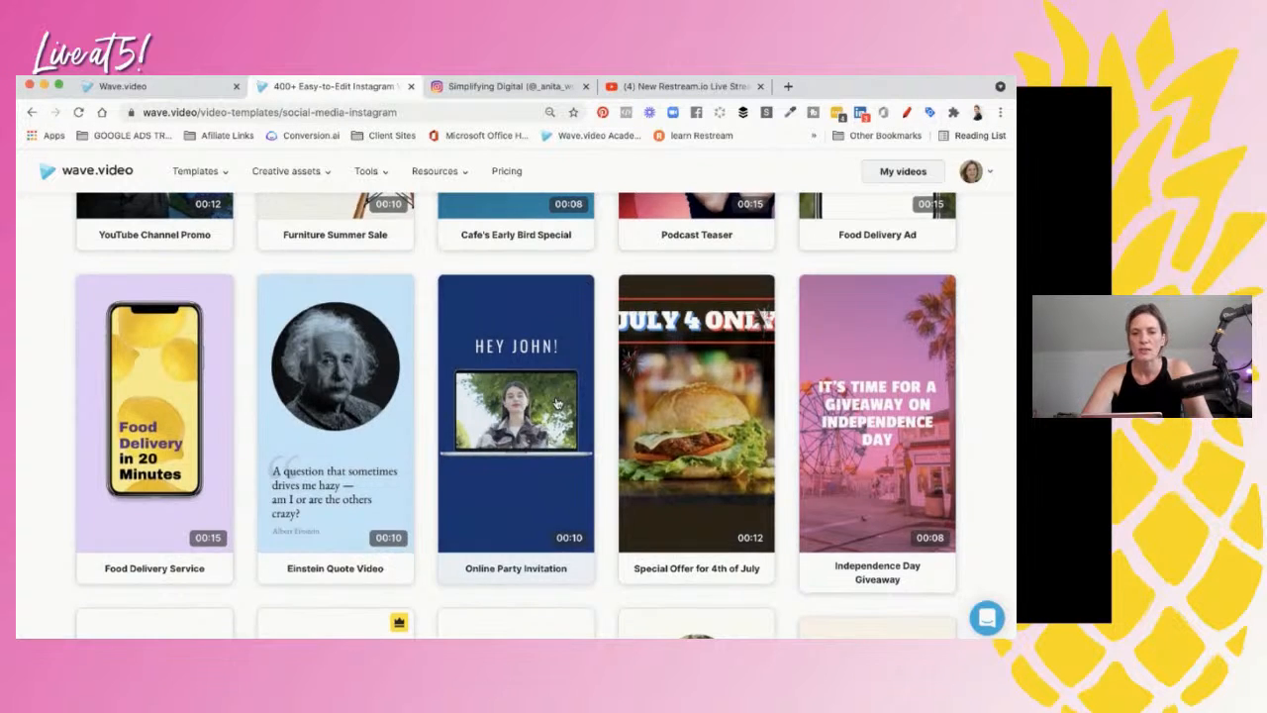
{"action": "scroll", "coordinate": [556, 403], "scroll_direction": "down", "scroll_amount": 5}
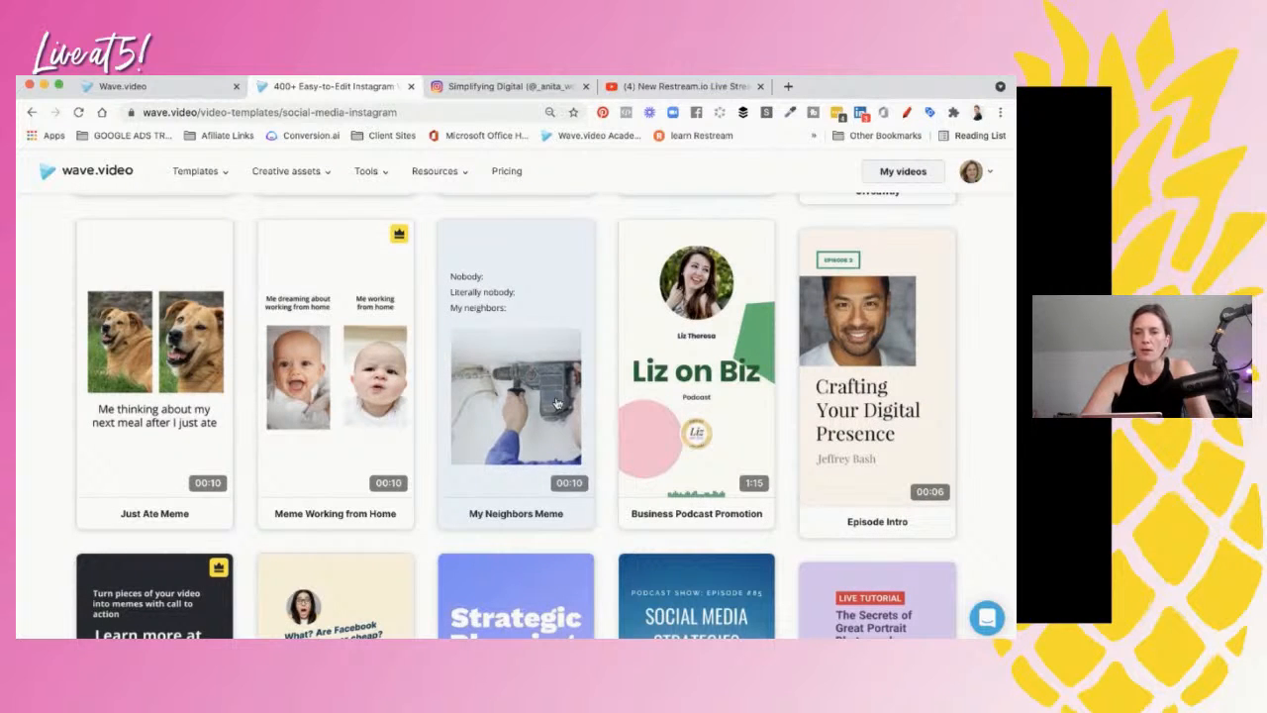
{"action": "scroll", "coordinate": [556, 403], "scroll_direction": "up", "scroll_amount": 4}
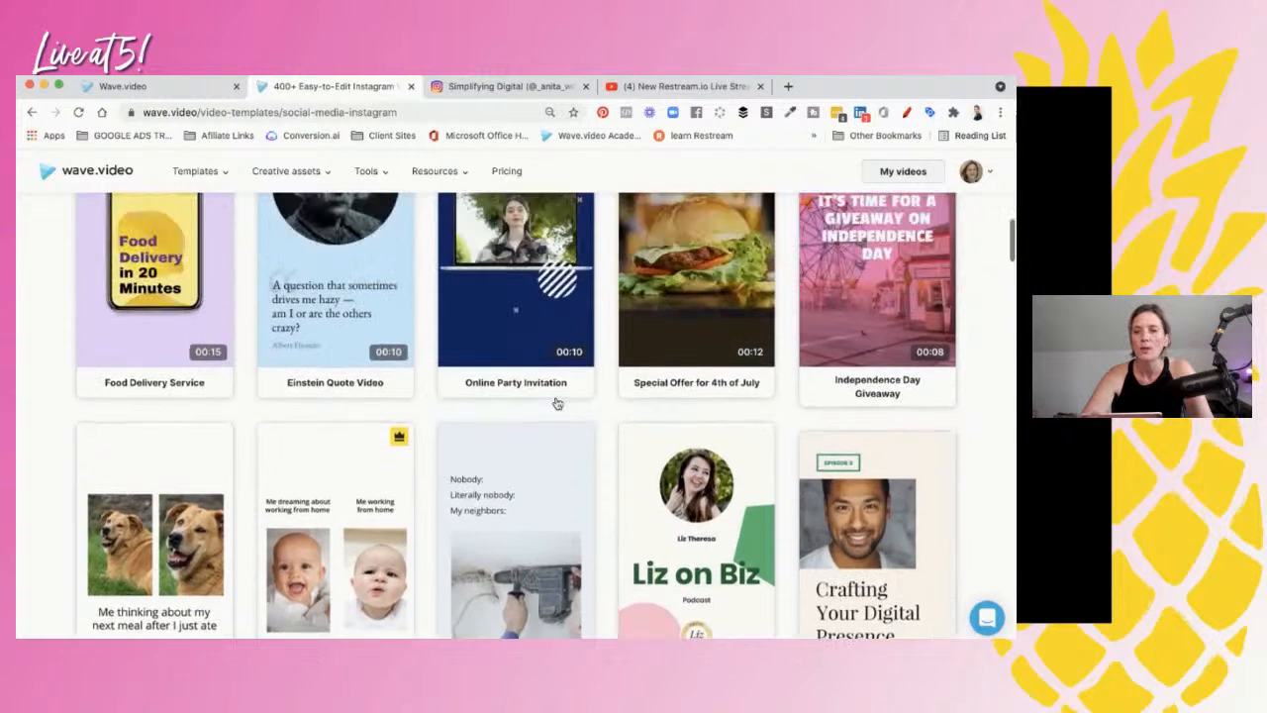
{"action": "scroll", "coordinate": [556, 403], "scroll_direction": "up", "scroll_amount": 5}
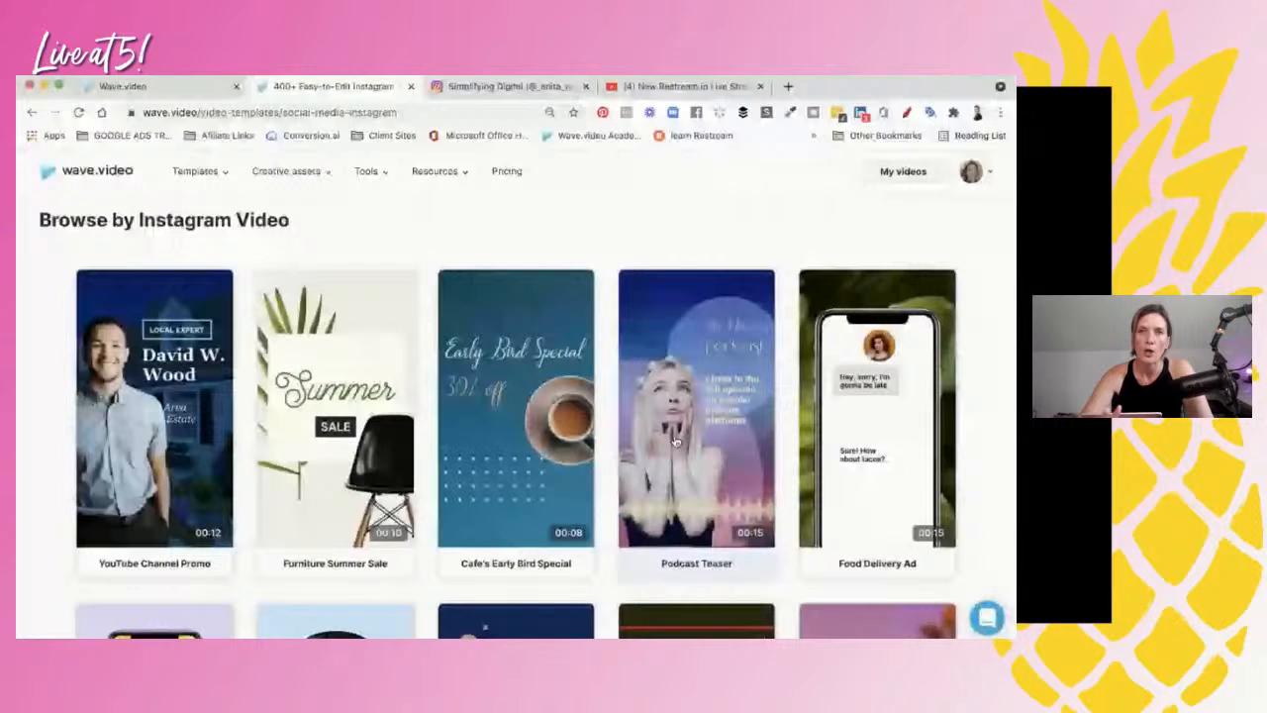
- Choose the Podcast Teaser template in the Story format and open it for editing
{"action": "left_click", "coordinate": [675, 442]}
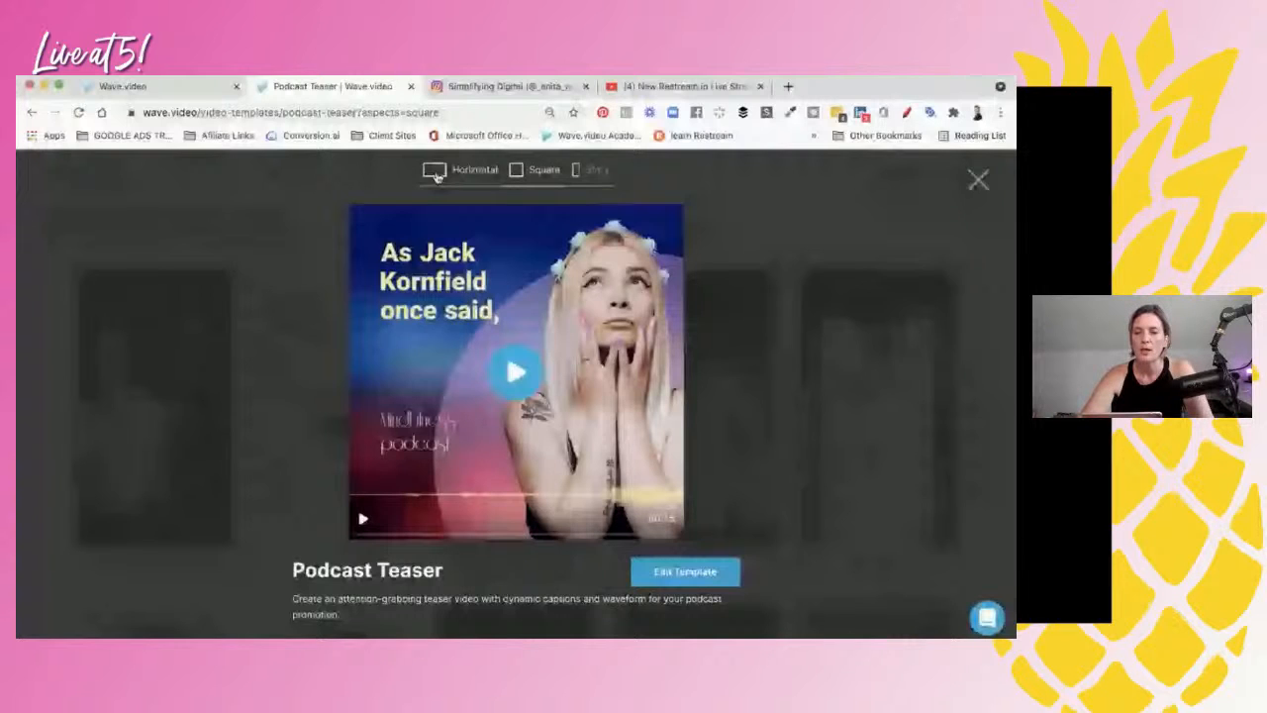
{"action": "left_click", "coordinate": [592, 169]}
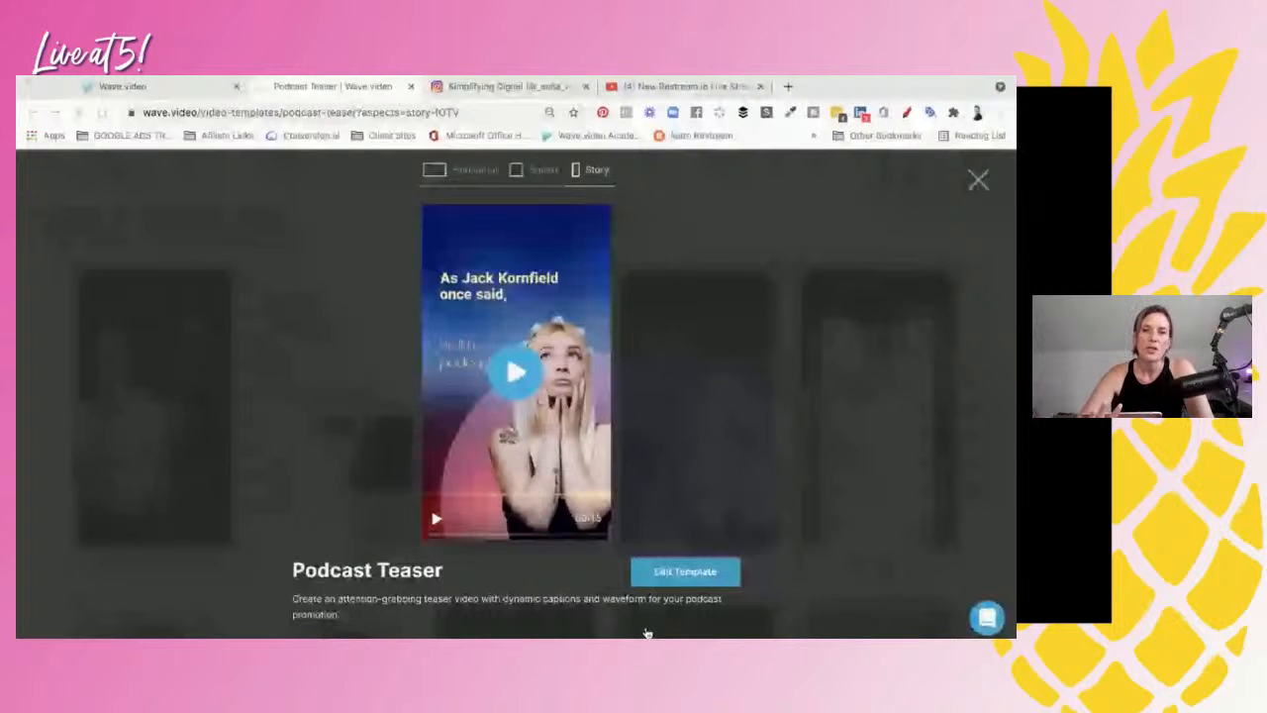
{"action": "left_click", "coordinate": [668, 572]}
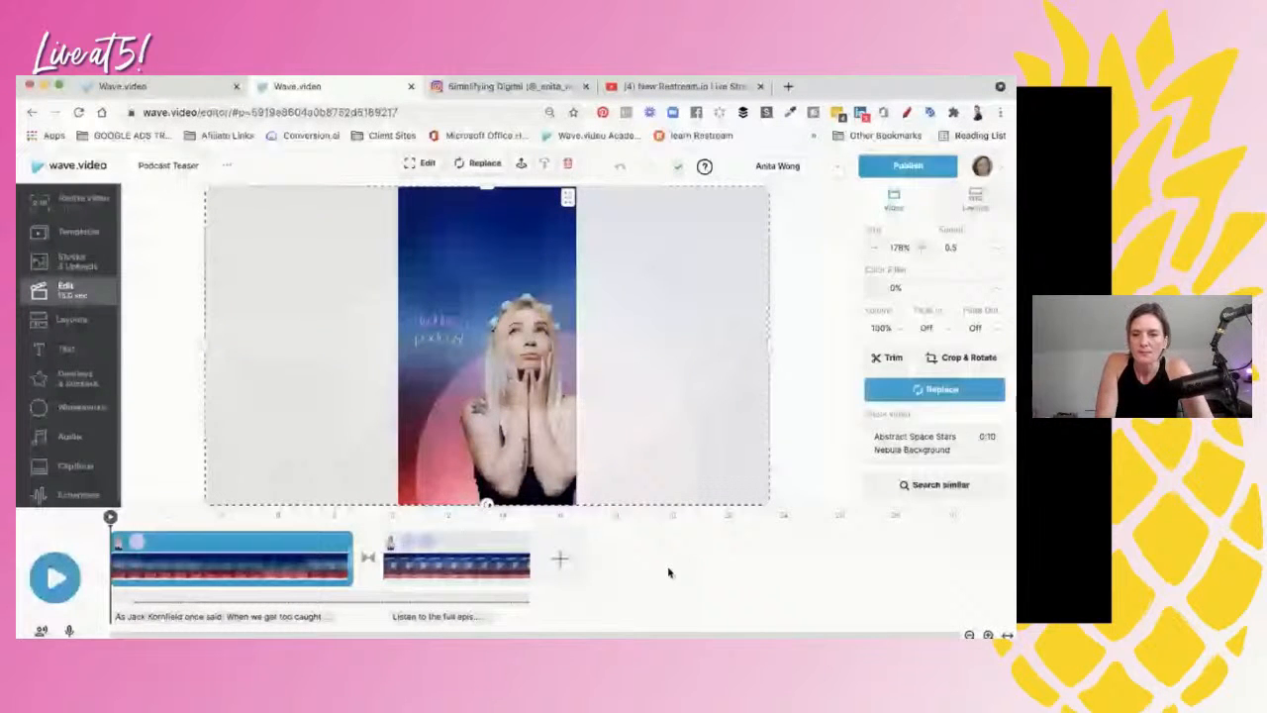
- Play the Podcast Teaser project from the start to preview its captions and animation, and stop the playback
{"action": "left_click", "coordinate": [55, 577]}
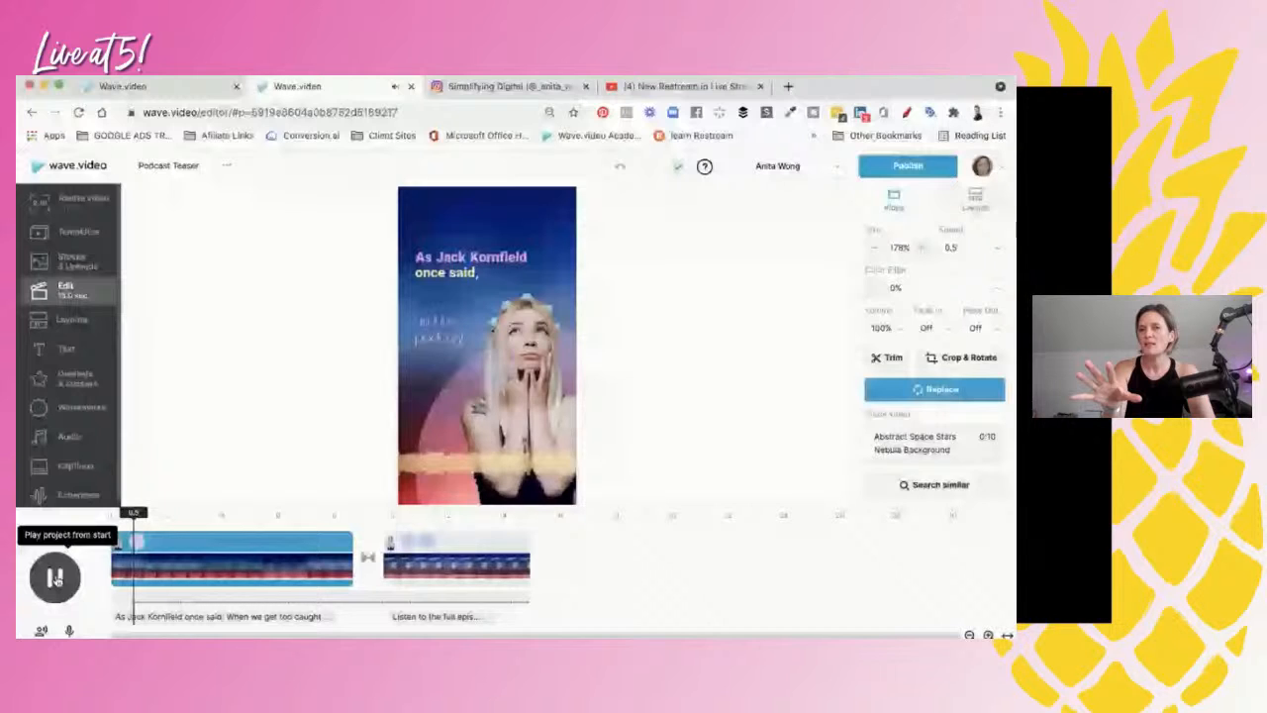
{"action": "left_click", "coordinate": [55, 579]}
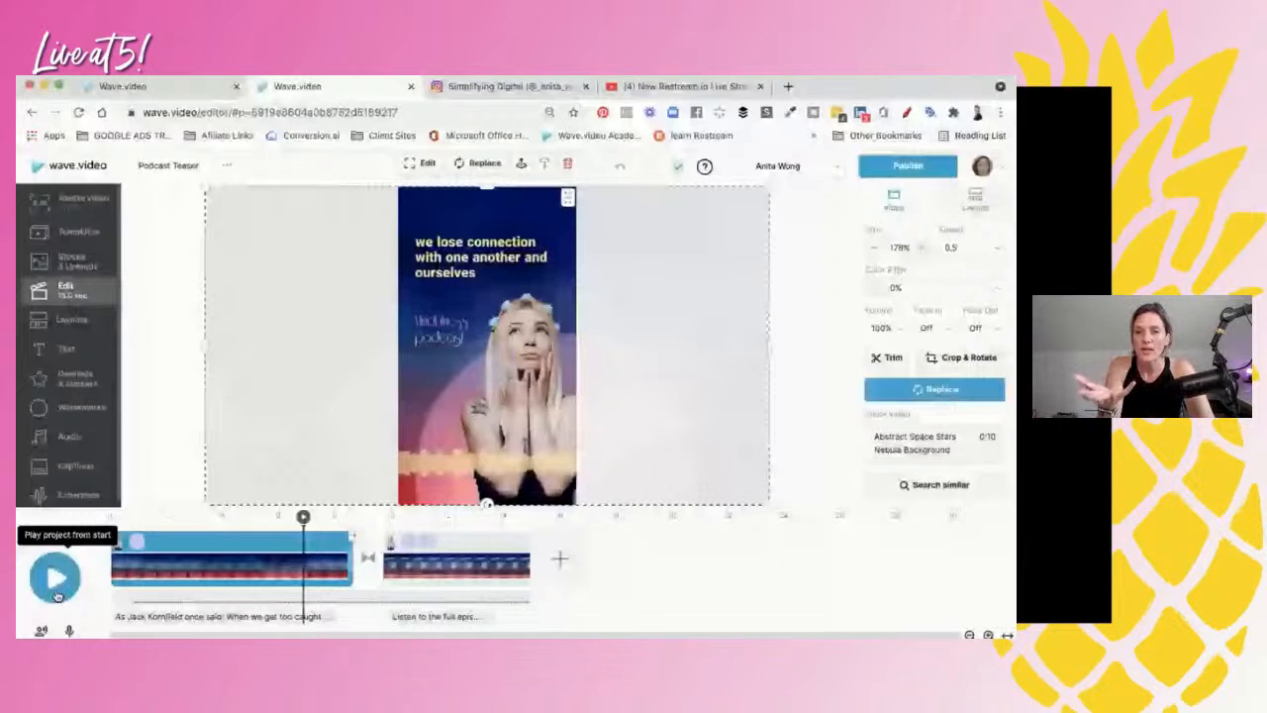
{"action": "left_click", "coordinate": [55, 586]}
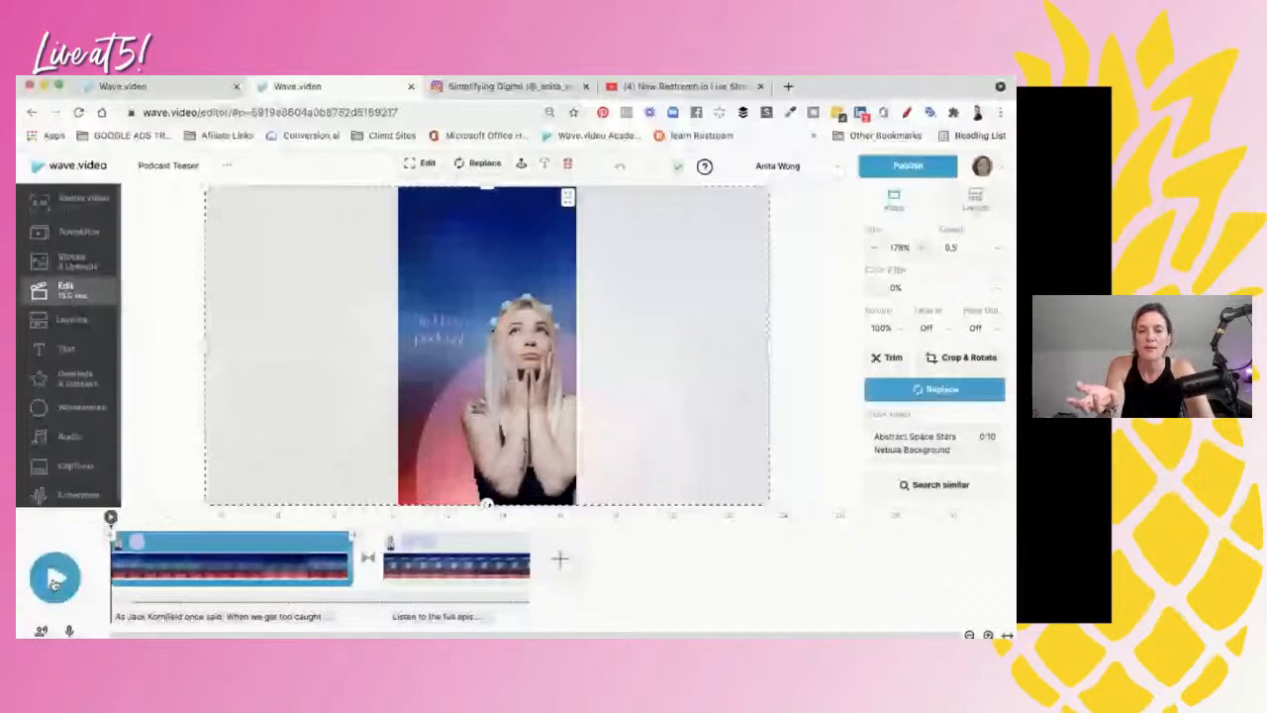
- Delete the caption "As Jack Kornfield once said," from the first clip
{"action": "left_click", "coordinate": [154, 572]}
{"action": "left_click", "coordinate": [452, 264]}
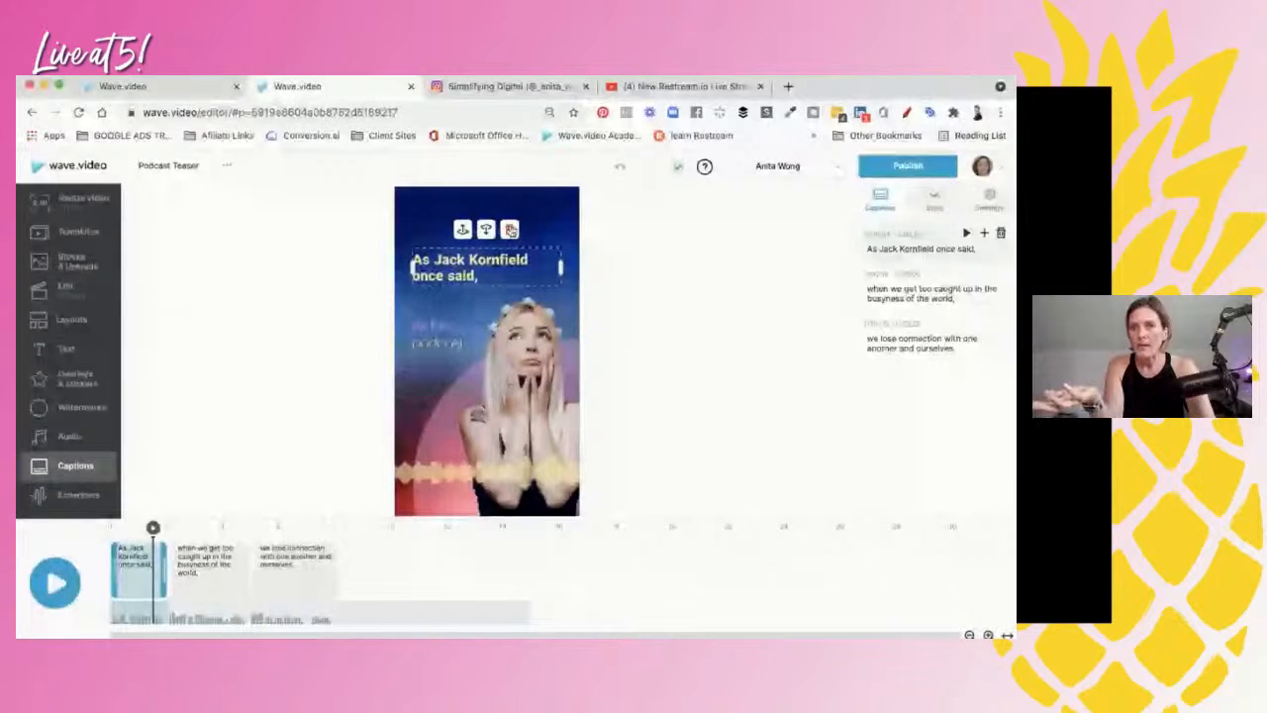
{"action": "left_click", "coordinate": [509, 230]}
- Add the "Basic Geometry" text preset above the woman in the first clip and select its heading
{"action": "left_click", "coordinate": [74, 354]}
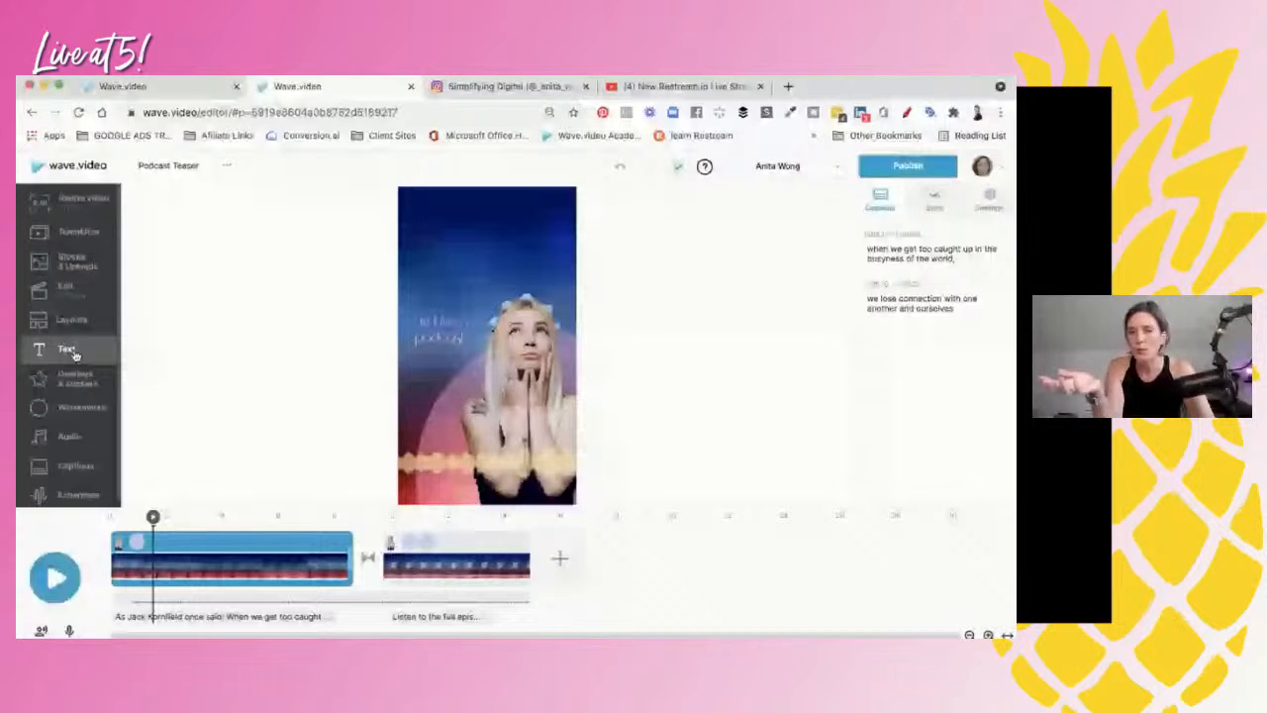
{"action": "left_click", "coordinate": [74, 353]}
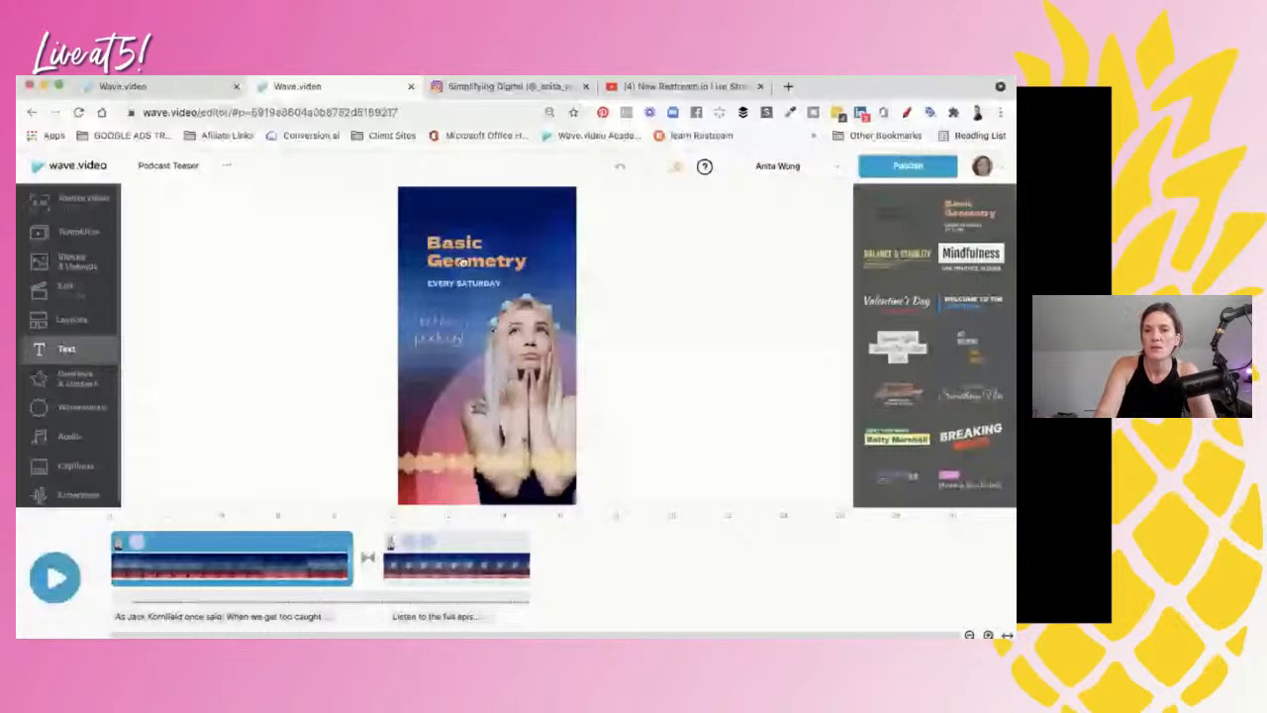
{"action": "left_click", "coordinate": [461, 261]}
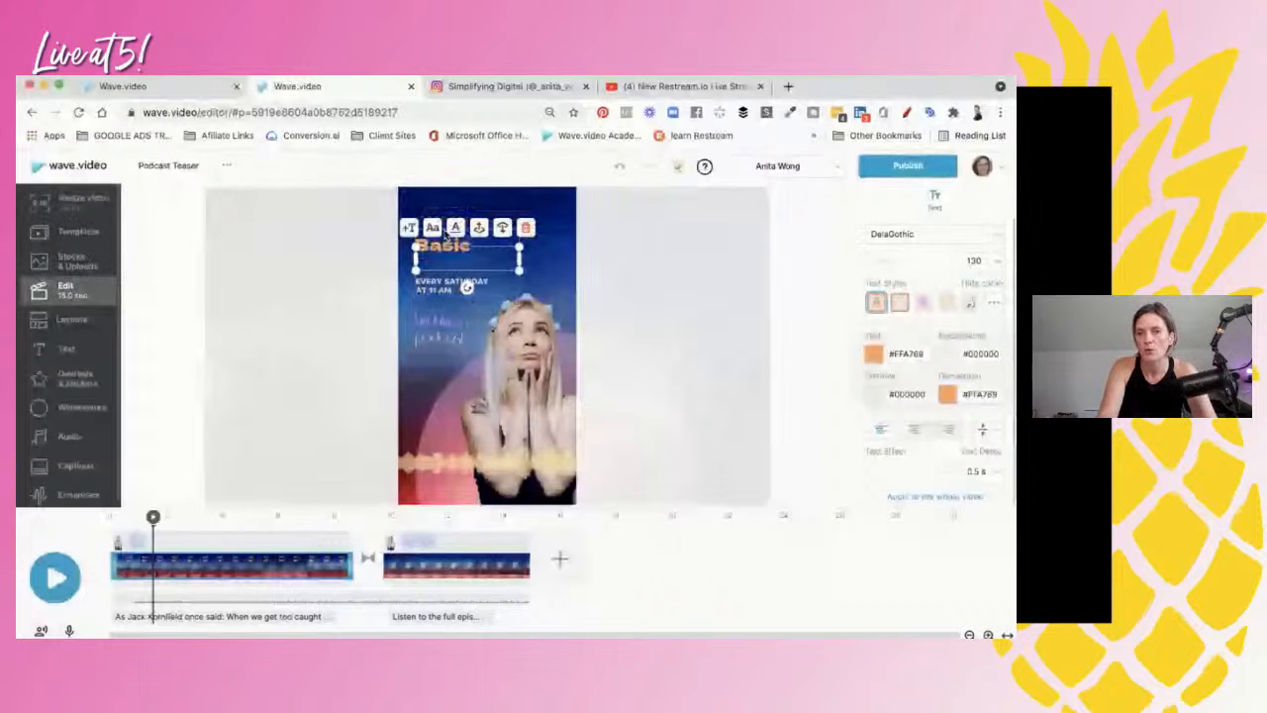
- Leave the Podcast Teaser project and start a new blank video in the 9:16 Story format
{"action": "left_click", "coordinate": [359, 285]}
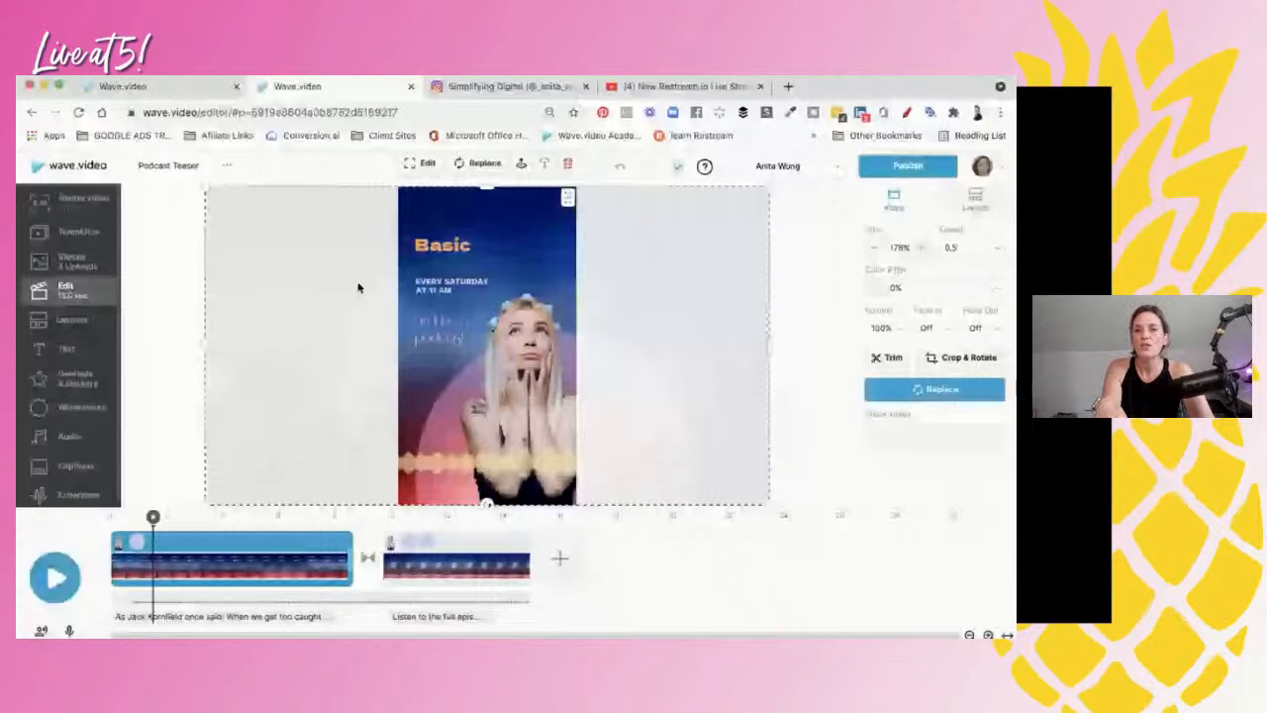
{"action": "left_click", "coordinate": [146, 87]}
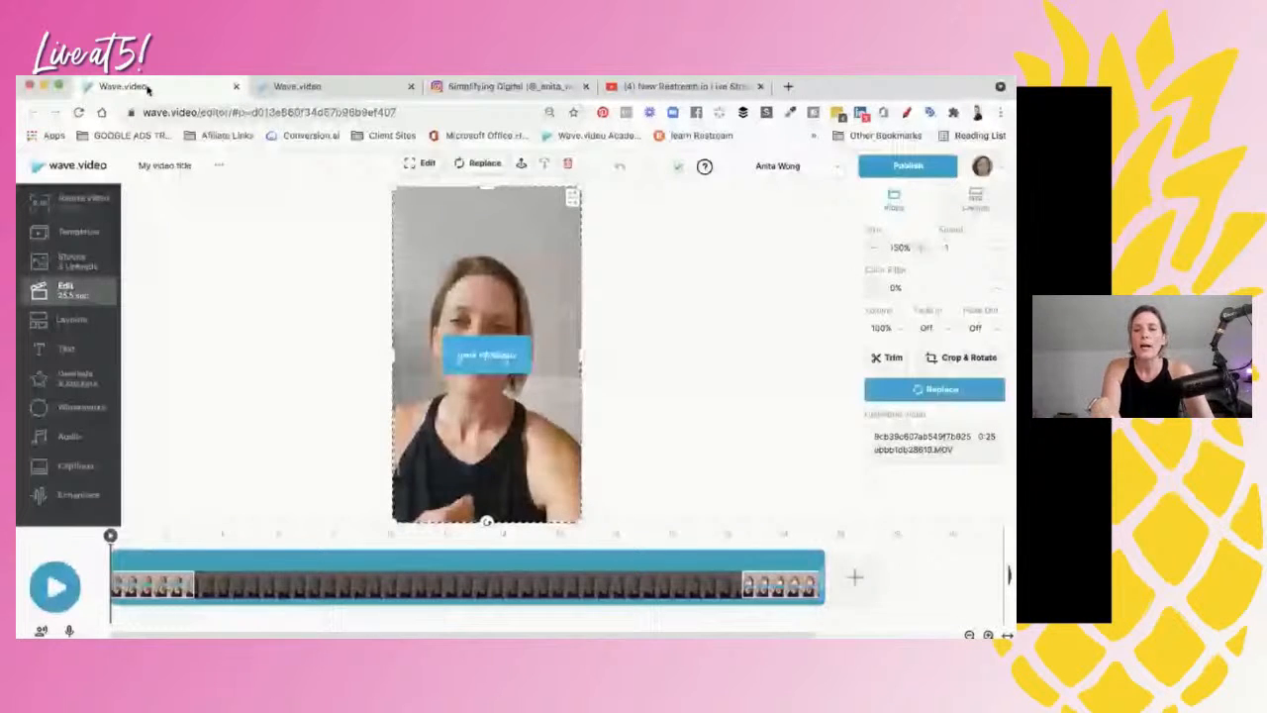
{"action": "left_click", "coordinate": [77, 166]}
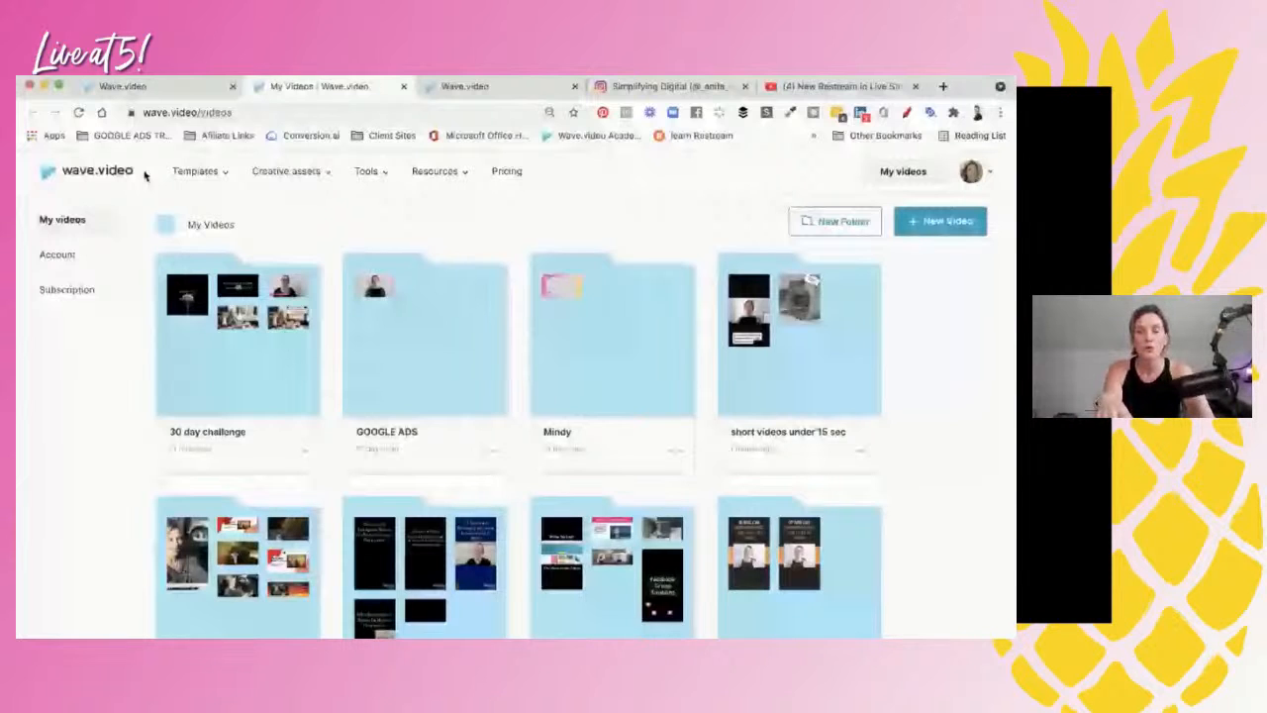
{"action": "left_click", "coordinate": [940, 220]}
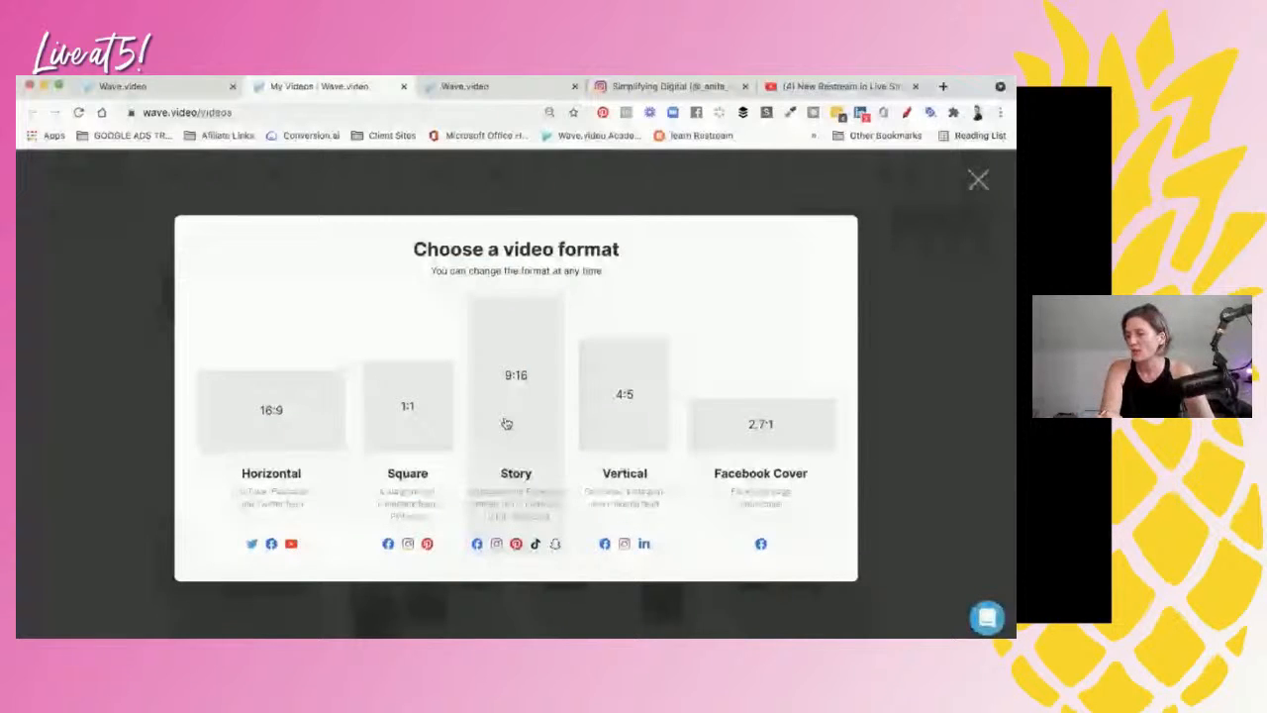
{"action": "left_click", "coordinate": [510, 411]}
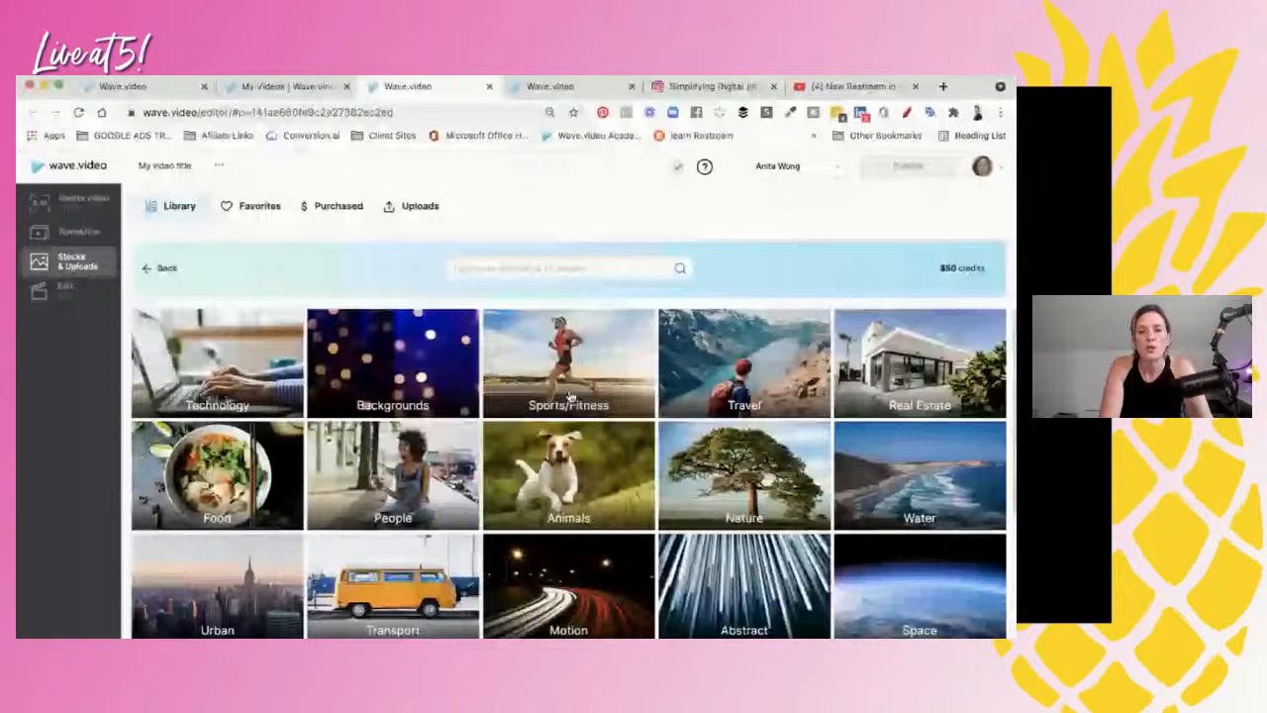
- Browse the free videos in the stock library's Sports/Fitness category, and return to the empty project
{"action": "left_click", "coordinate": [570, 396]}
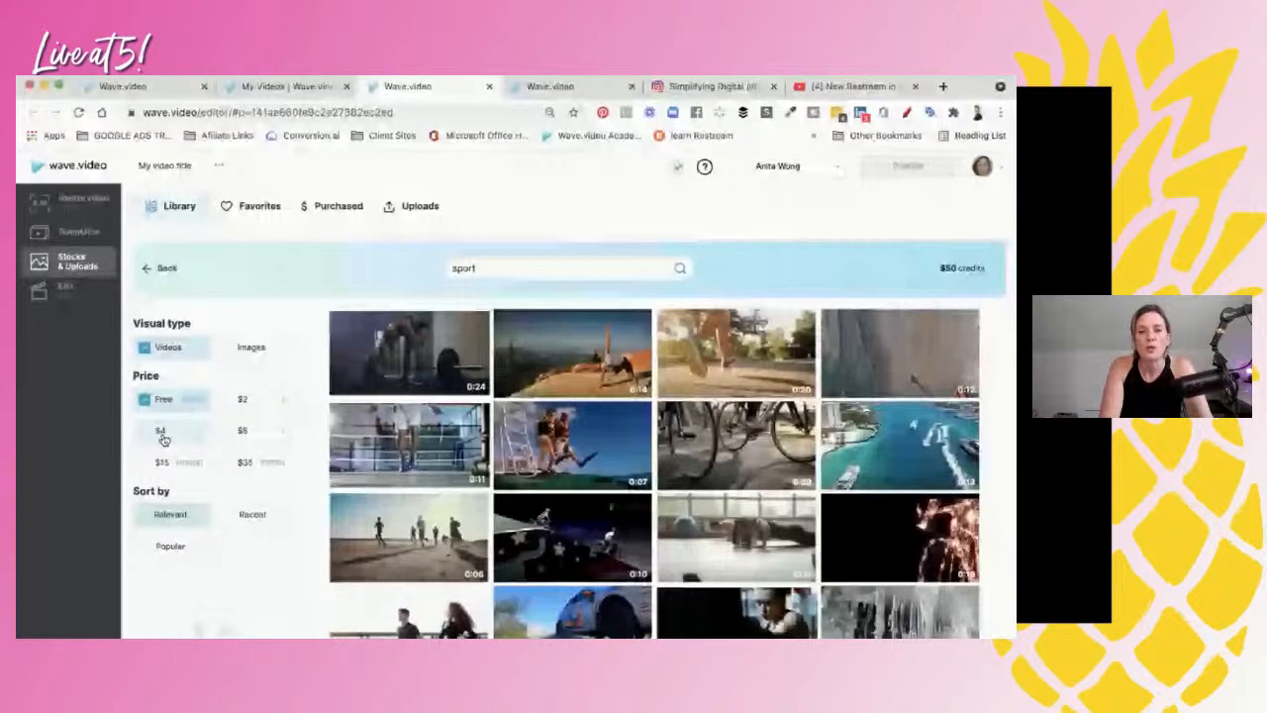
{"action": "mouse_move", "coordinate": [549, 436]}
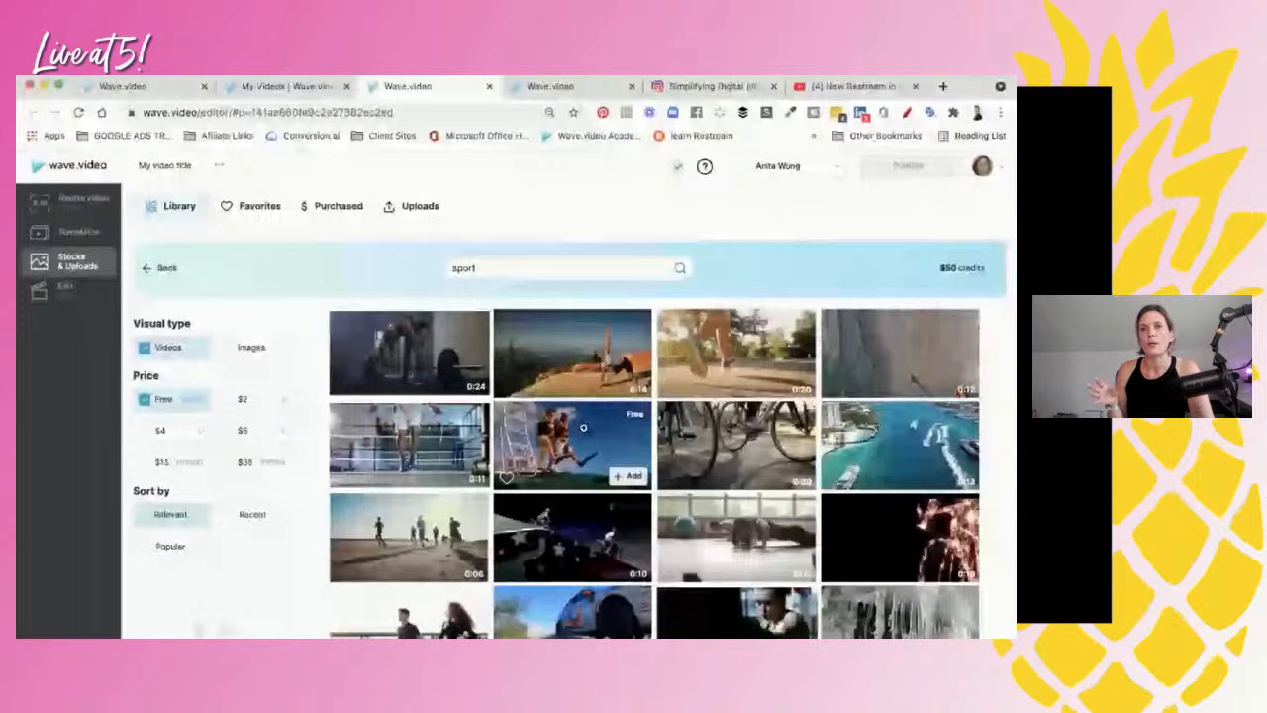
{"action": "left_click", "coordinate": [65, 289]}
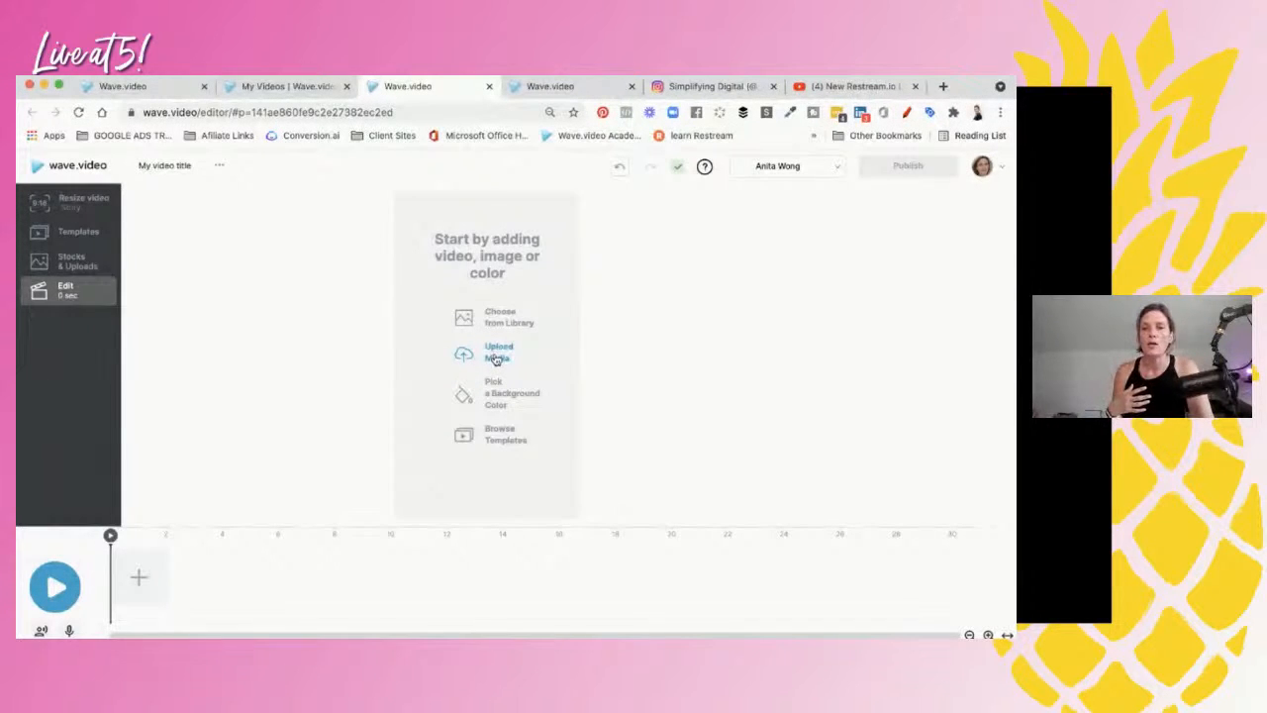
{"action": "left_click", "coordinate": [497, 356]}
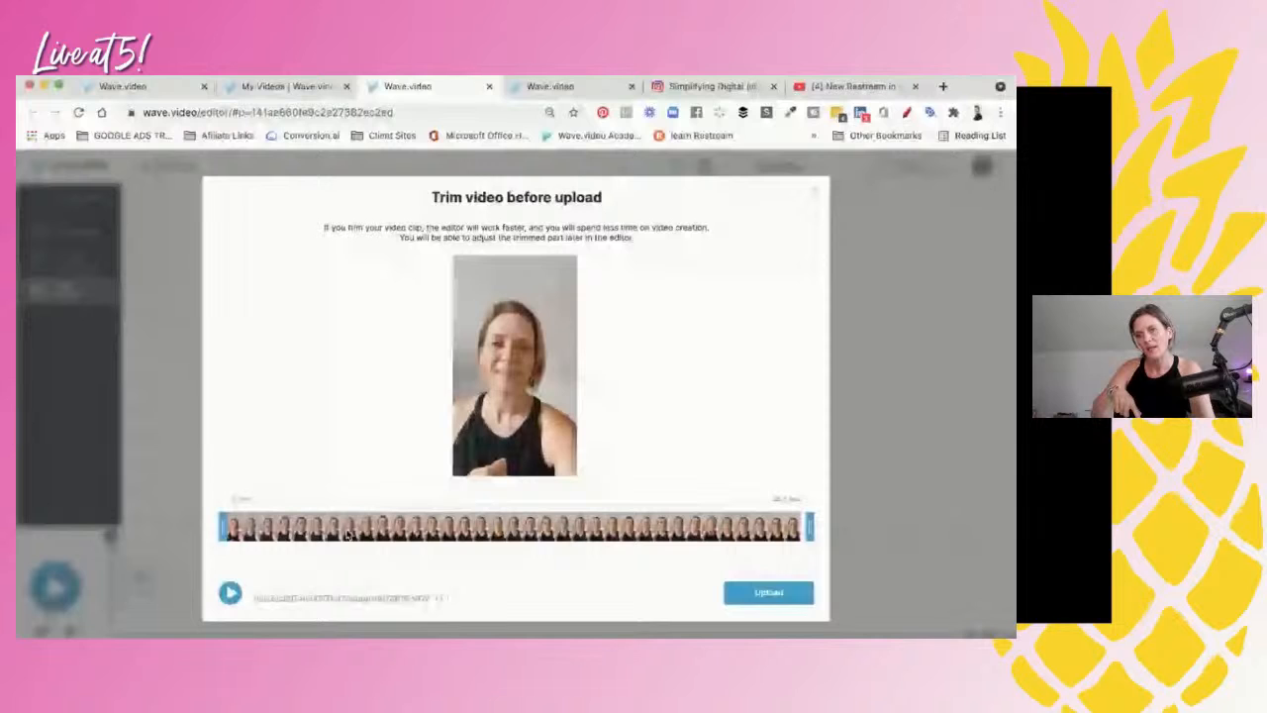
{"action": "left_click", "coordinate": [758, 597]}
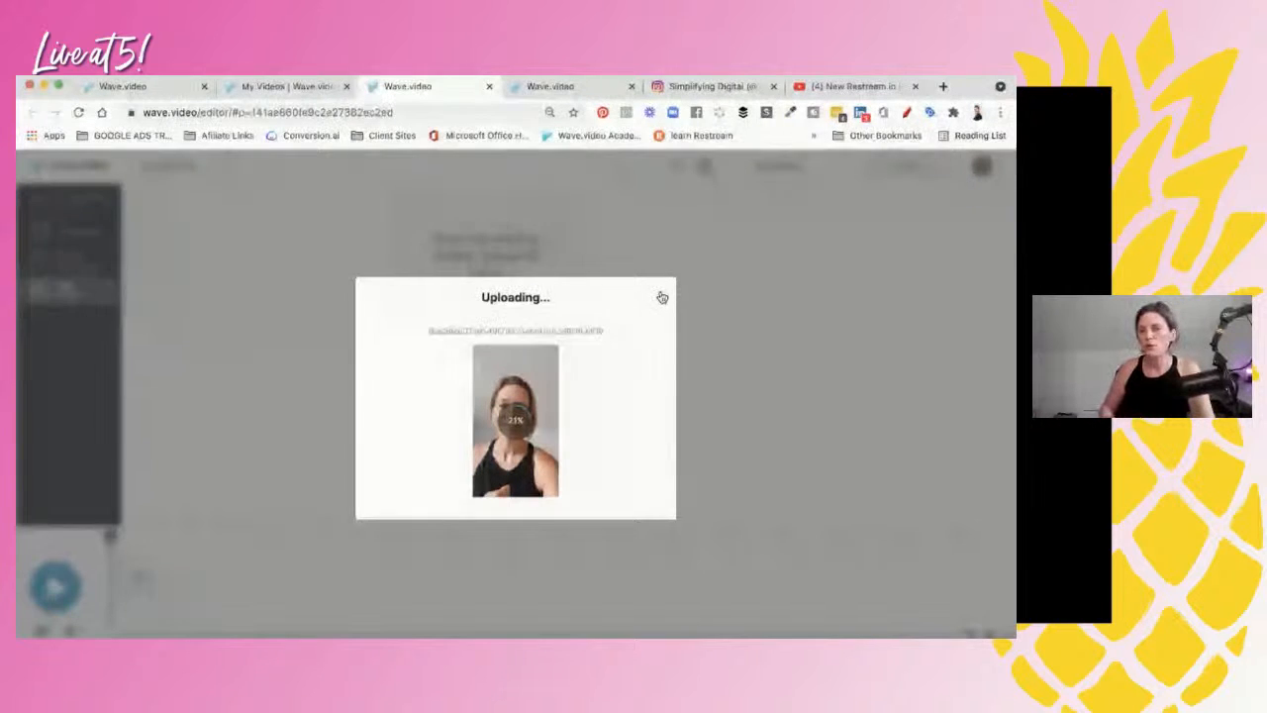
{"action": "left_click", "coordinate": [662, 297]}
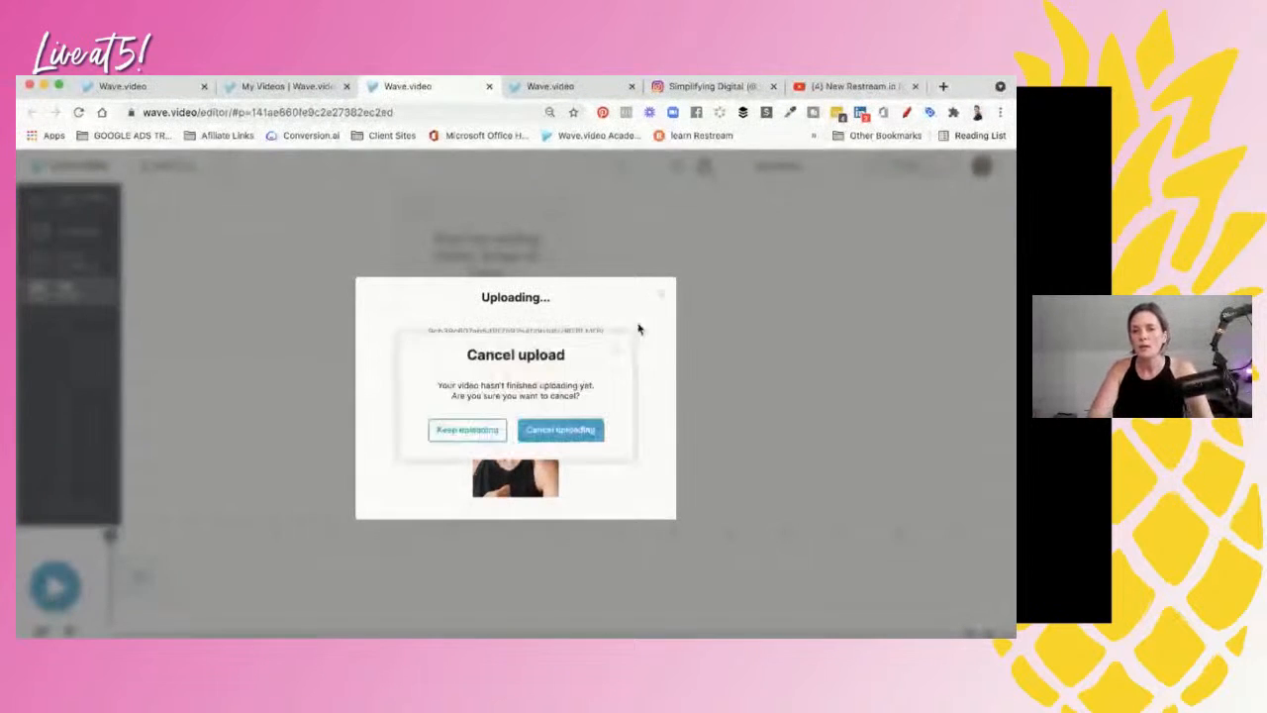
{"action": "left_click", "coordinate": [559, 430]}
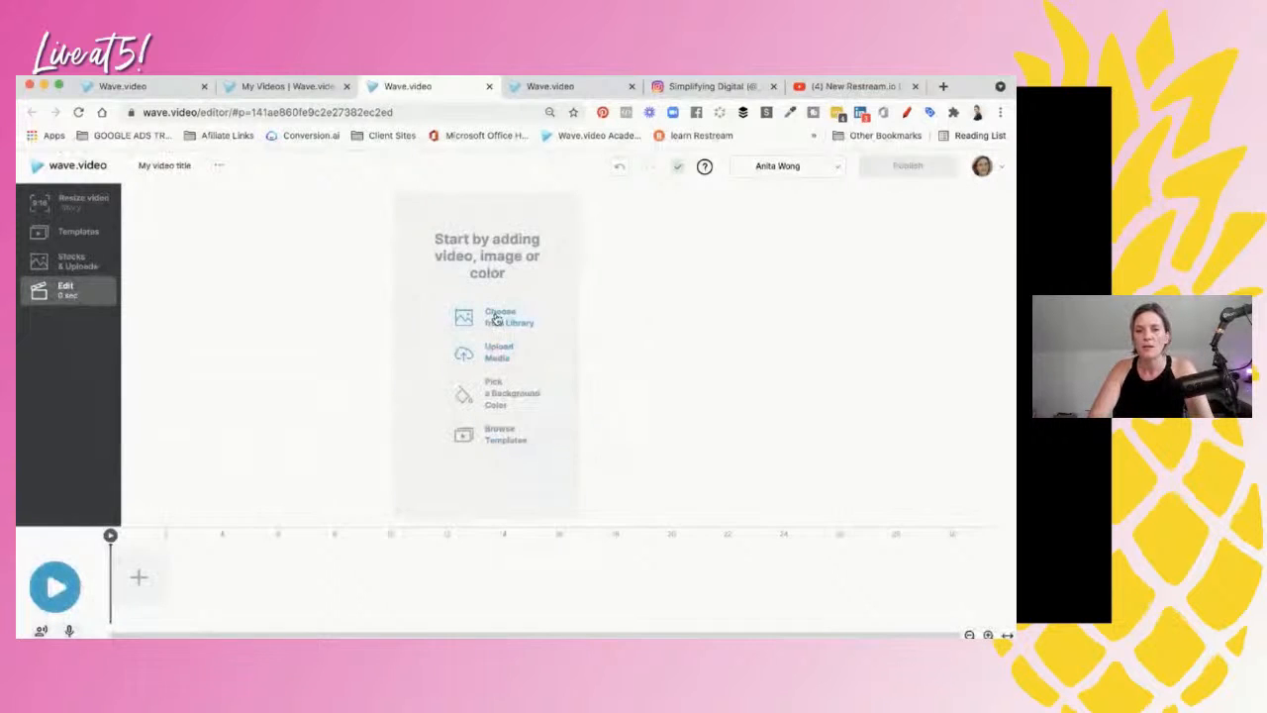
- Add the 25-second MOV clip of the woman talking from the existing uploads and play it from about 5 seconds in
{"action": "left_click", "coordinate": [498, 317]}
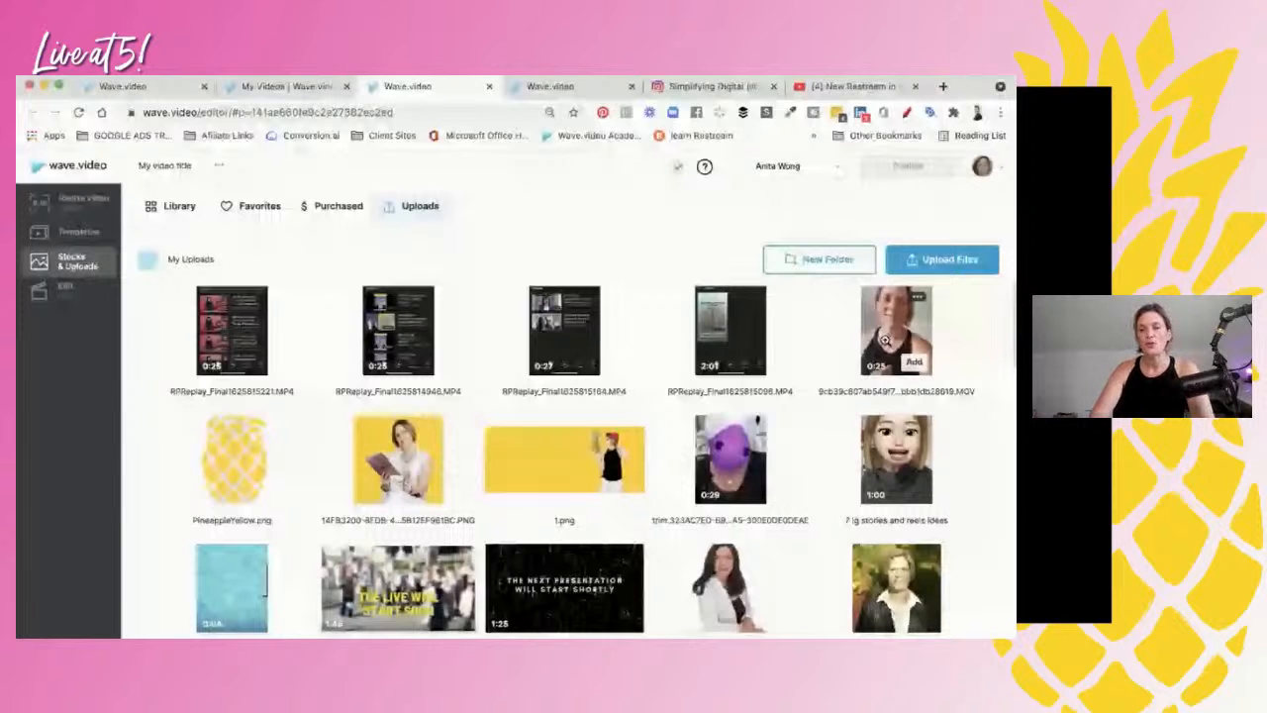
{"action": "left_click", "coordinate": [886, 340]}
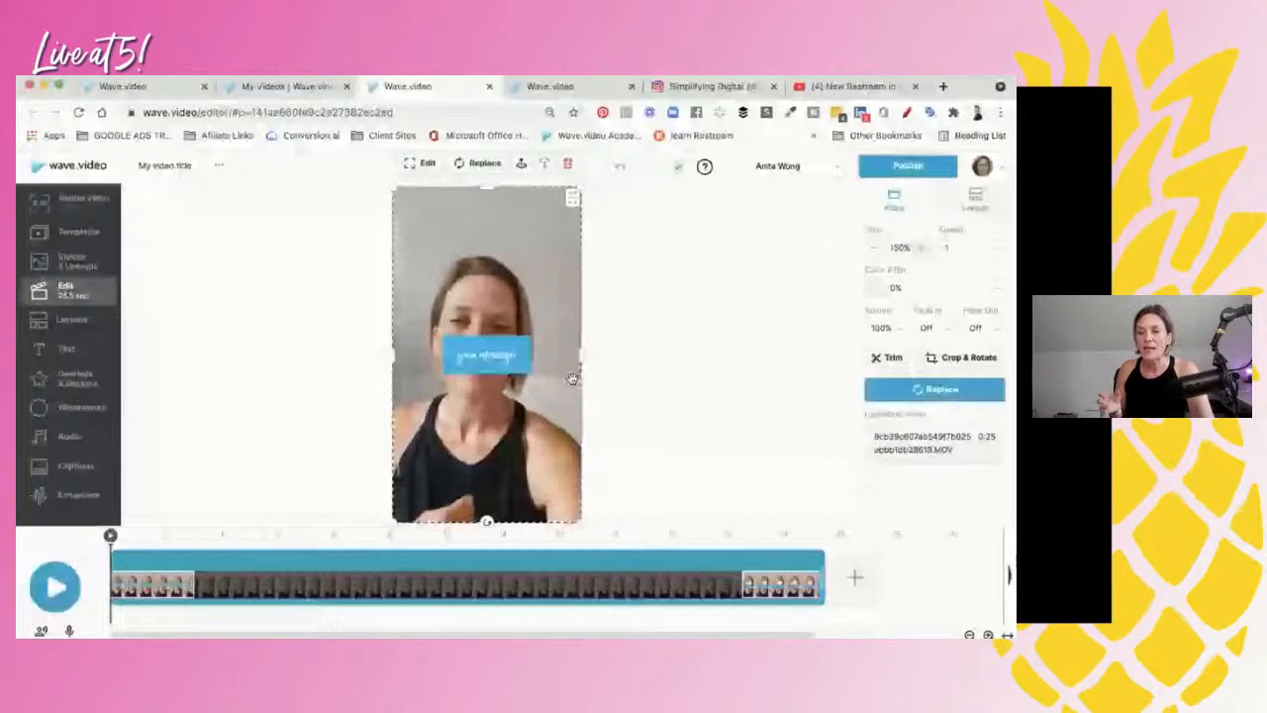
{"action": "mouse_move", "coordinate": [802, 563]}
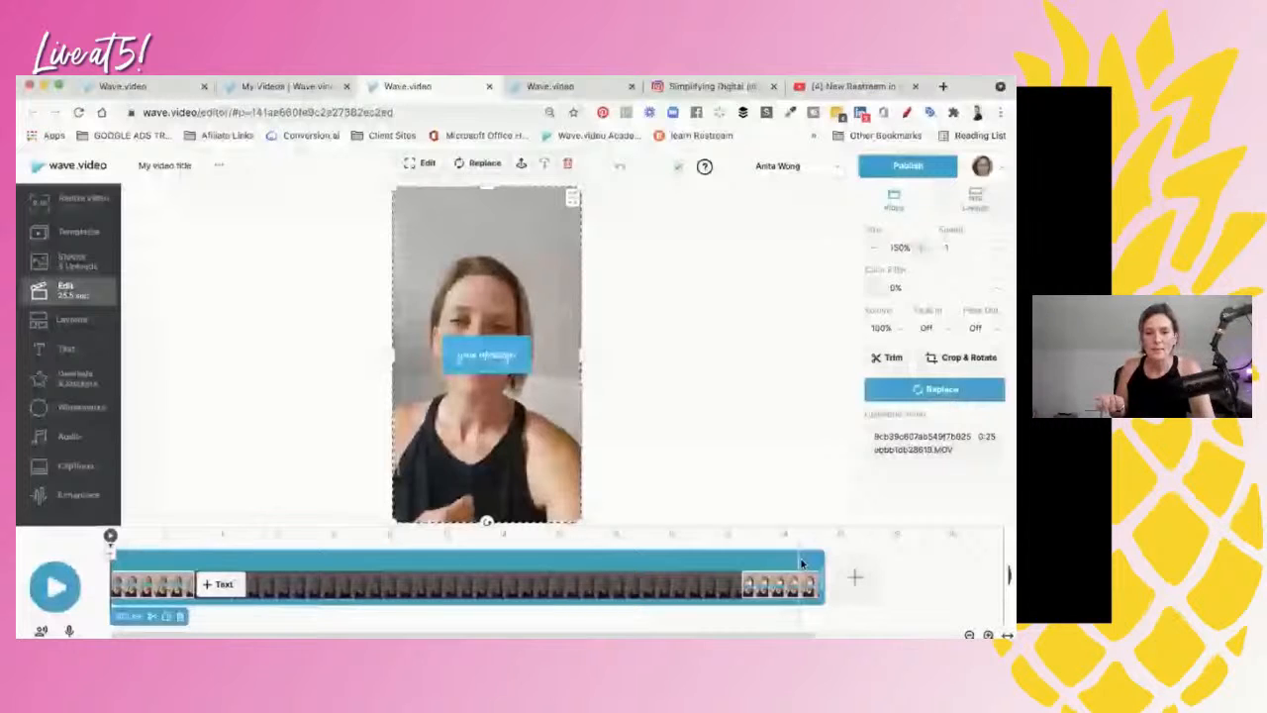
{"action": "left_click", "coordinate": [242, 560]}
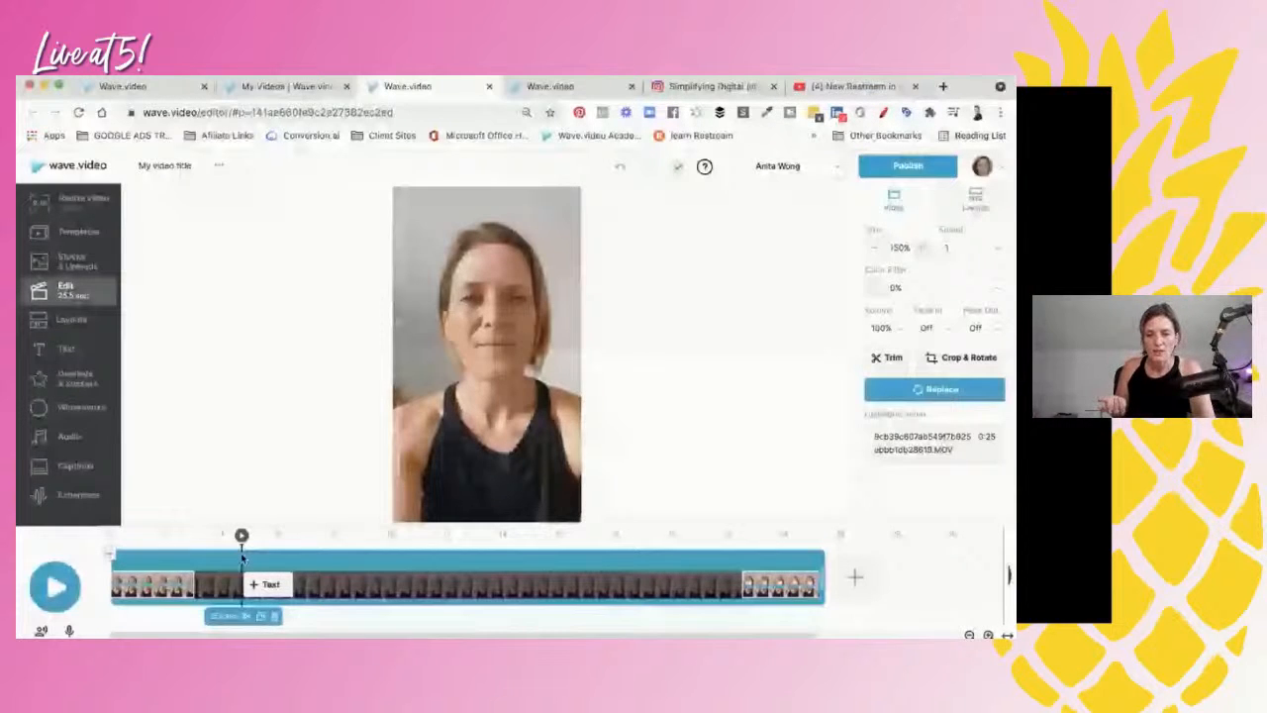
{"action": "left_click", "coordinate": [256, 557]}
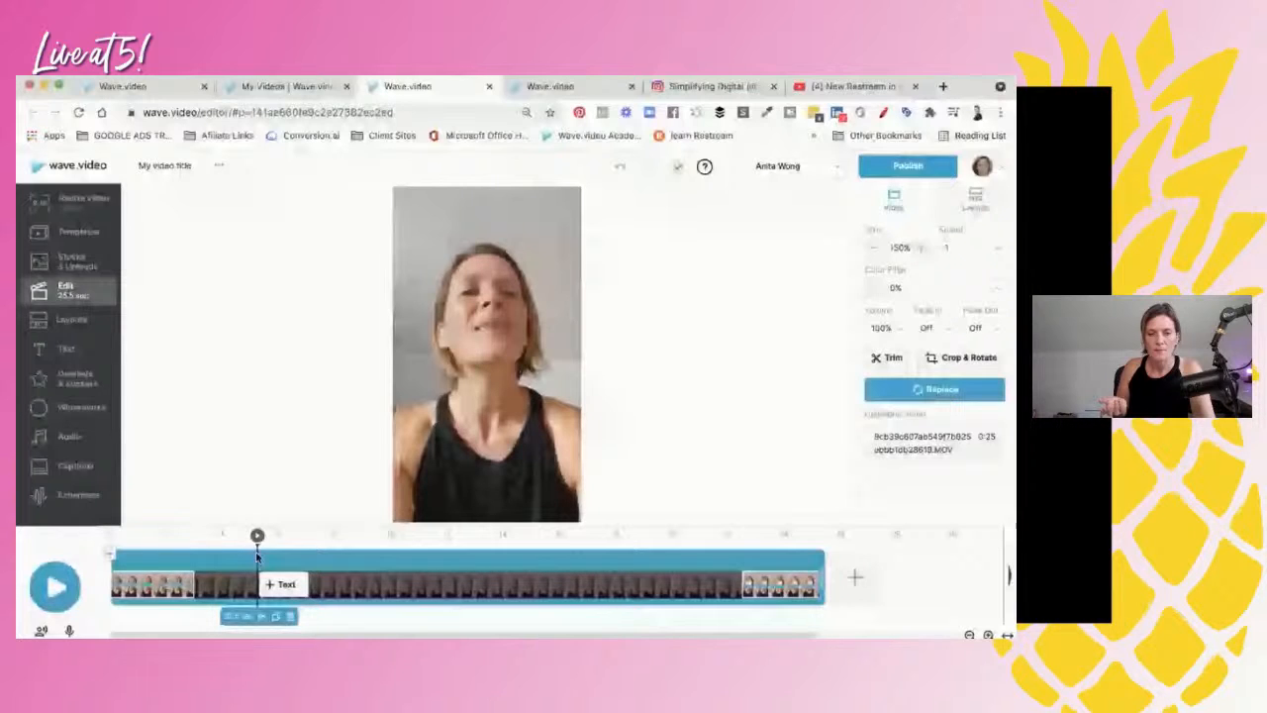
{"action": "left_click", "coordinate": [56, 586]}
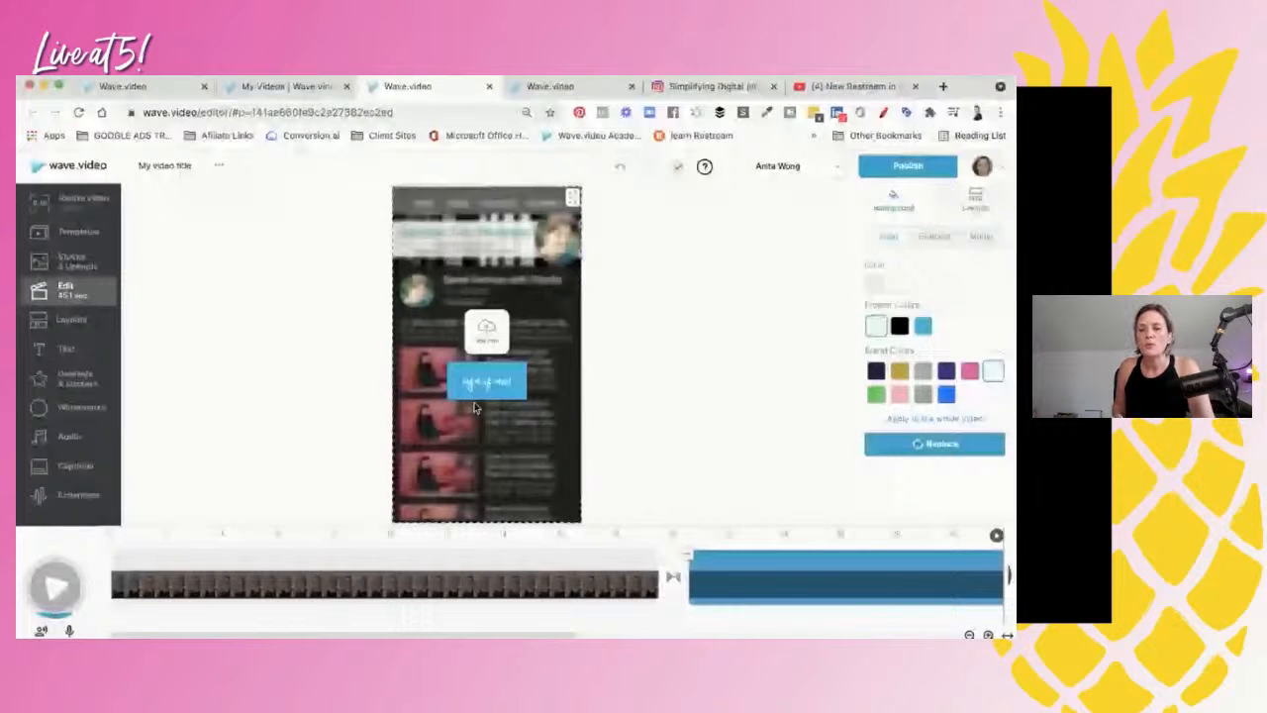
- Move the German channel recording RPReplay_Final1625815221.MP4 to the start of the timeline, ahead of the talking clip
{"action": "left_click", "coordinate": [728, 559]}
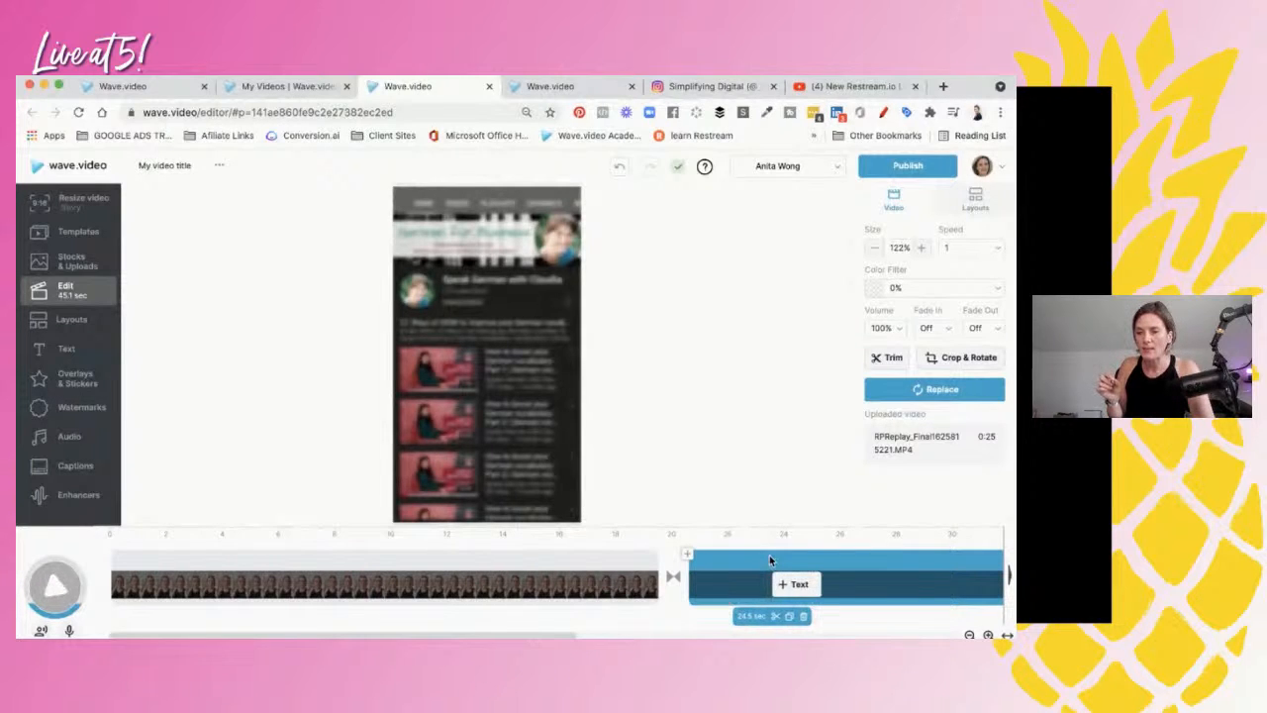
{"action": "left_click_drag", "start_coordinate": [754, 558], "coordinate": [297, 562]}
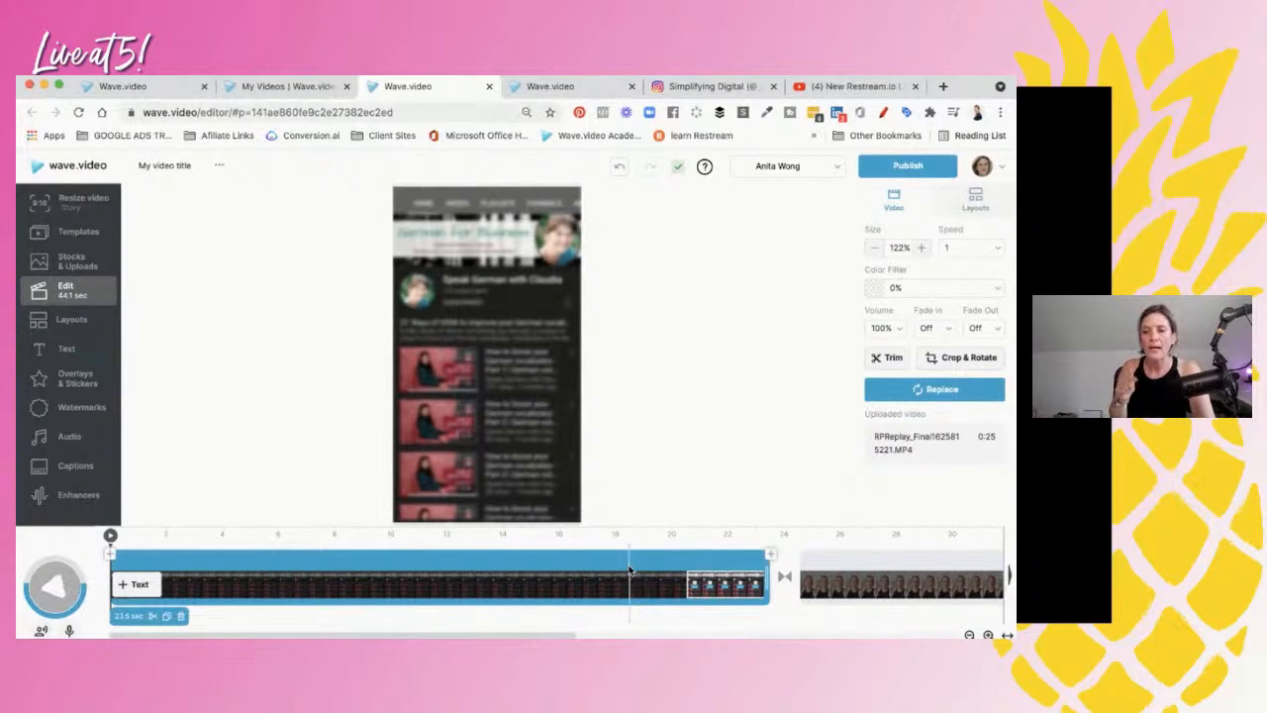
- Append the 25-second English in 2 Minutes channel recording from the uploads to the end of the timeline
{"action": "scroll", "coordinate": [576, 565], "scroll_direction": "right", "scroll_amount": 5}
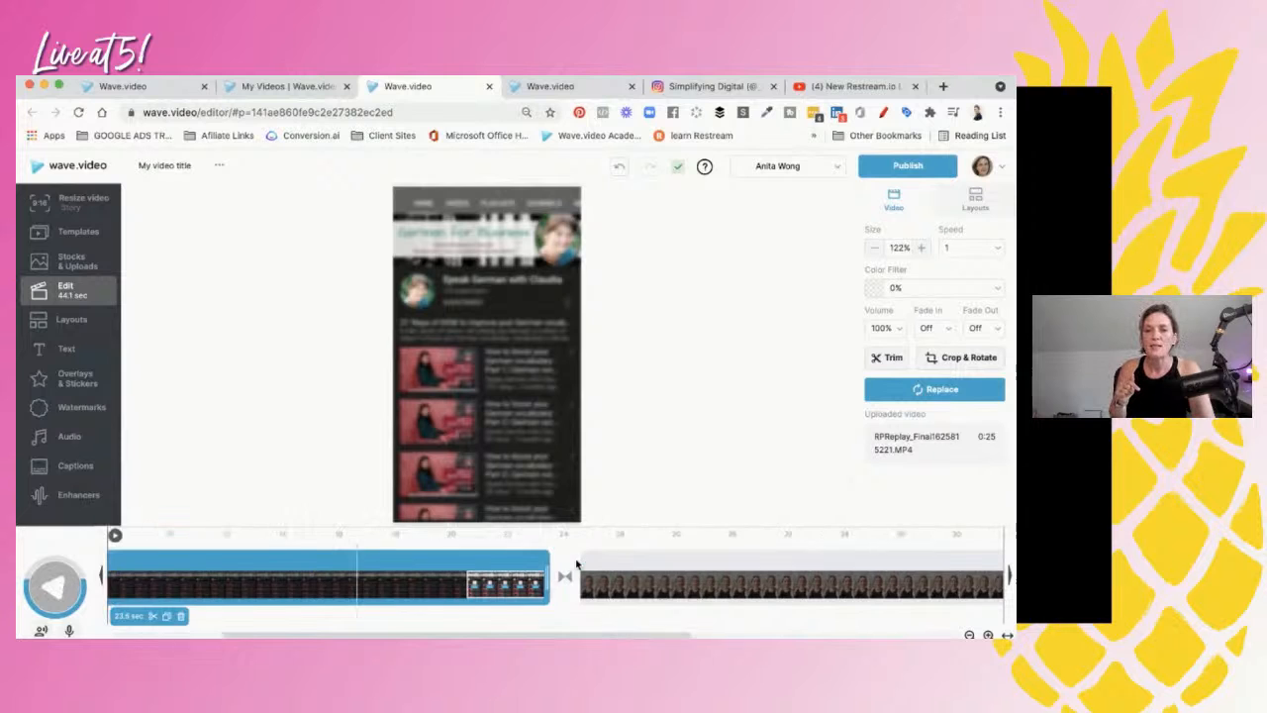
{"action": "scroll", "coordinate": [577, 564], "scroll_direction": "right", "scroll_amount": 10}
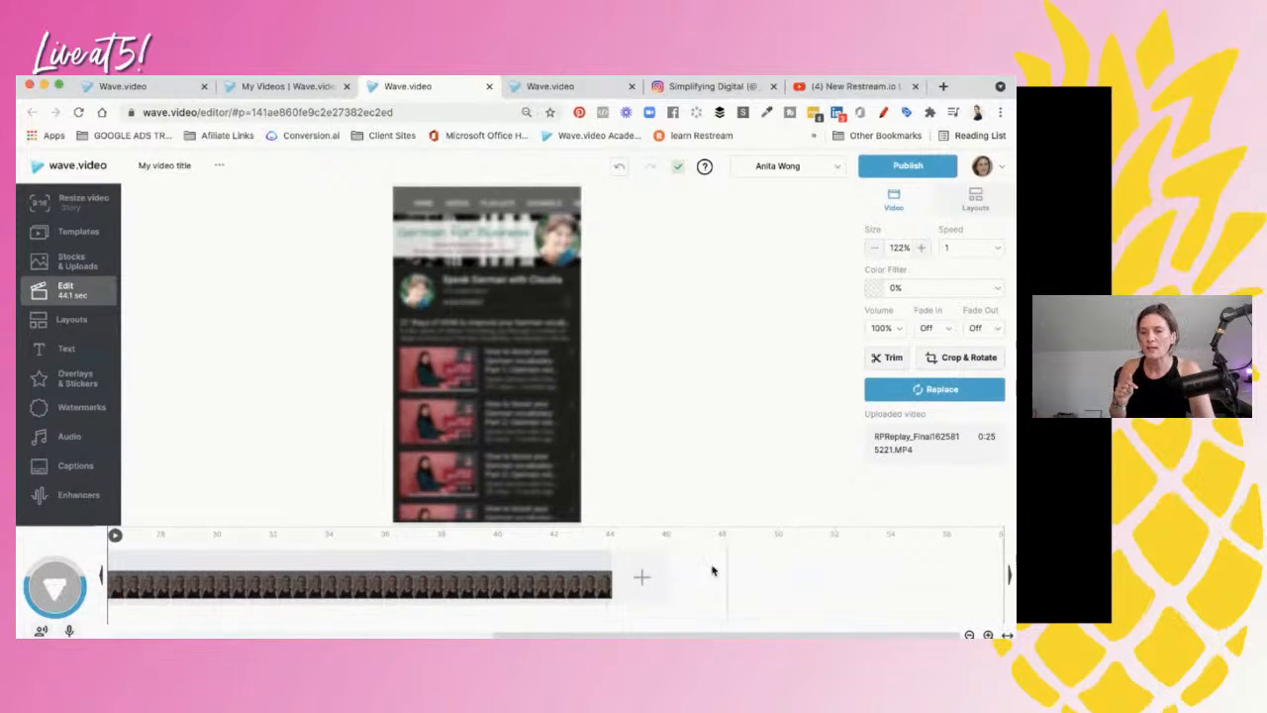
{"action": "left_click", "coordinate": [633, 579]}
{"action": "left_click", "coordinate": [639, 577]}
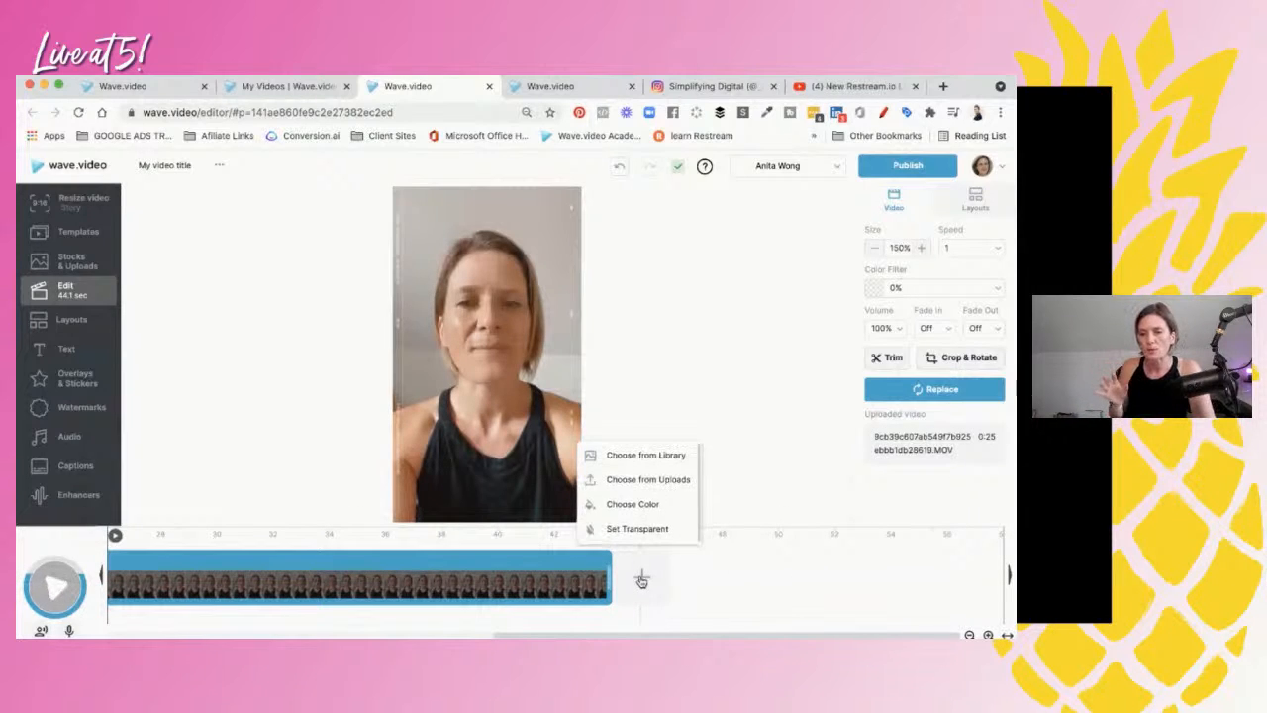
{"action": "left_click", "coordinate": [626, 482]}
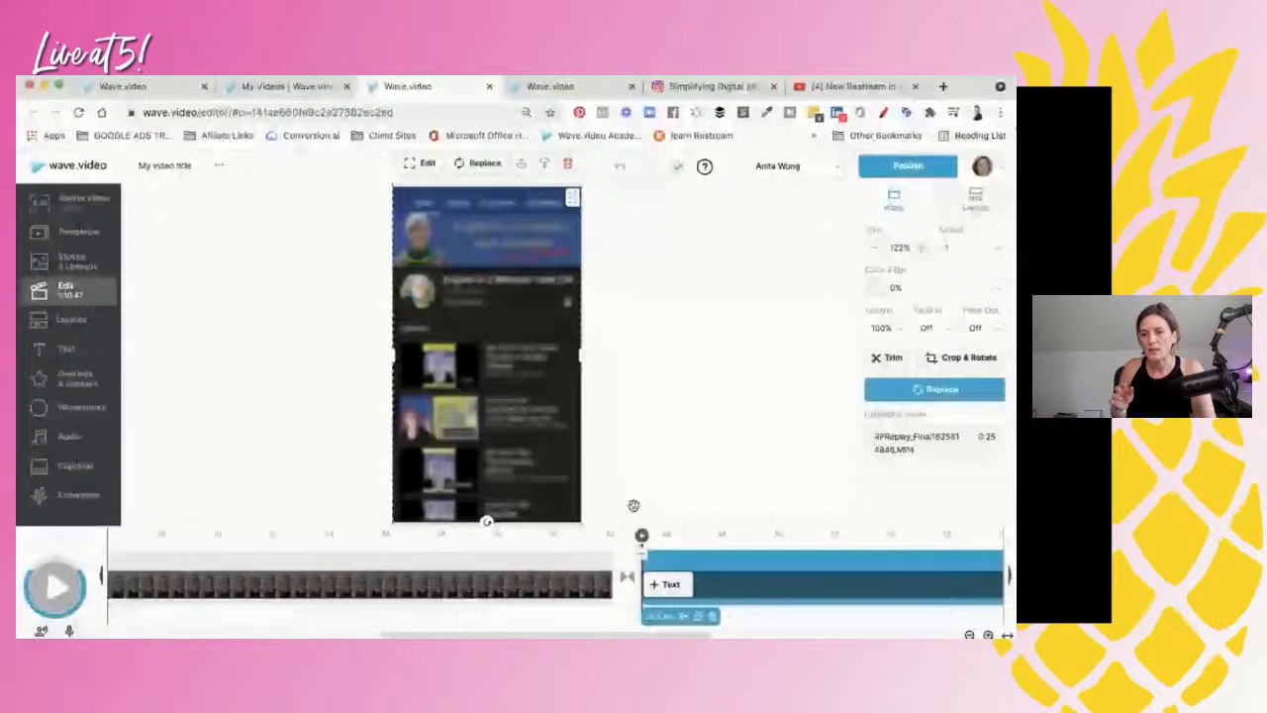
- Append the uploaded recordings RPReplay_Final1625815164.MP4 and RPReplay_Final1625815096.MP4 to the end of the timeline
{"action": "scroll", "coordinate": [665, 578], "scroll_direction": "right", "scroll_amount": 7}
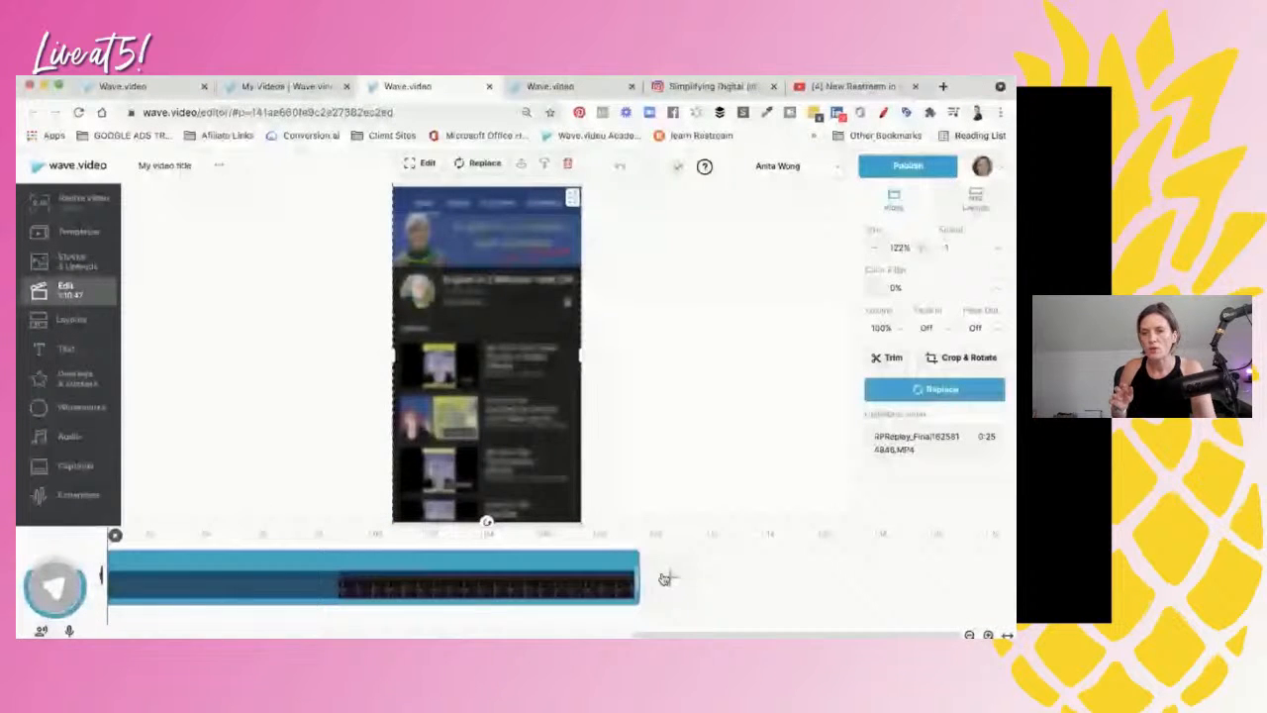
{"action": "left_click", "coordinate": [669, 577]}
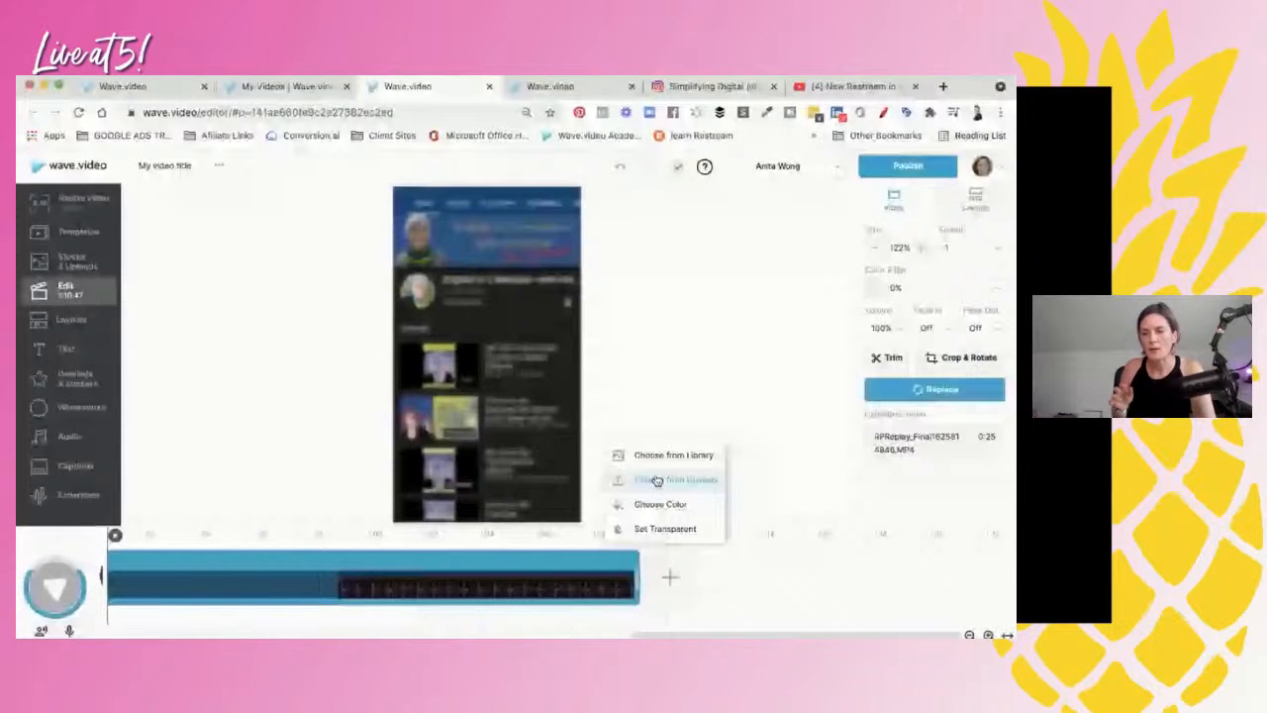
{"action": "left_click", "coordinate": [657, 480]}
{"action": "left_click", "coordinate": [670, 578]}
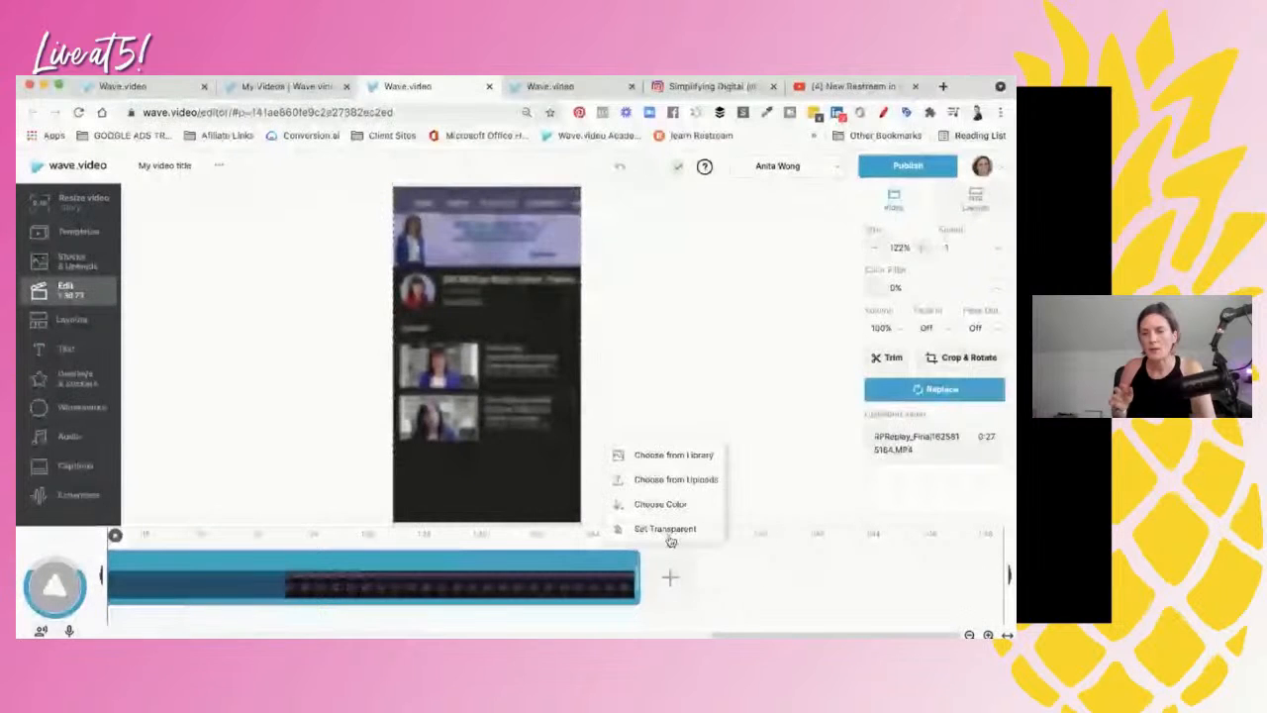
{"action": "left_click", "coordinate": [652, 481]}
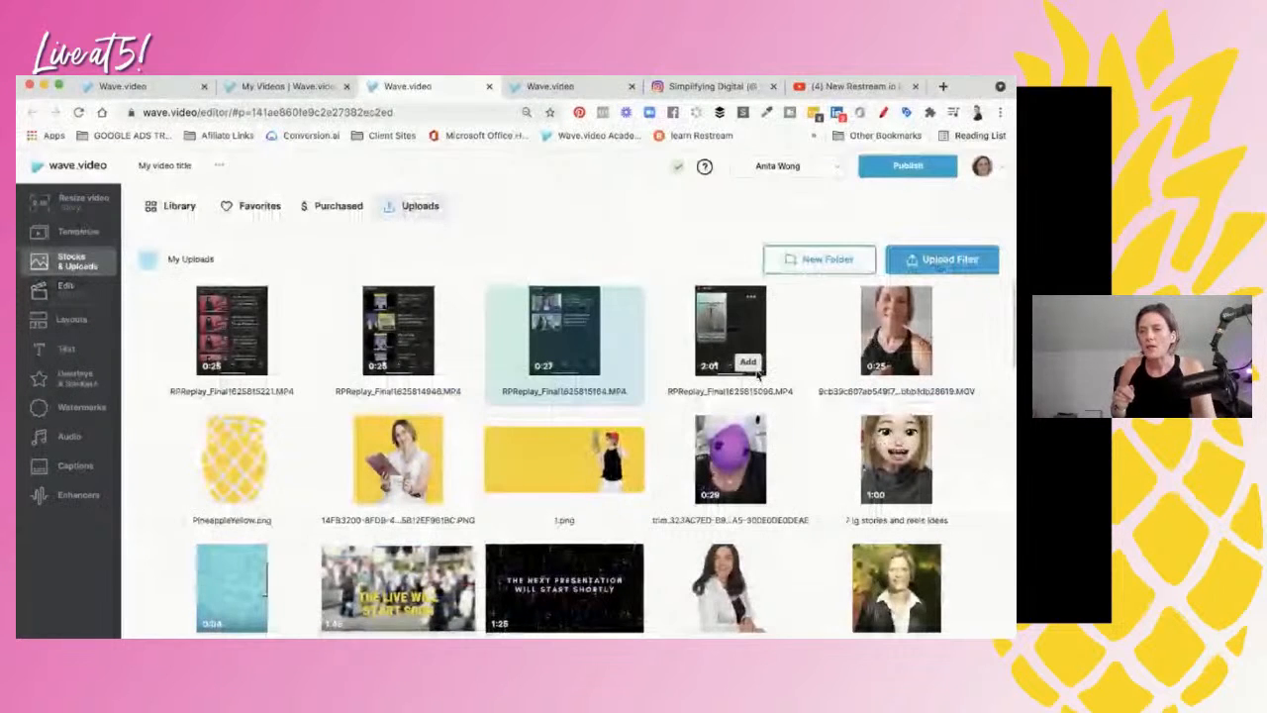
{"action": "left_click", "coordinate": [749, 363]}
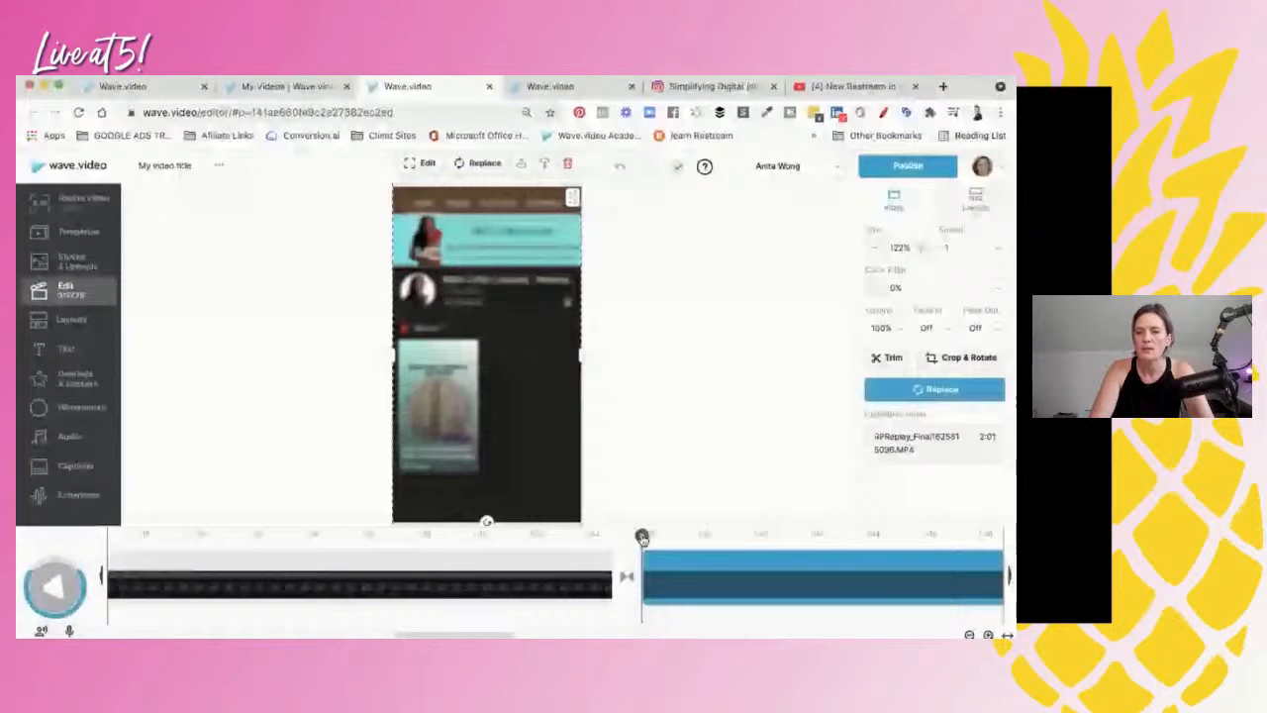
- Rearrange the timeline so a copy of the talking clip follows each channel recording, and review the clip order
{"action": "left_click_drag", "start_coordinate": [730, 571], "coordinate": [151, 567]}
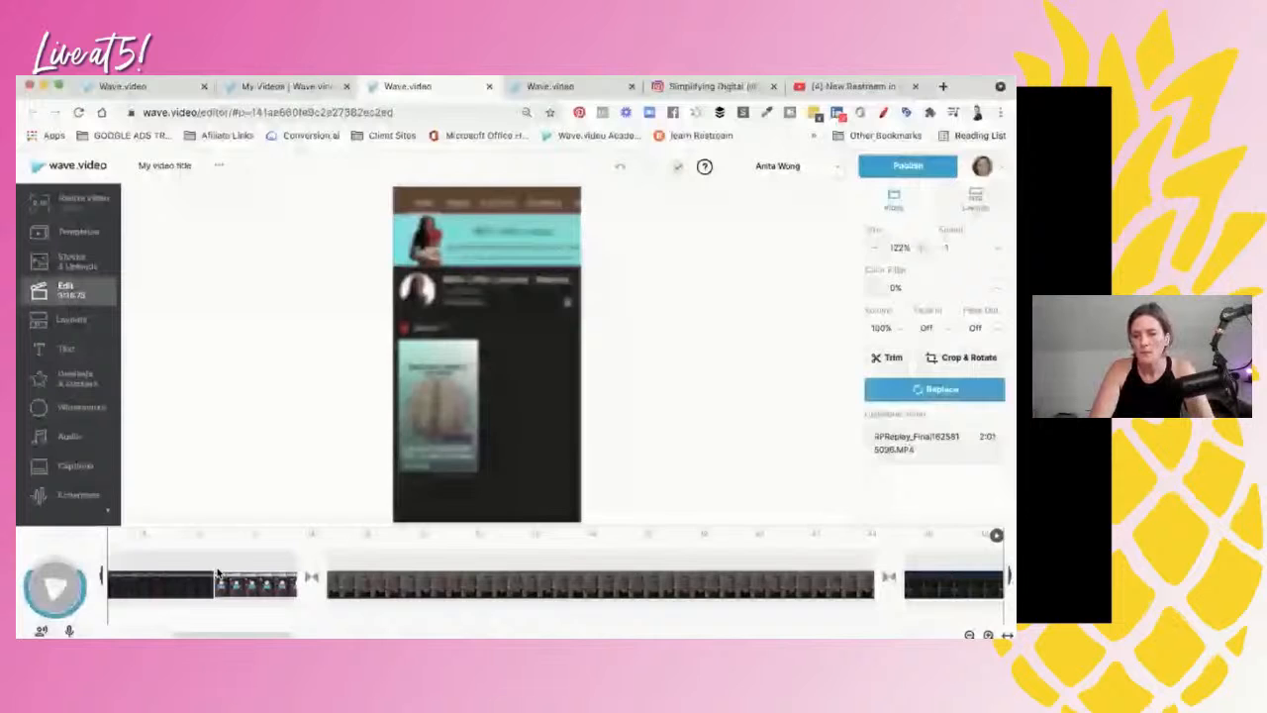
{"action": "left_click", "coordinate": [541, 569]}
{"action": "scroll", "coordinate": [558, 569], "scroll_direction": "right", "scroll_amount": 3}
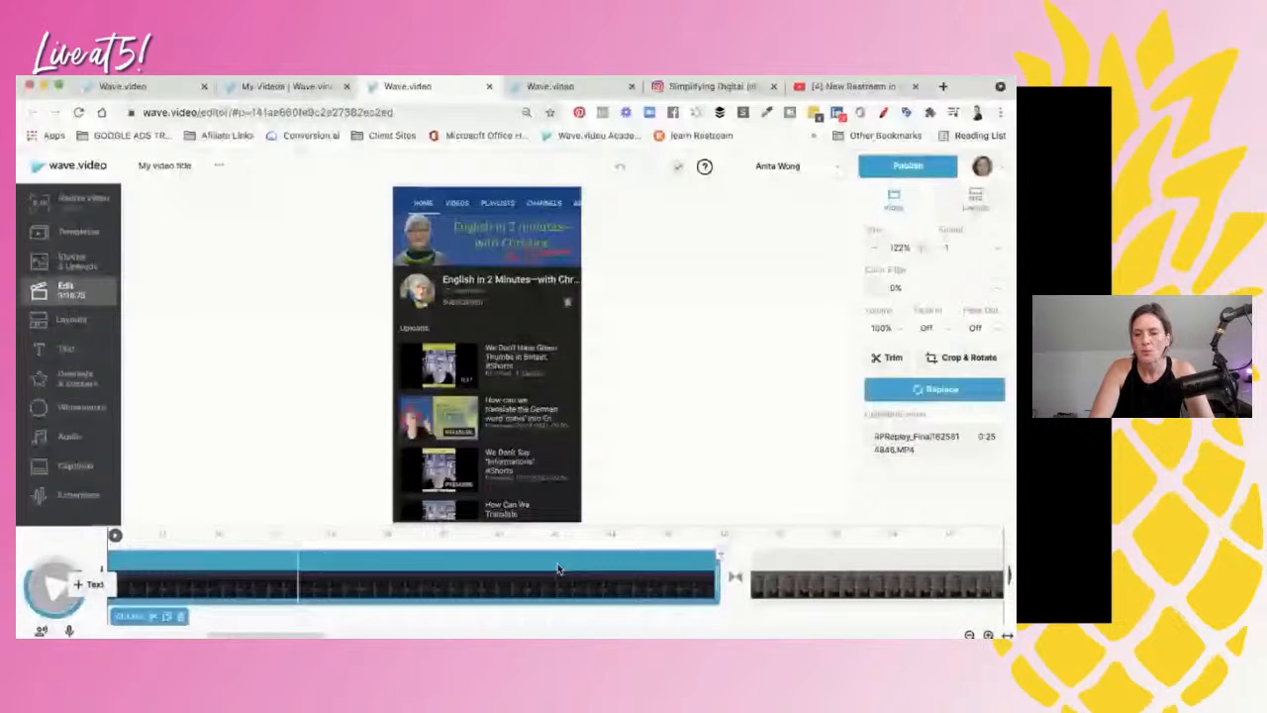
{"action": "scroll", "coordinate": [558, 569], "scroll_direction": "right", "scroll_amount": 5}
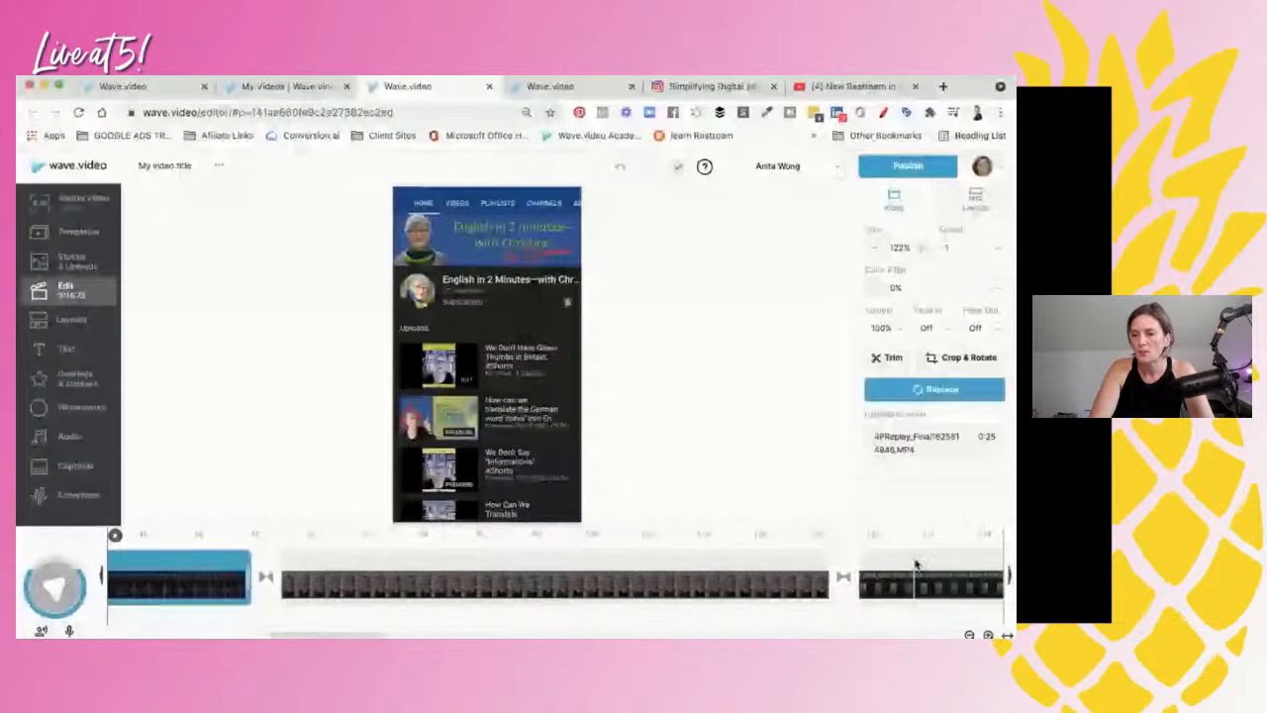
{"action": "left_click_drag", "start_coordinate": [916, 564], "coordinate": [525, 557]}
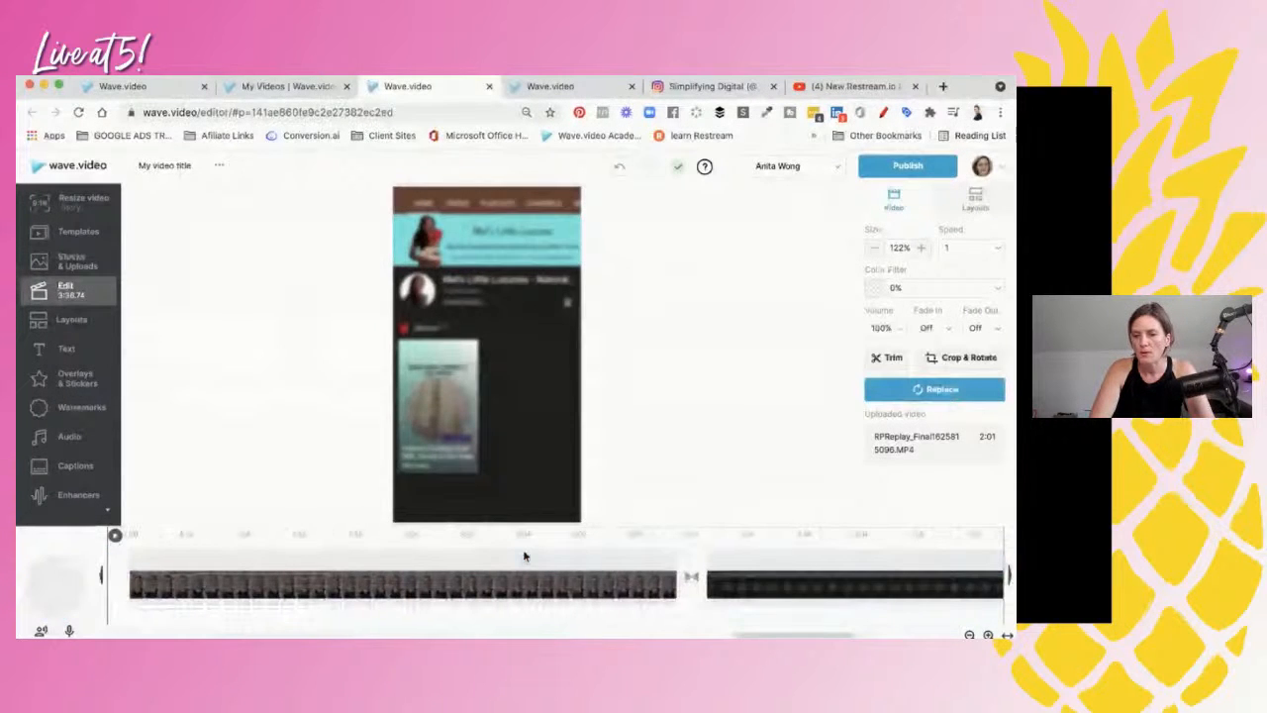
{"action": "left_click", "coordinate": [775, 560]}
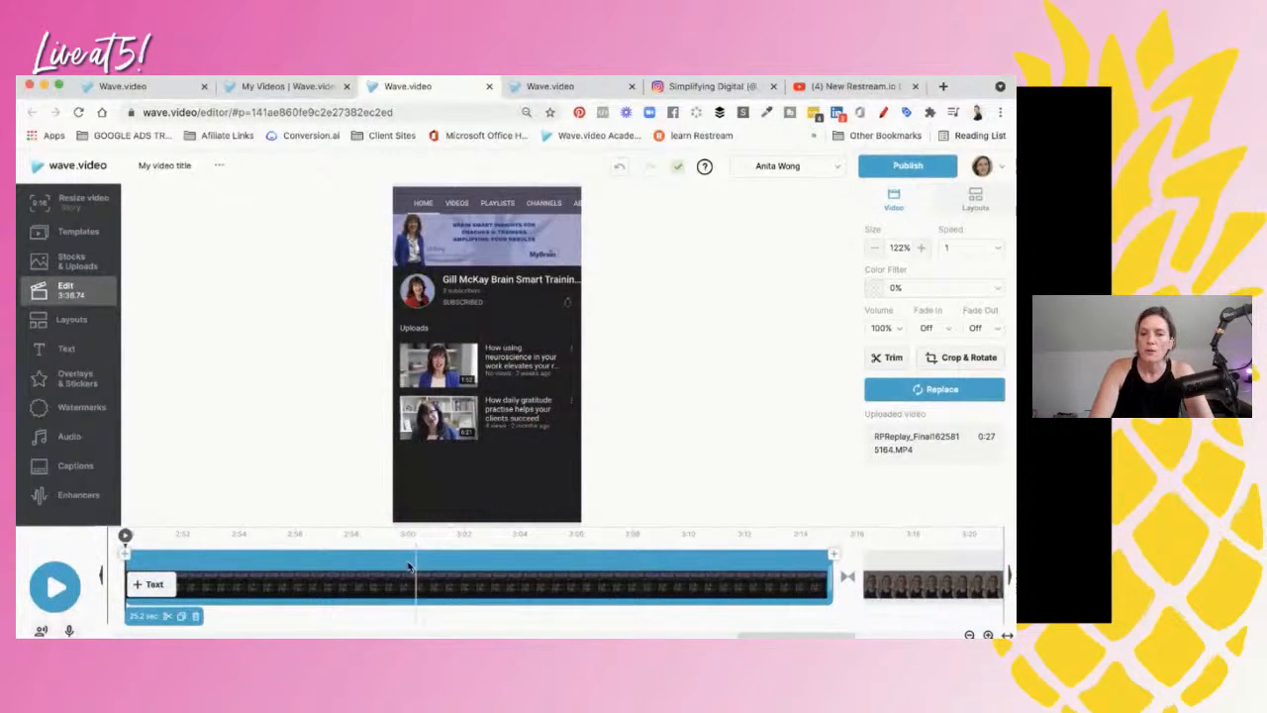
{"action": "scroll", "coordinate": [403, 562], "scroll_direction": "left", "scroll_amount": 10}
{"action": "scroll", "coordinate": [403, 563], "scroll_direction": "left", "scroll_amount": 10}
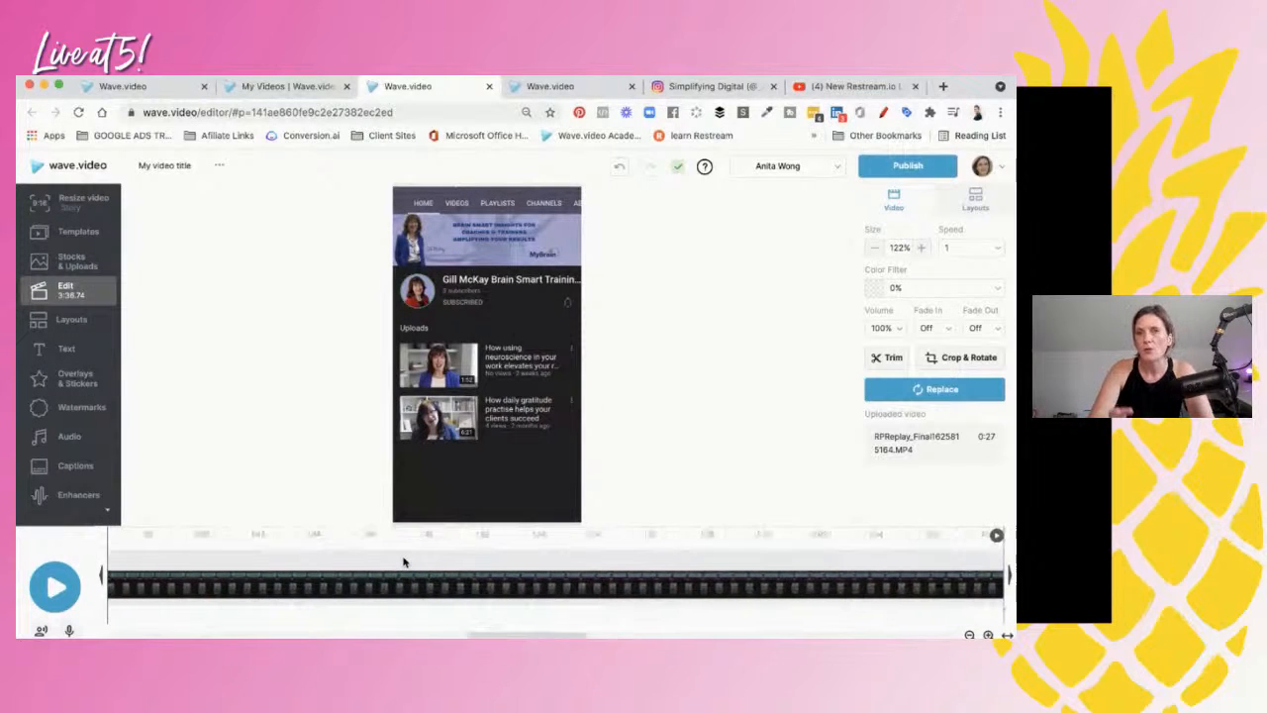
- Play and inspect the channel recordings along the timeline, starting from the beginning of the project
{"action": "left_click", "coordinate": [403, 562]}
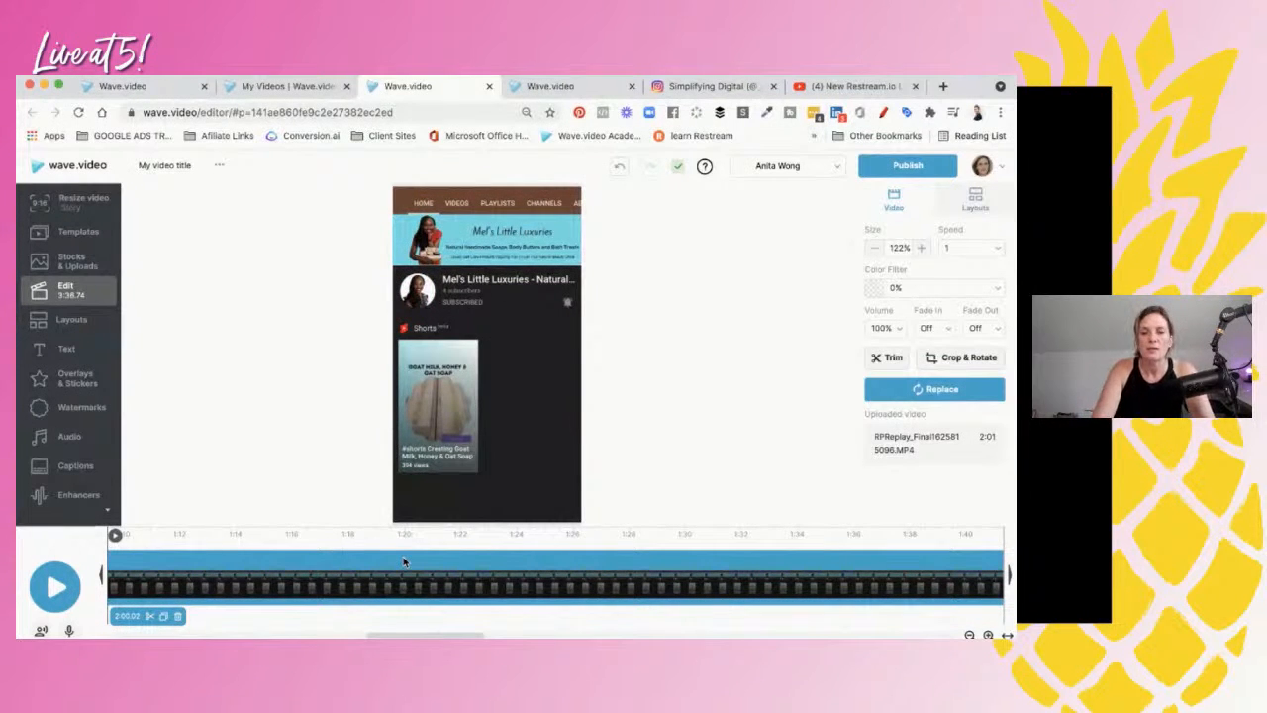
{"action": "scroll", "coordinate": [403, 561], "scroll_direction": "left", "scroll_amount": 8}
{"action": "scroll", "coordinate": [403, 563], "scroll_direction": "left", "scroll_amount": 8}
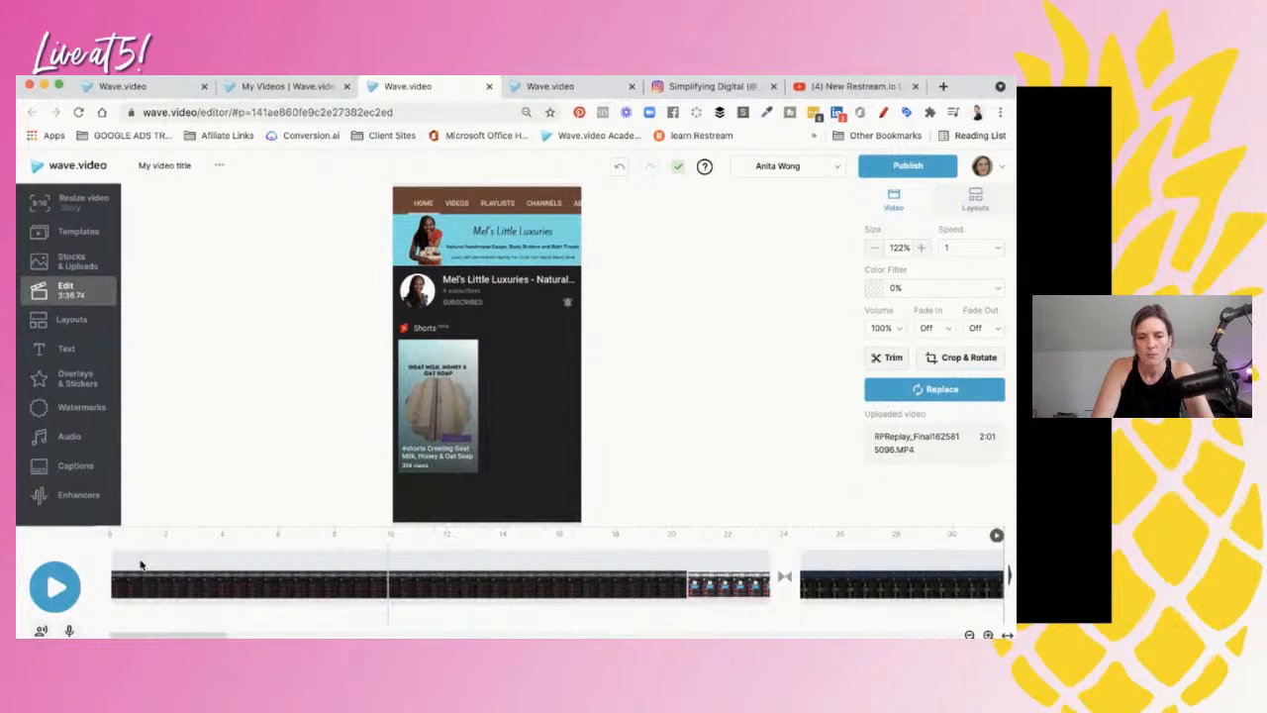
{"action": "left_click", "coordinate": [55, 586]}
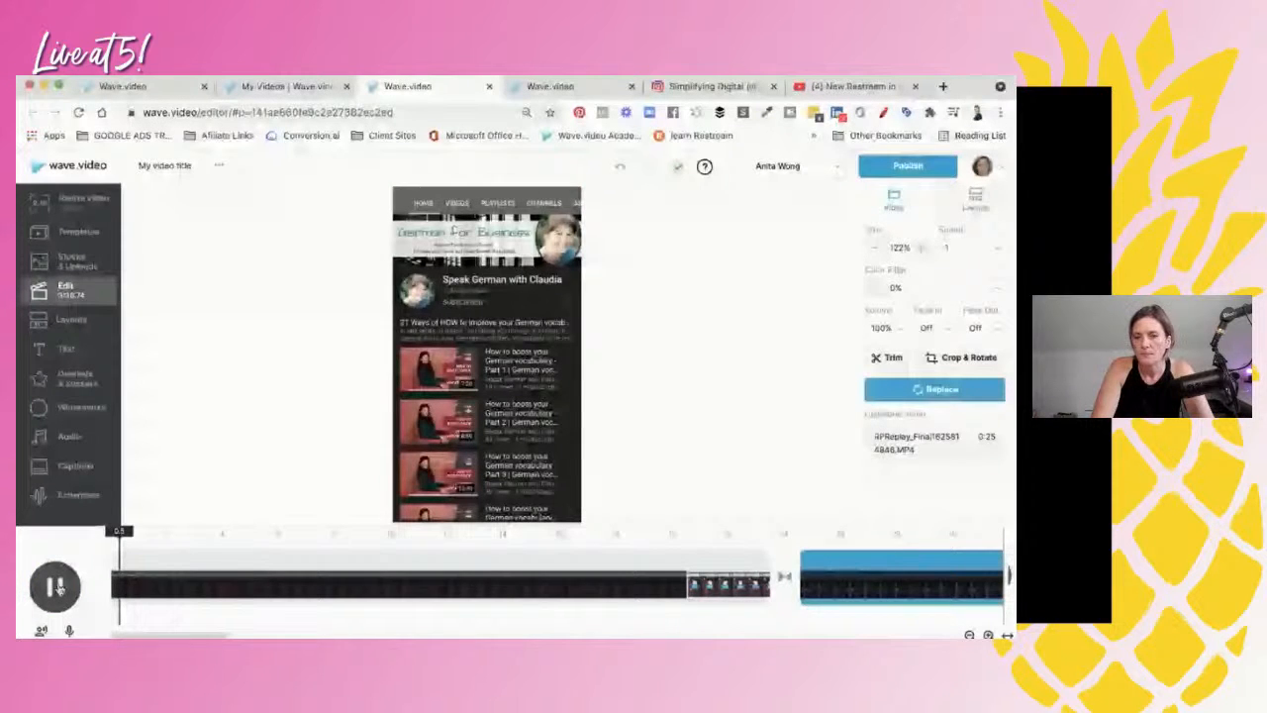
{"action": "left_click", "coordinate": [385, 551]}
{"action": "left_click", "coordinate": [857, 562]}
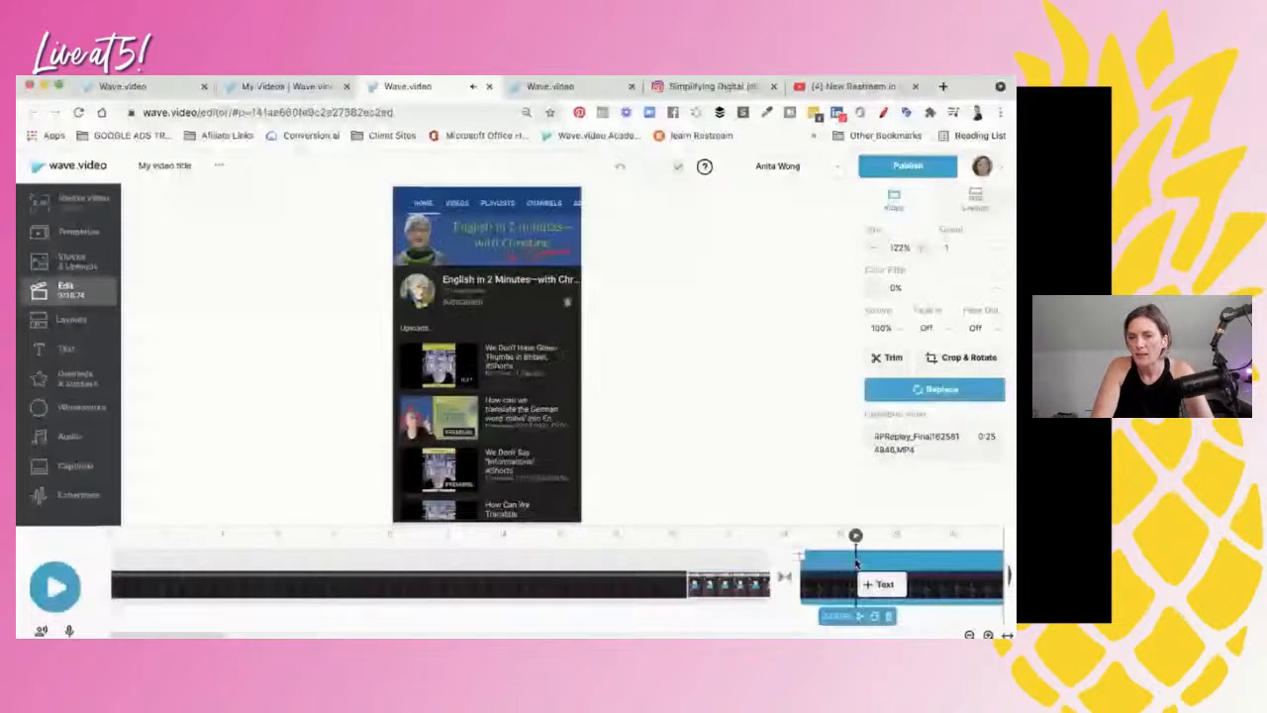
{"action": "scroll", "coordinate": [856, 564], "scroll_direction": "right", "scroll_amount": 5}
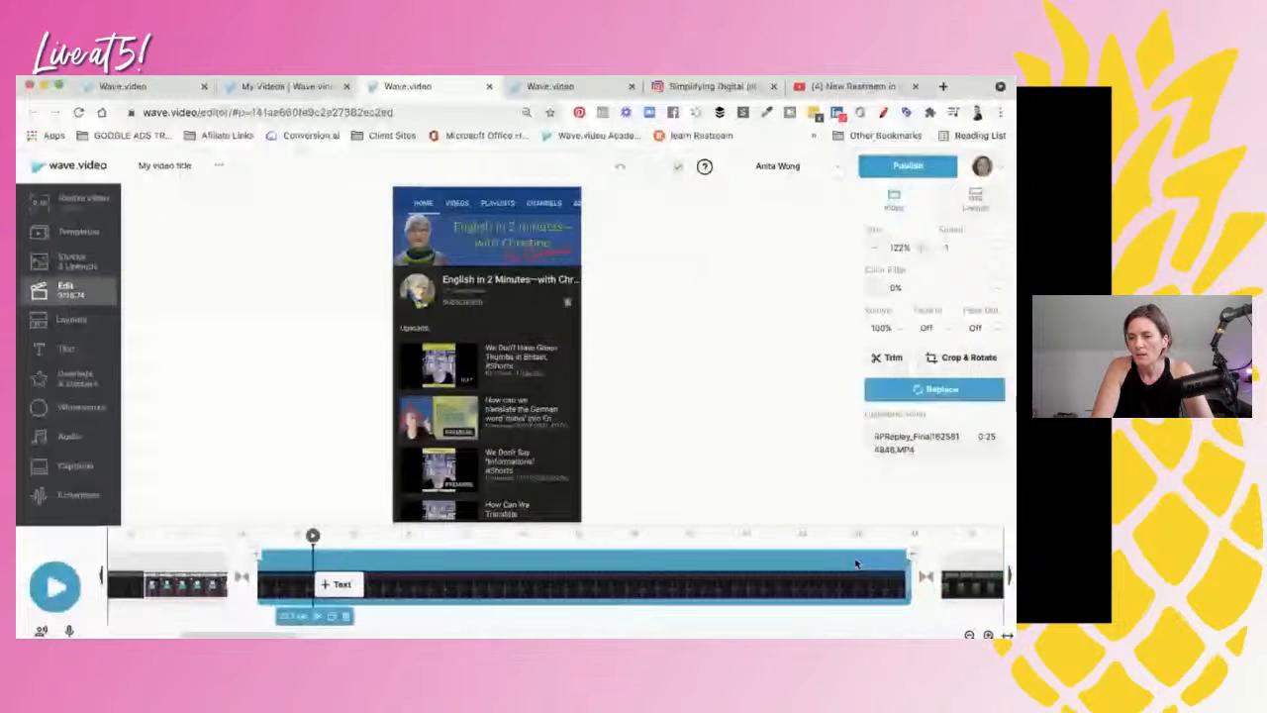
{"action": "left_click", "coordinate": [987, 562]}
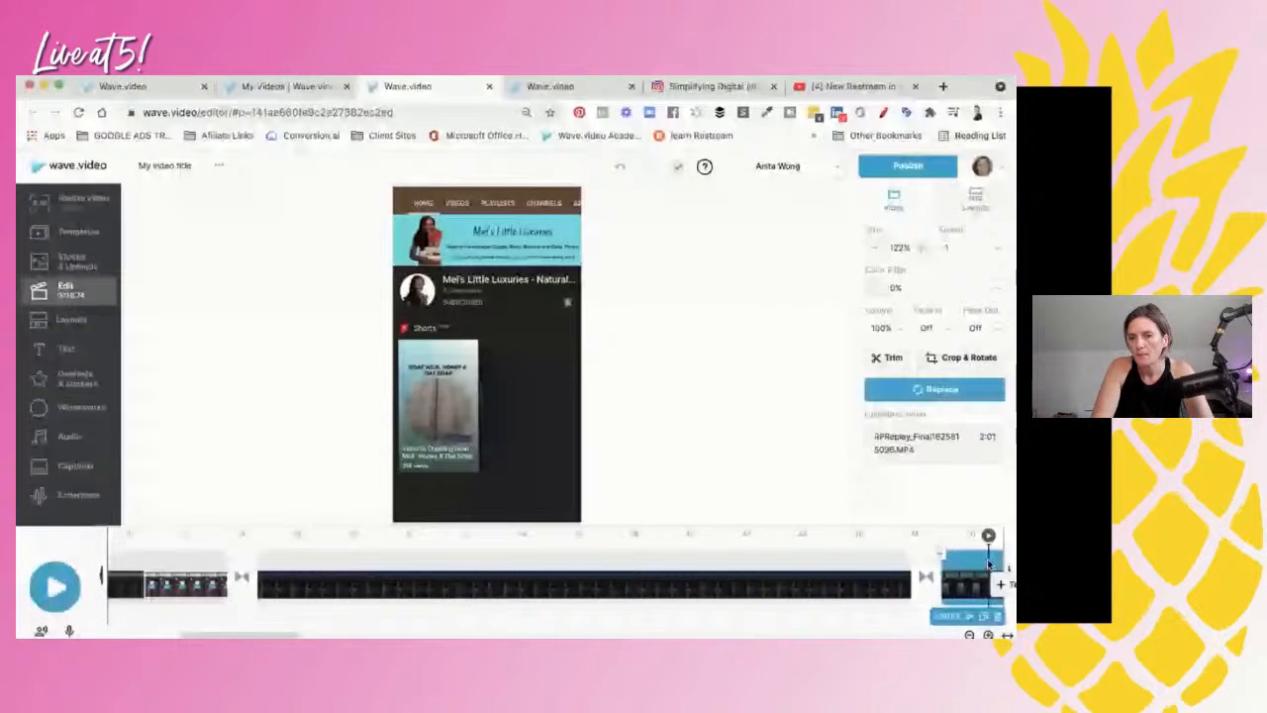
{"action": "key", "text": "space"}
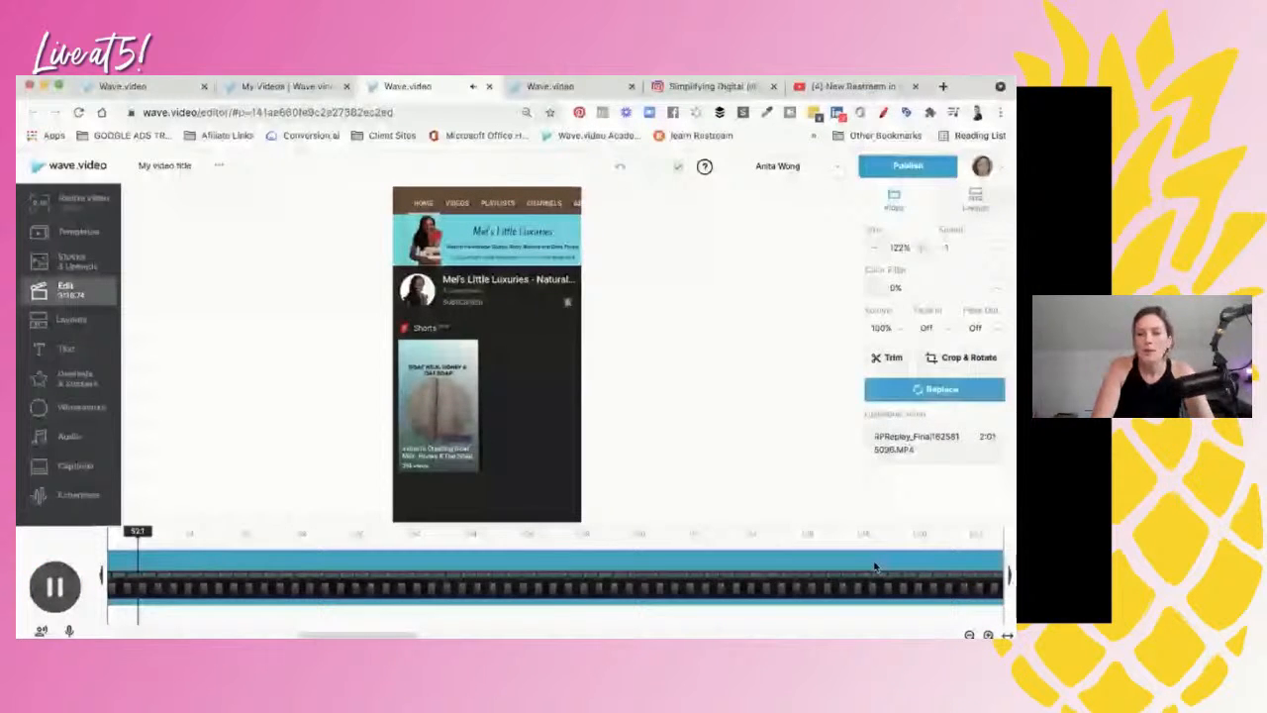
{"action": "key", "text": "space"}
{"action": "scroll", "coordinate": [876, 566], "scroll_direction": "left", "scroll_amount": 12}
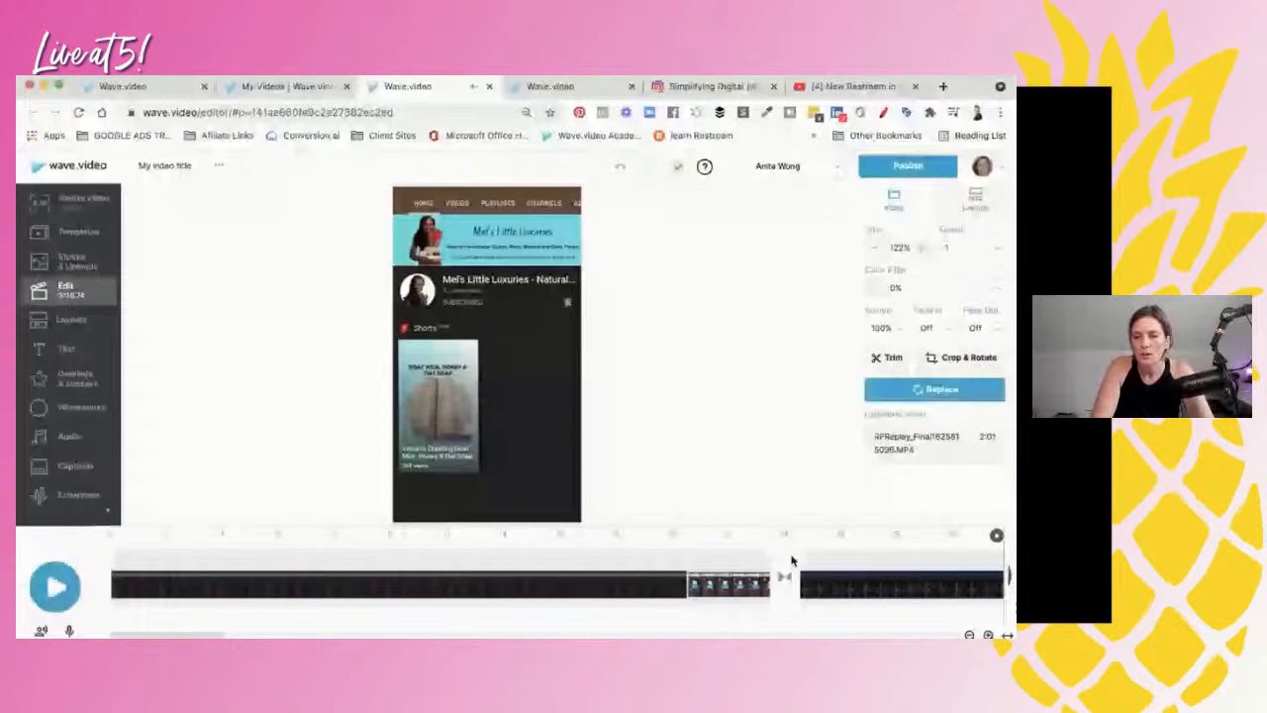
- Delete the text and logo placeholder overlays near the end of the German channel recording
{"action": "left_click", "coordinate": [450, 561]}
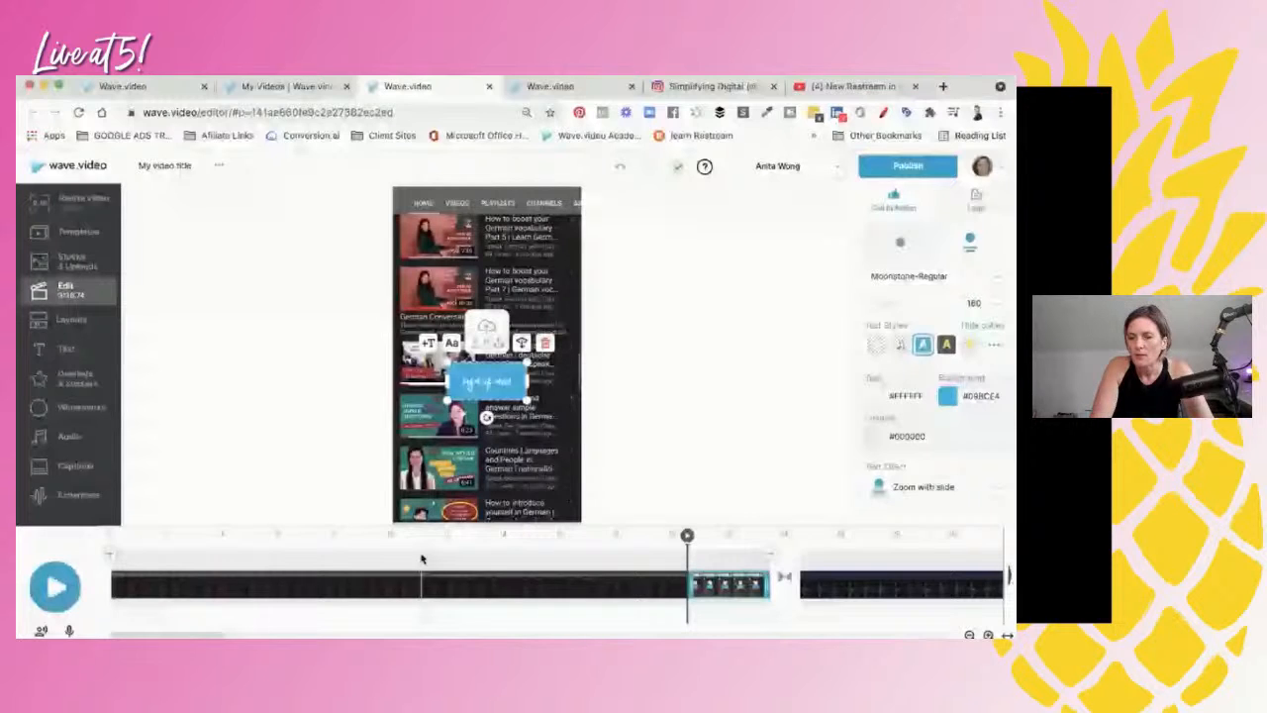
{"action": "left_click", "coordinate": [738, 594]}
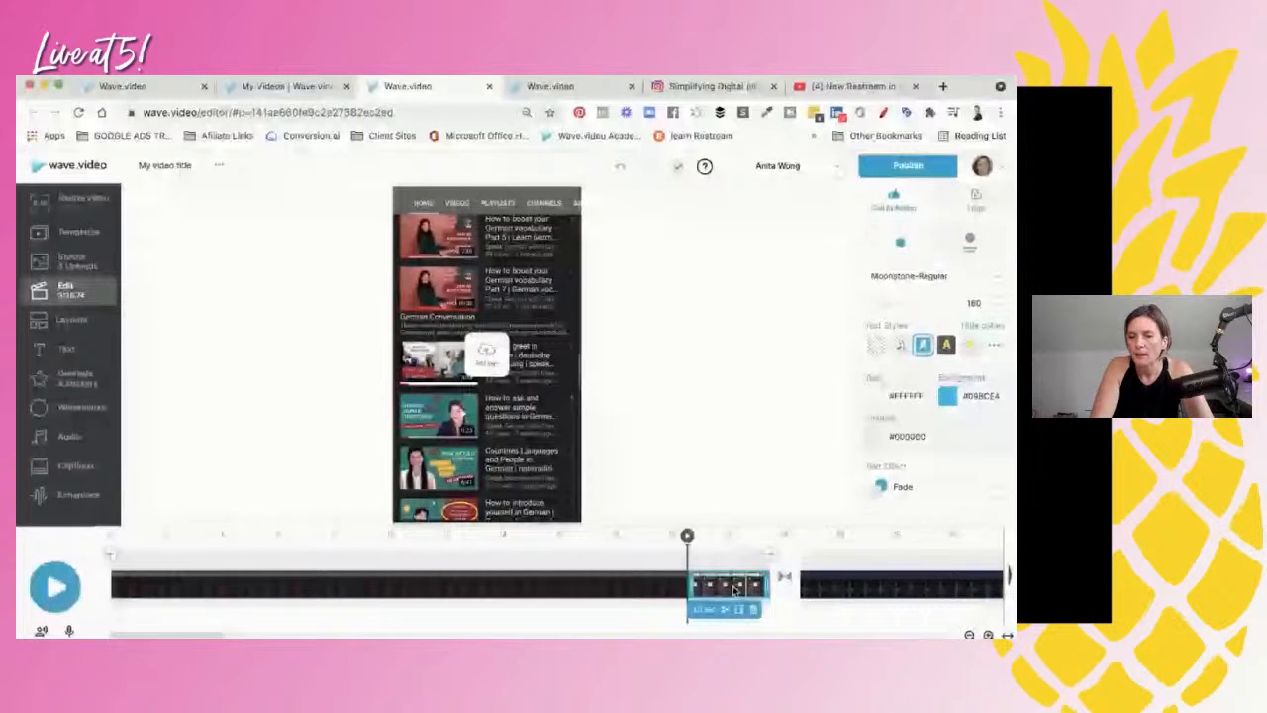
{"action": "left_click", "coordinate": [754, 611]}
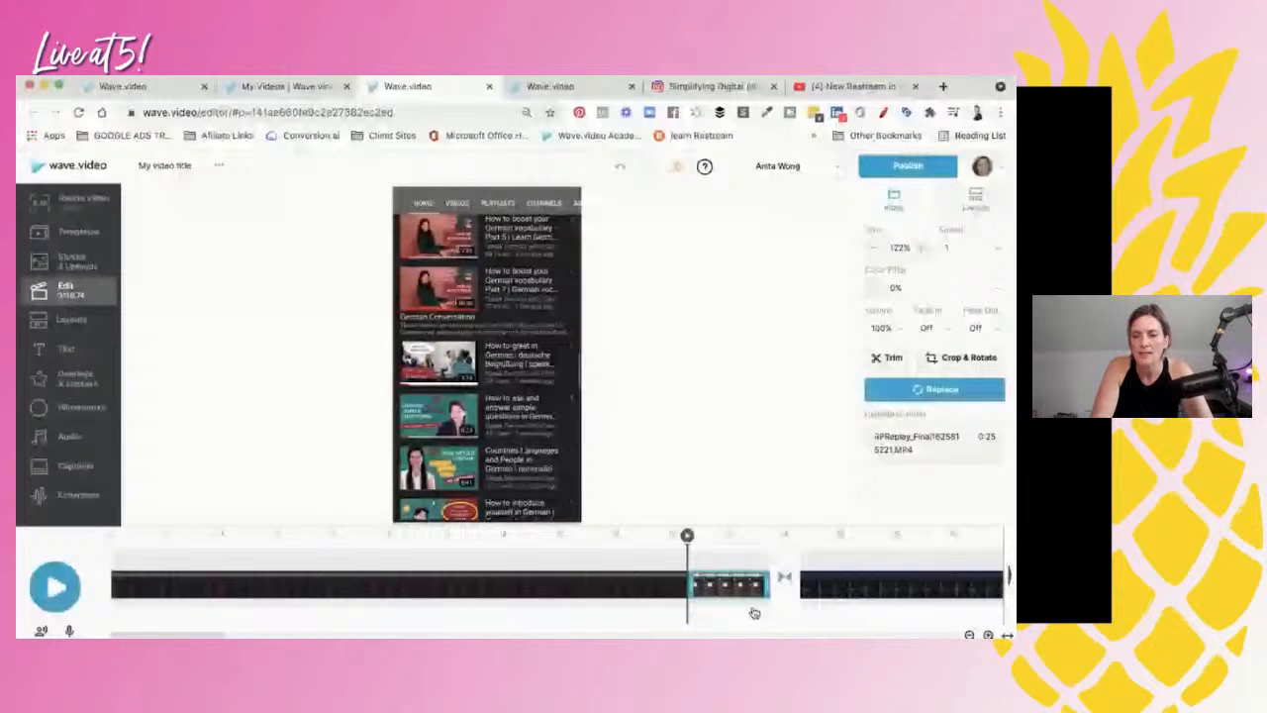
{"action": "left_click", "coordinate": [754, 612]}
- Trim the end of the German channel recording back to about 10 seconds and play it
{"action": "left_click_drag", "start_coordinate": [684, 580], "coordinate": [473, 578]}
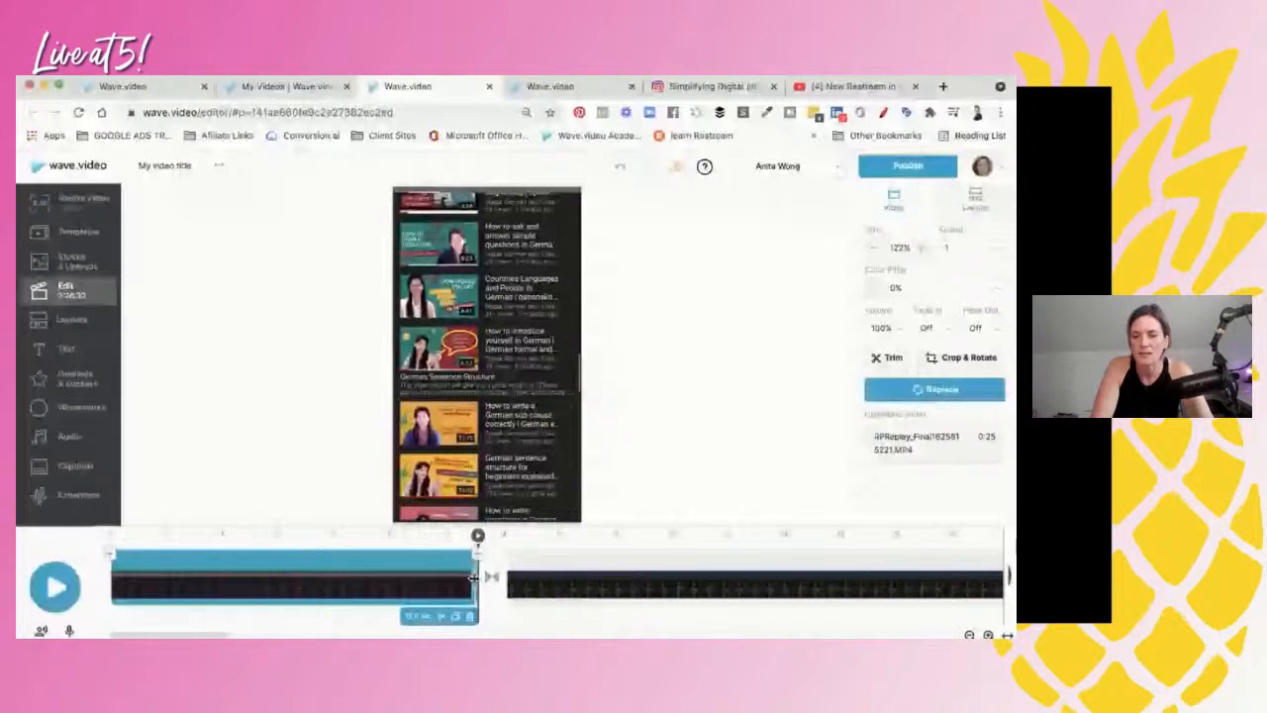
{"action": "left_click_drag", "start_coordinate": [474, 577], "coordinate": [391, 575]}
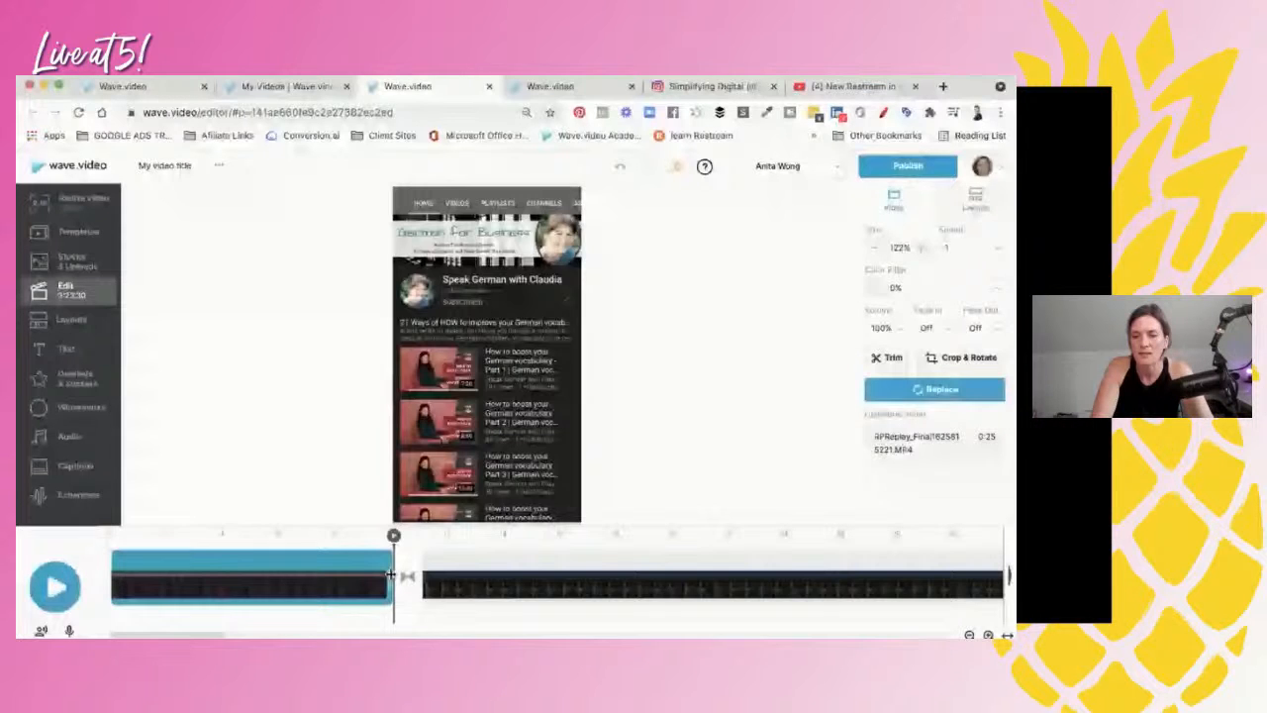
{"action": "left_click", "coordinate": [62, 590]}
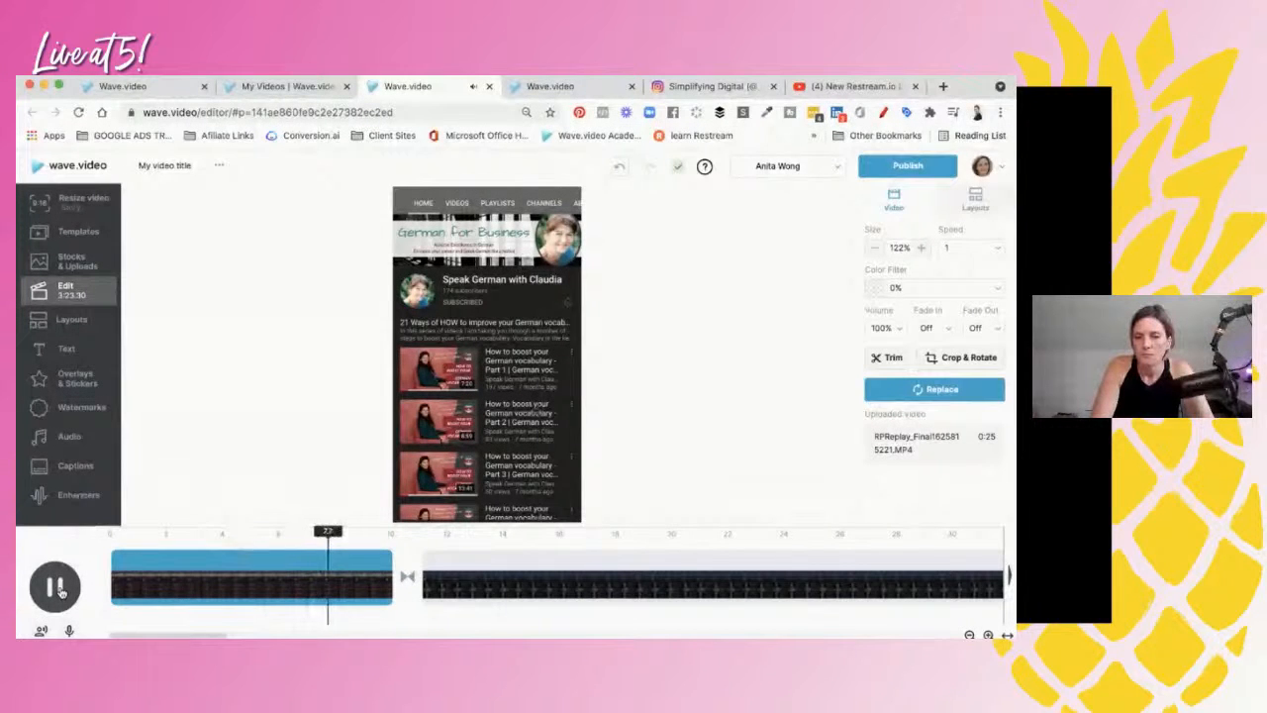
{"action": "left_click", "coordinate": [59, 590]}
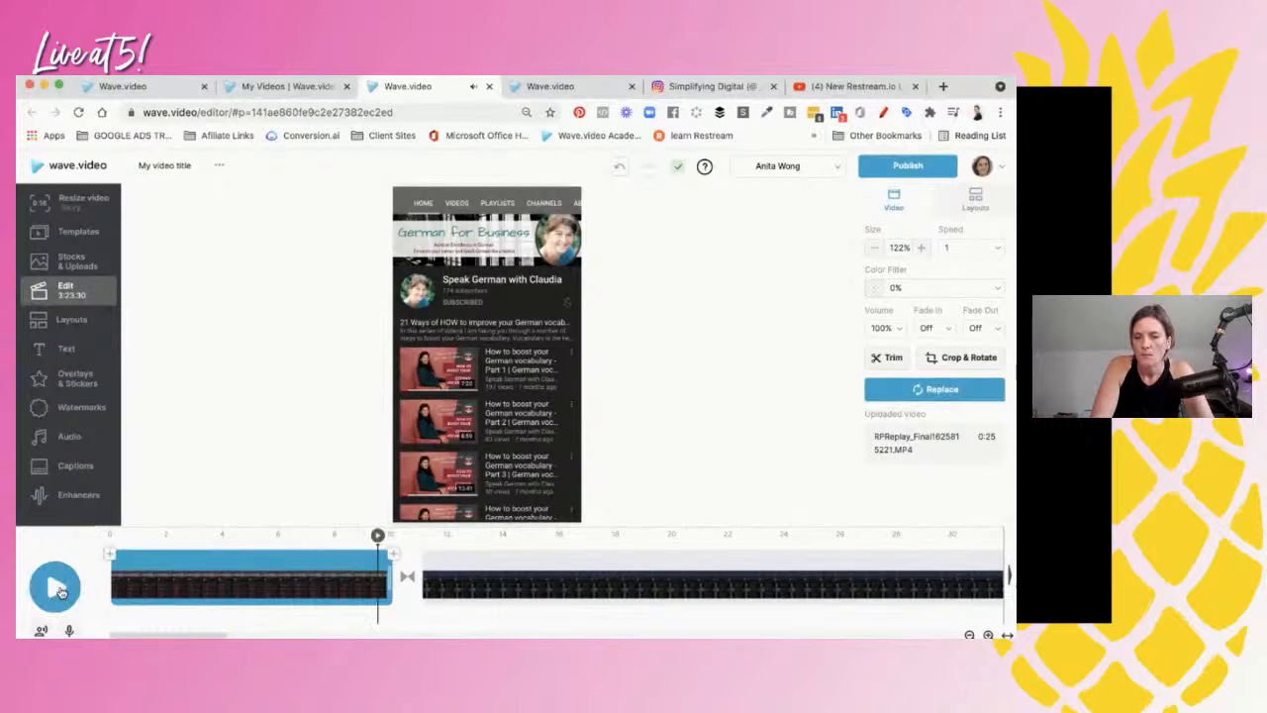
- Extend the German channel recording's end to about 17 seconds, and cut off its first 4 seconds or so
{"action": "left_click_drag", "start_coordinate": [390, 581], "coordinate": [594, 584]}
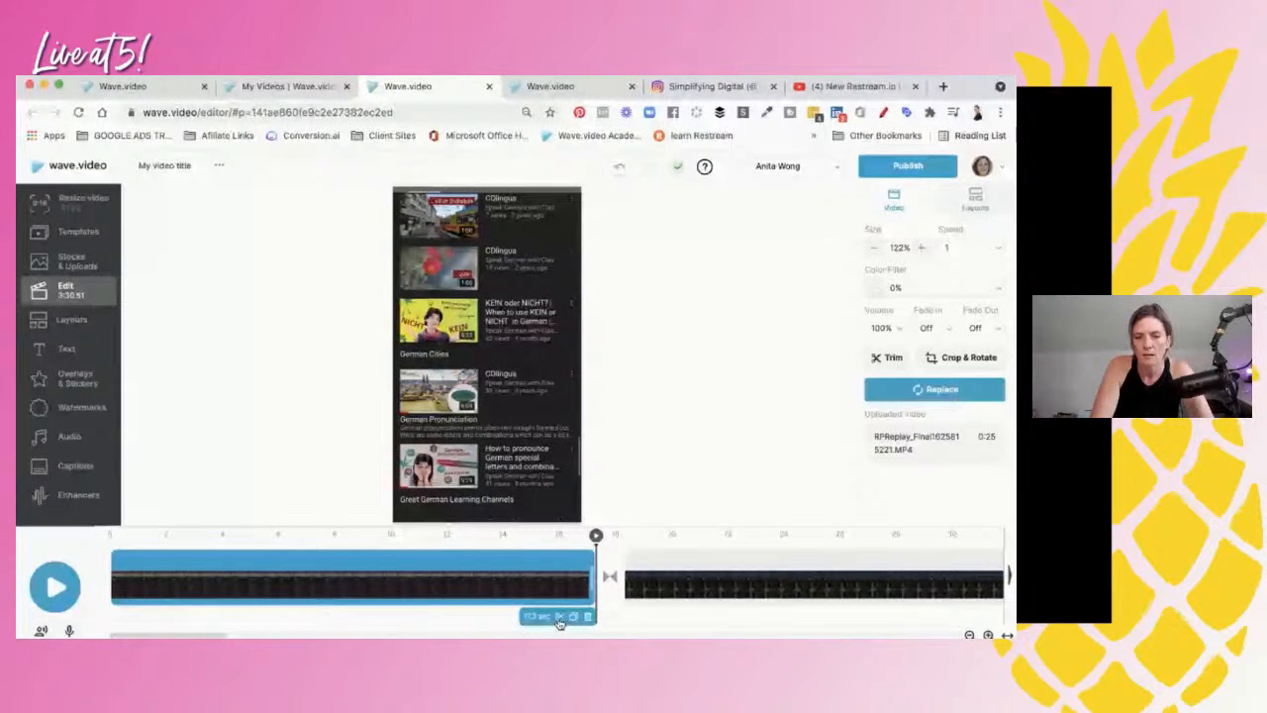
{"action": "left_click", "coordinate": [218, 552]}
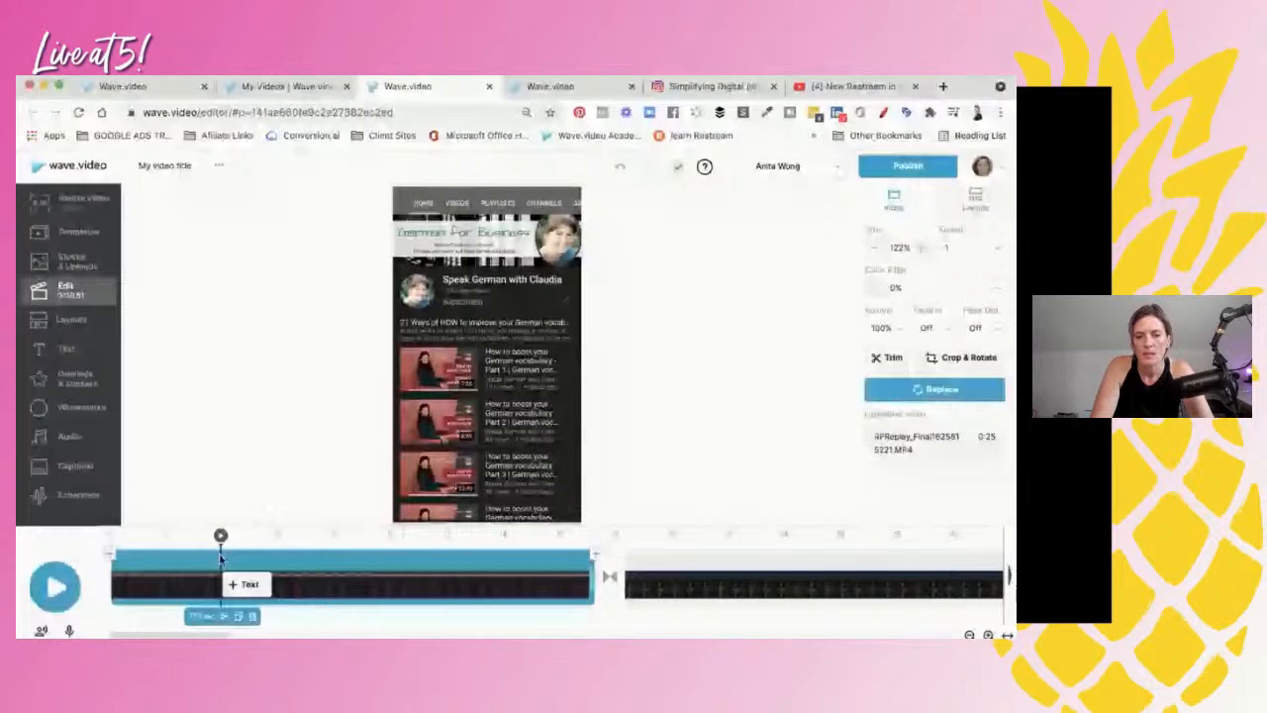
{"action": "left_click", "coordinate": [223, 615]}
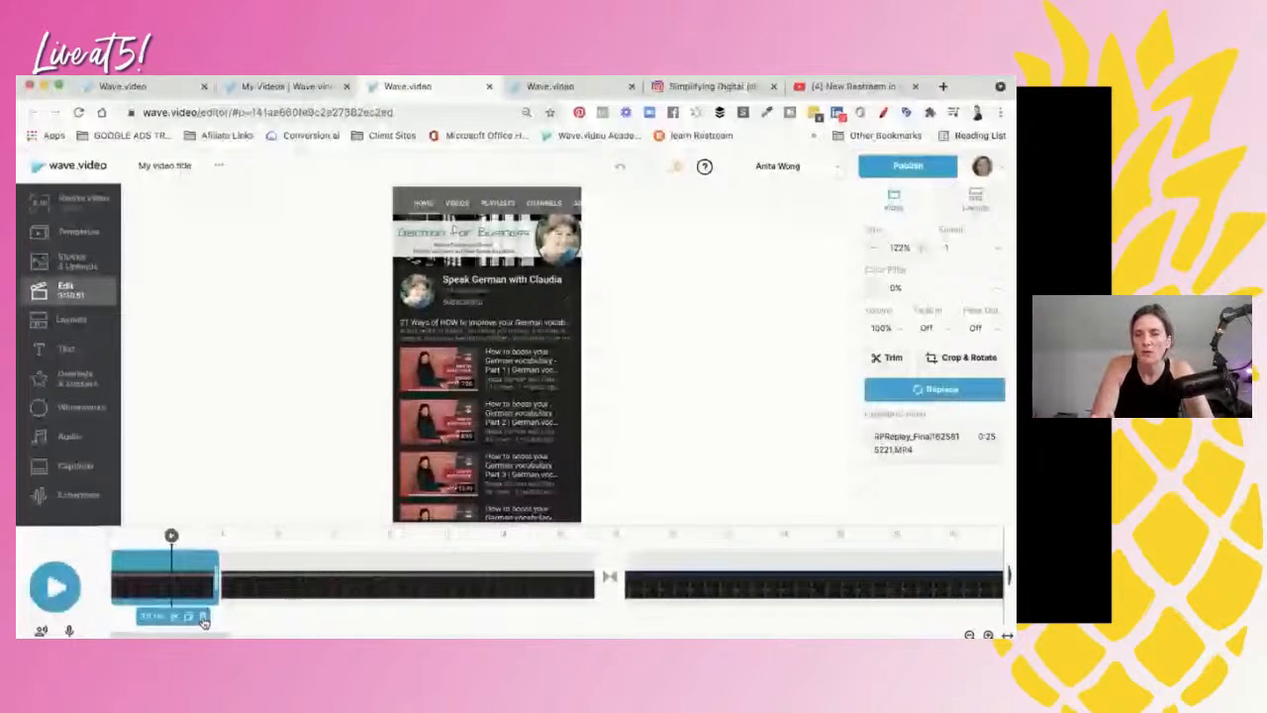
{"action": "left_click", "coordinate": [203, 619]}
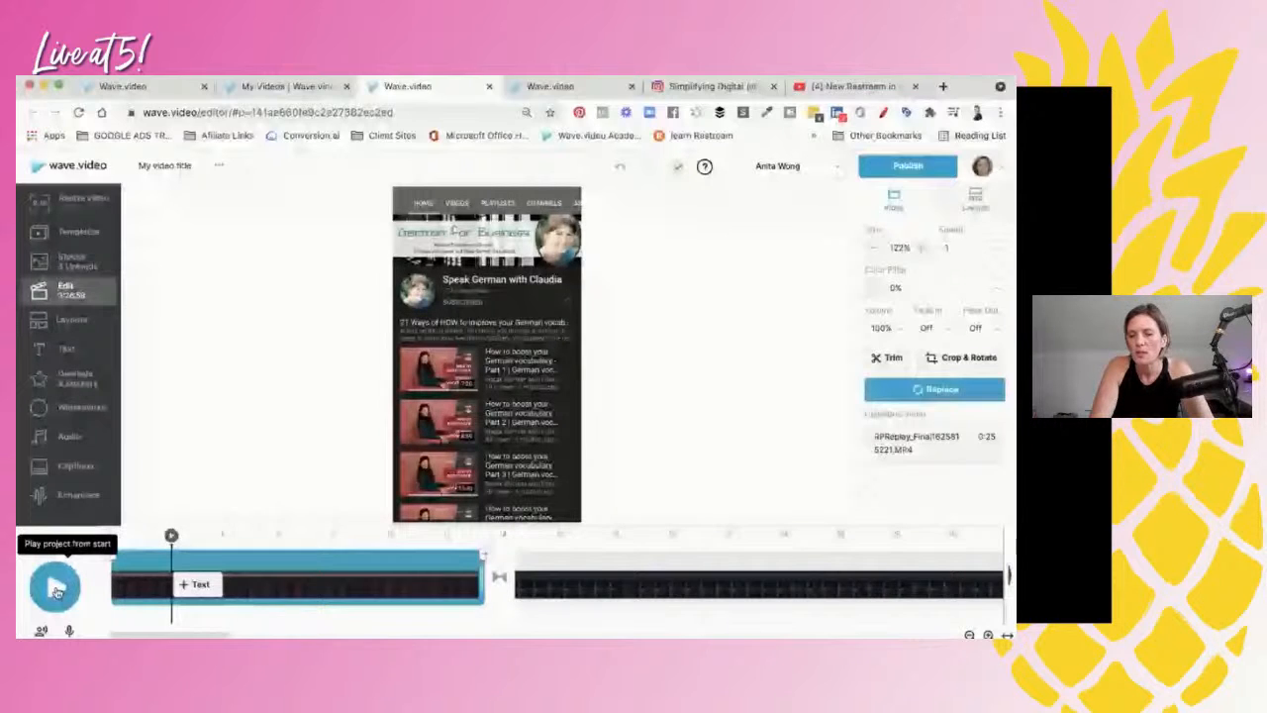
- Trim the end of the English in 2 Minutes recording to about 15 seconds in length and move the clip to the start of the timeline
{"action": "left_click", "coordinate": [547, 566]}
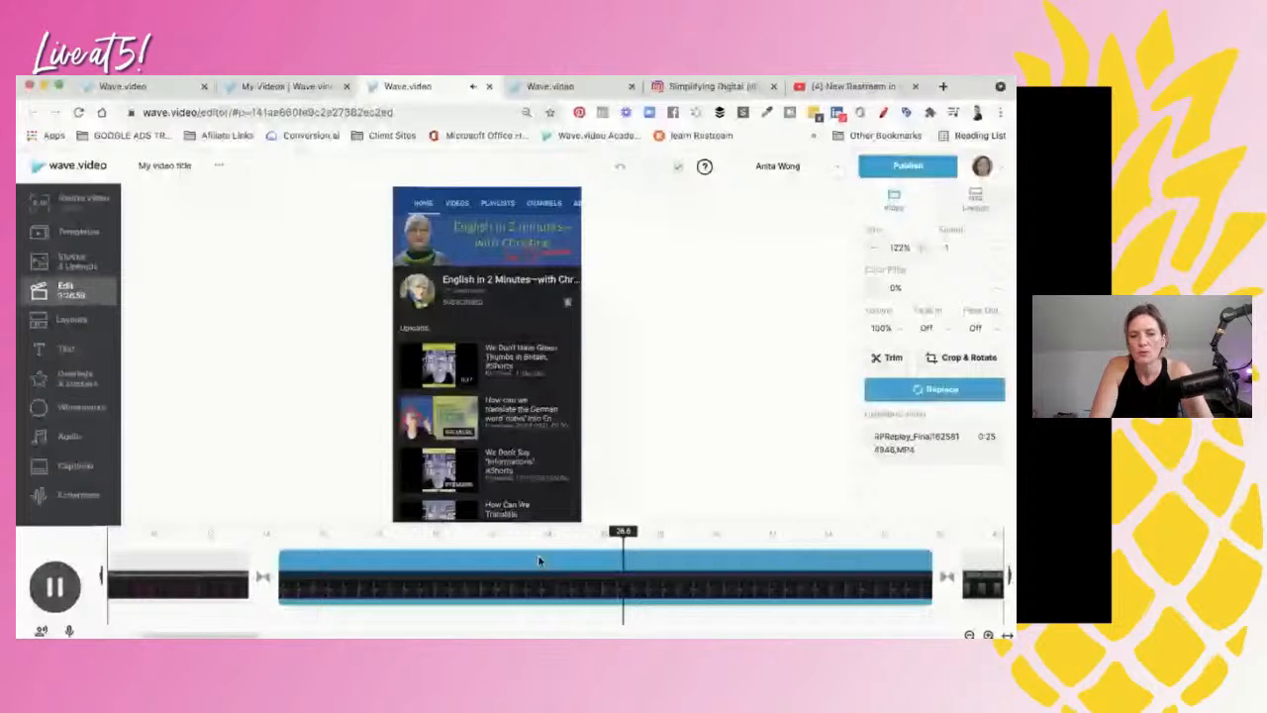
{"action": "left_click", "coordinate": [54, 587]}
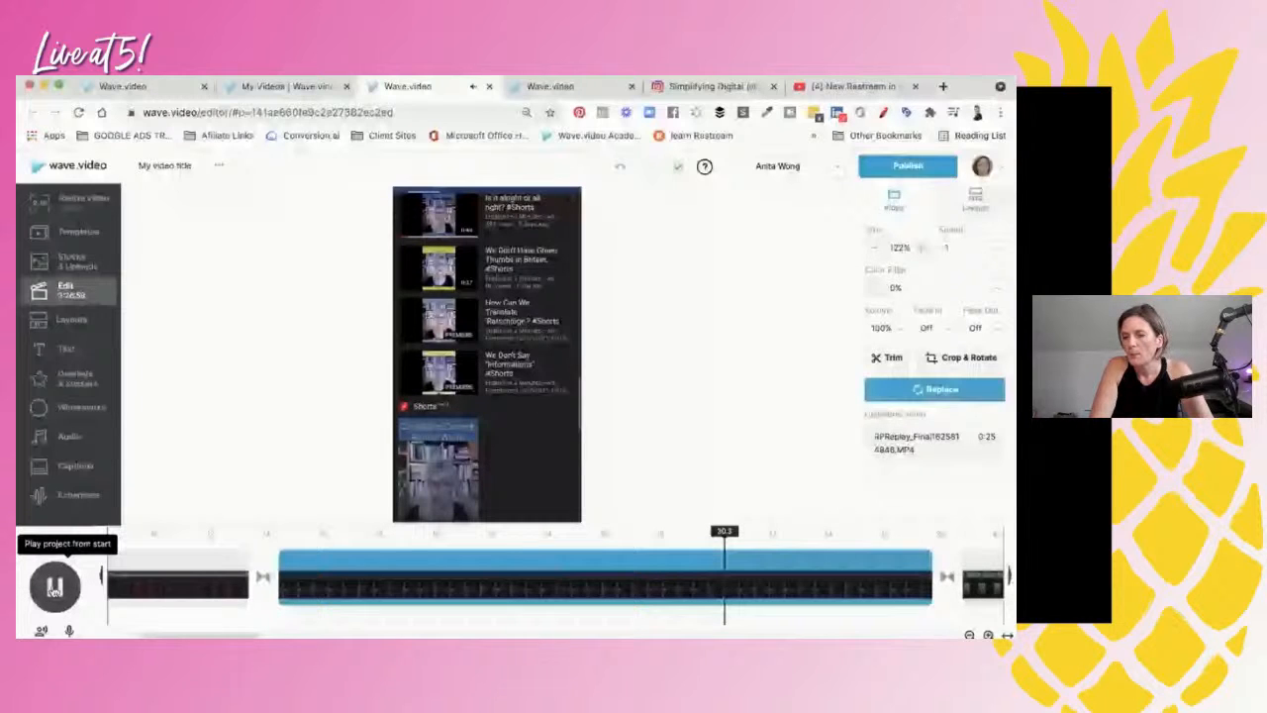
{"action": "left_click", "coordinate": [843, 574]}
{"action": "left_click_drag", "start_coordinate": [909, 574], "coordinate": [697, 575]}
{"action": "left_click", "coordinate": [472, 561]}
{"action": "left_click_drag", "start_coordinate": [472, 562], "coordinate": [231, 562]}
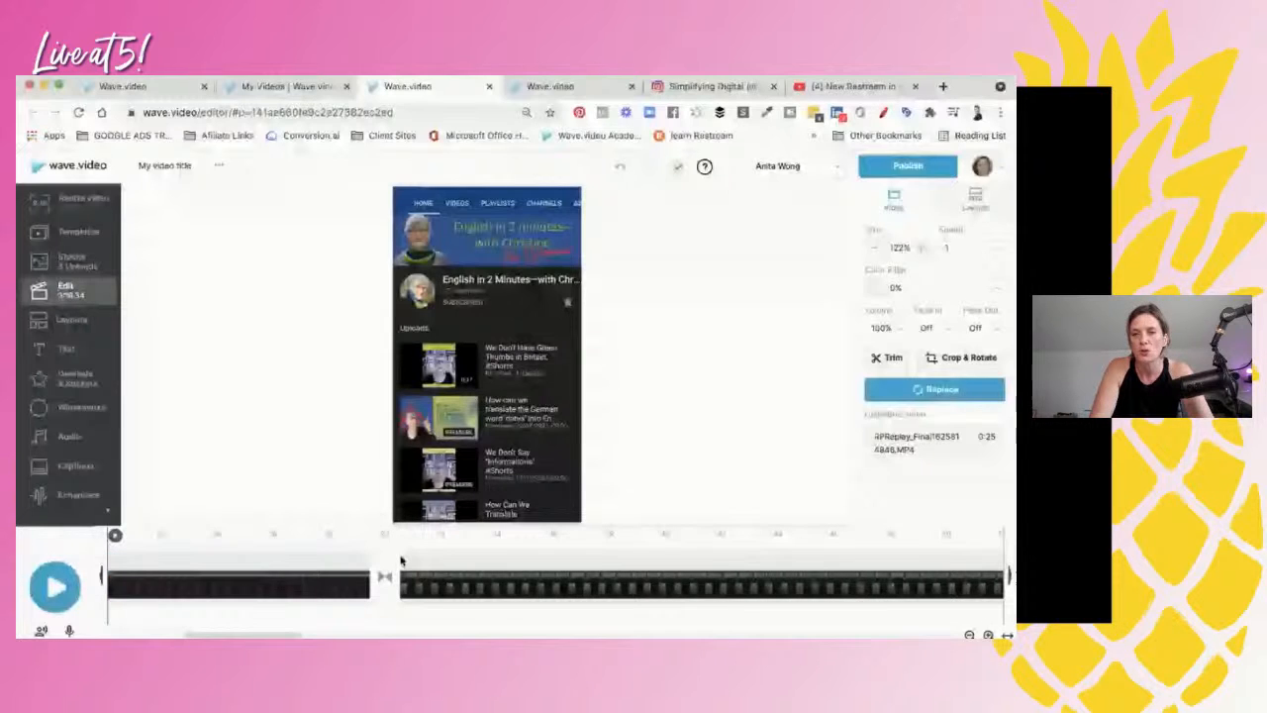
- Split the Mel's Little Luxuries recording RPReplay_Final1625815096.MP4 at about 46 seconds on the timeline, where the next channel's footage begins
{"action": "left_click", "coordinate": [427, 561]}
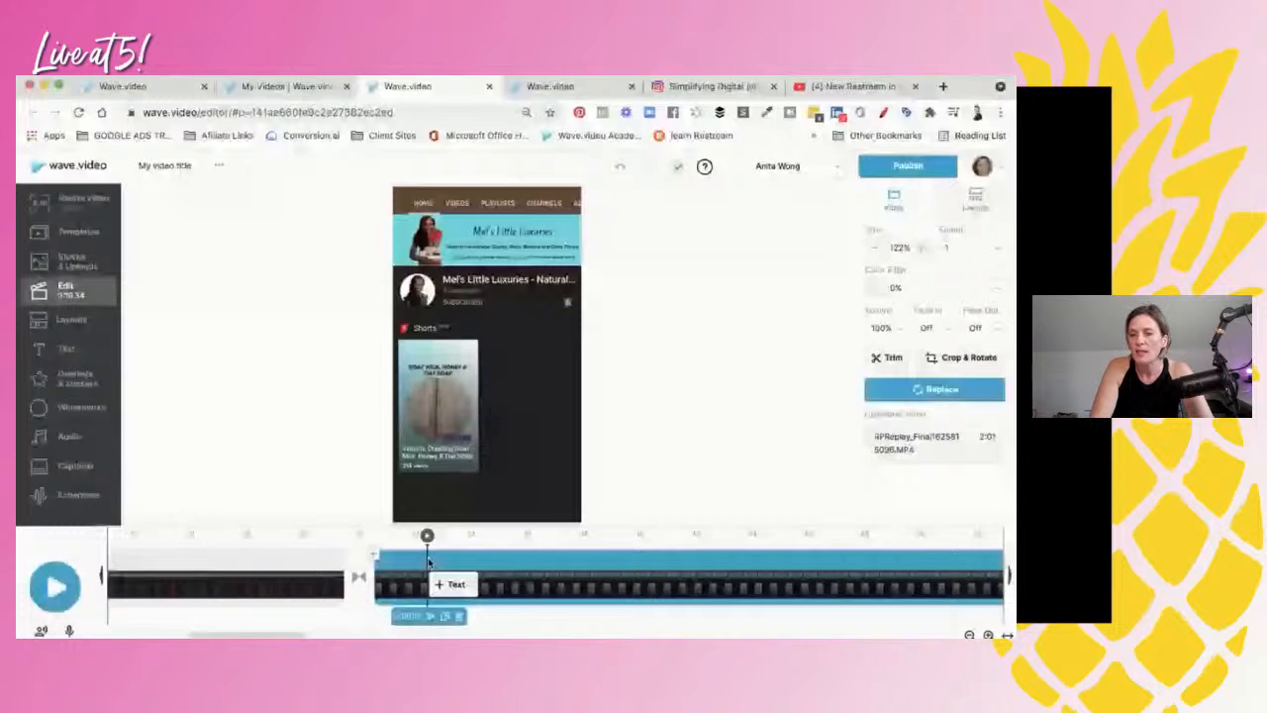
{"action": "scroll", "coordinate": [428, 561], "scroll_direction": "right", "scroll_amount": 2}
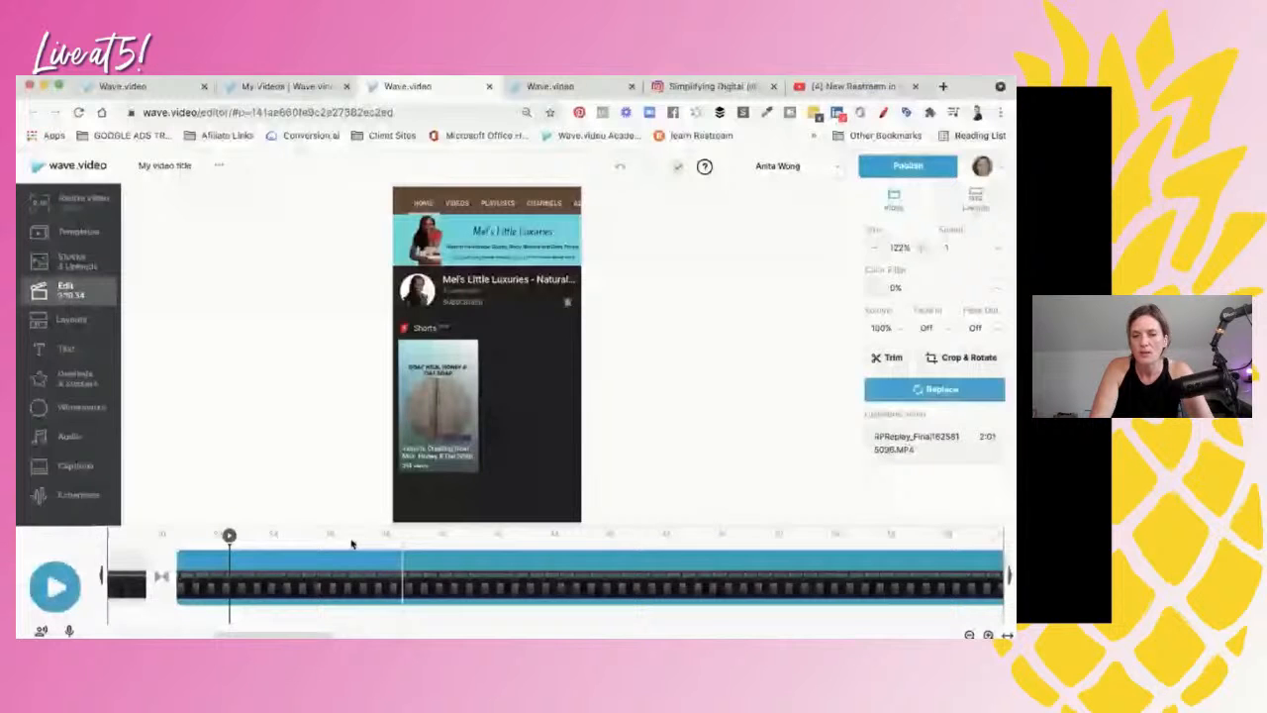
{"action": "left_click", "coordinate": [611, 557]}
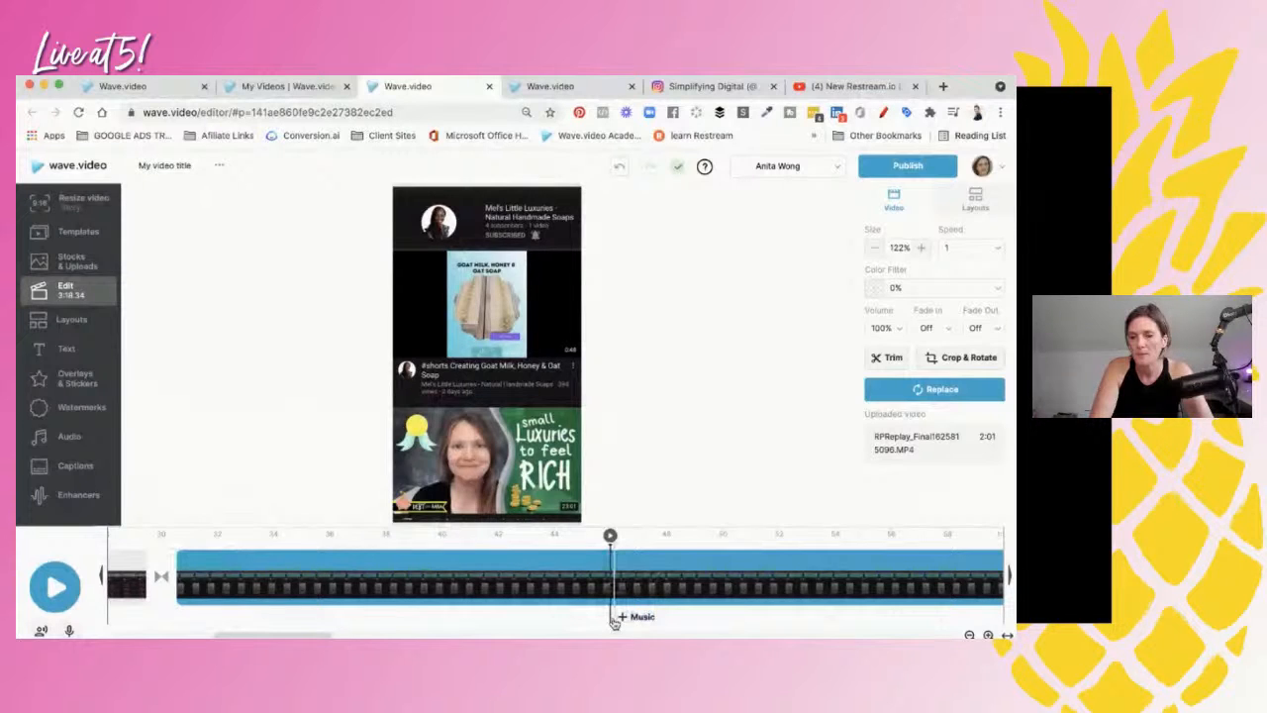
{"action": "left_click", "coordinate": [680, 562]}
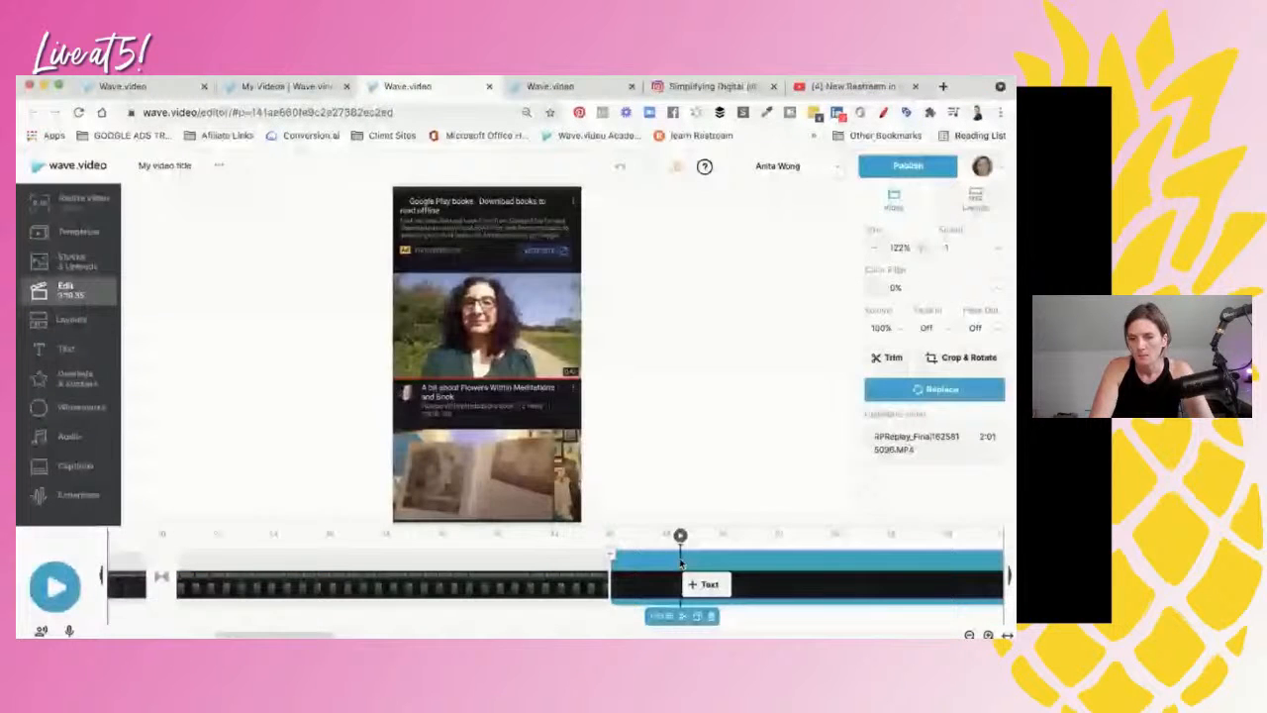
- Check both parts of the split recording and remove the second part's footage after about 1:01 on the timeline
{"action": "left_click", "coordinate": [564, 560]}
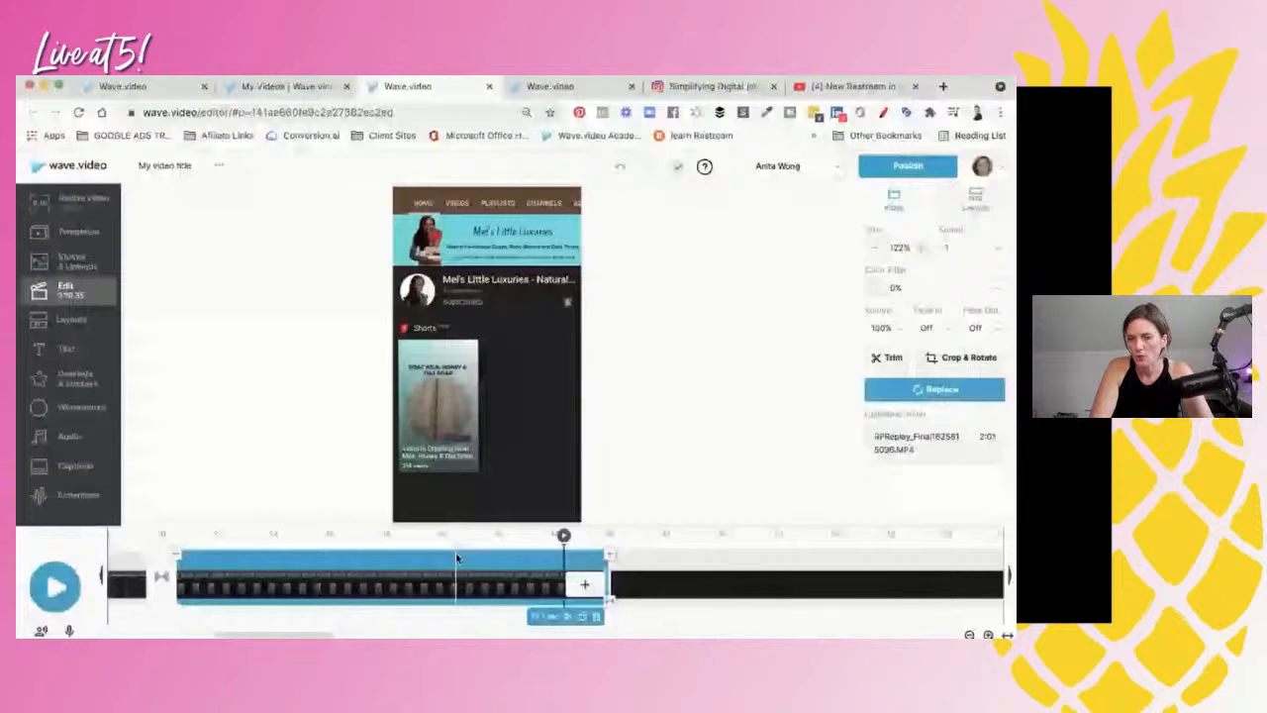
{"action": "left_click", "coordinate": [676, 561]}
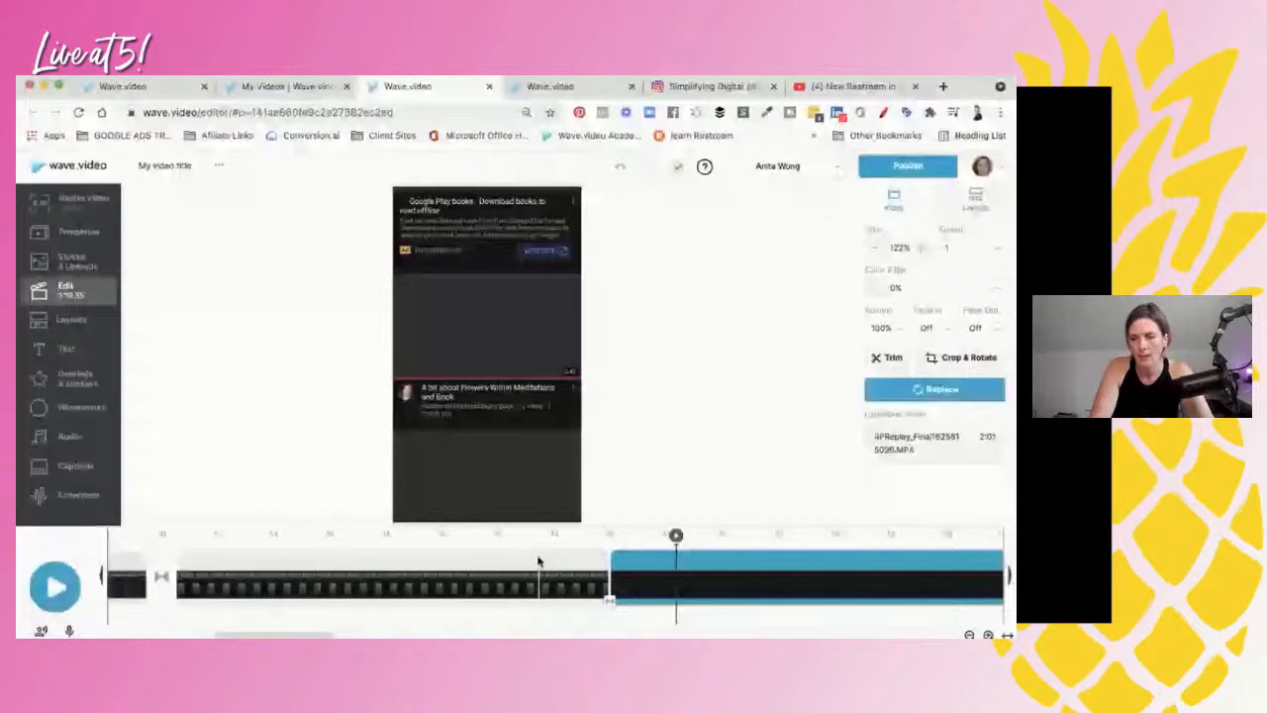
{"action": "scroll", "coordinate": [538, 561], "scroll_direction": "right", "scroll_amount": 5}
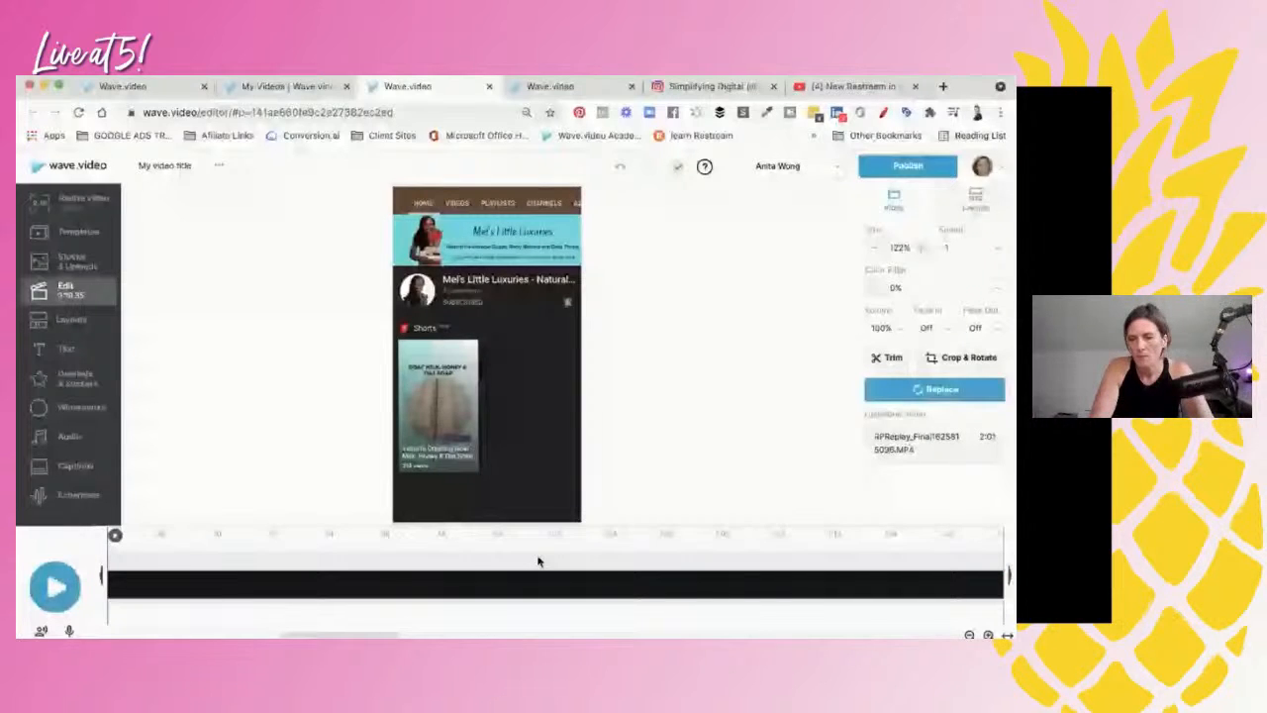
{"action": "left_click", "coordinate": [538, 561]}
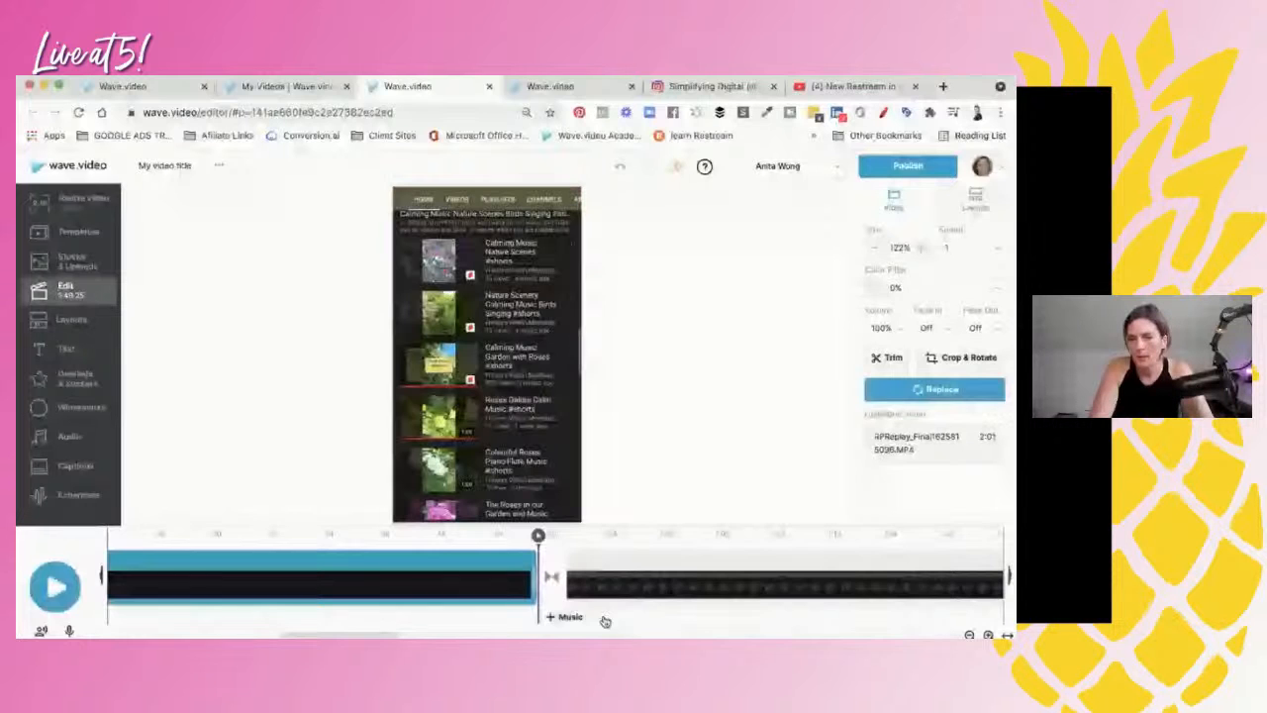
- Shorten the recording RPReplay_Final1625815164.MP4 and play the project from the start to check the edit
{"action": "left_click", "coordinate": [621, 556]}
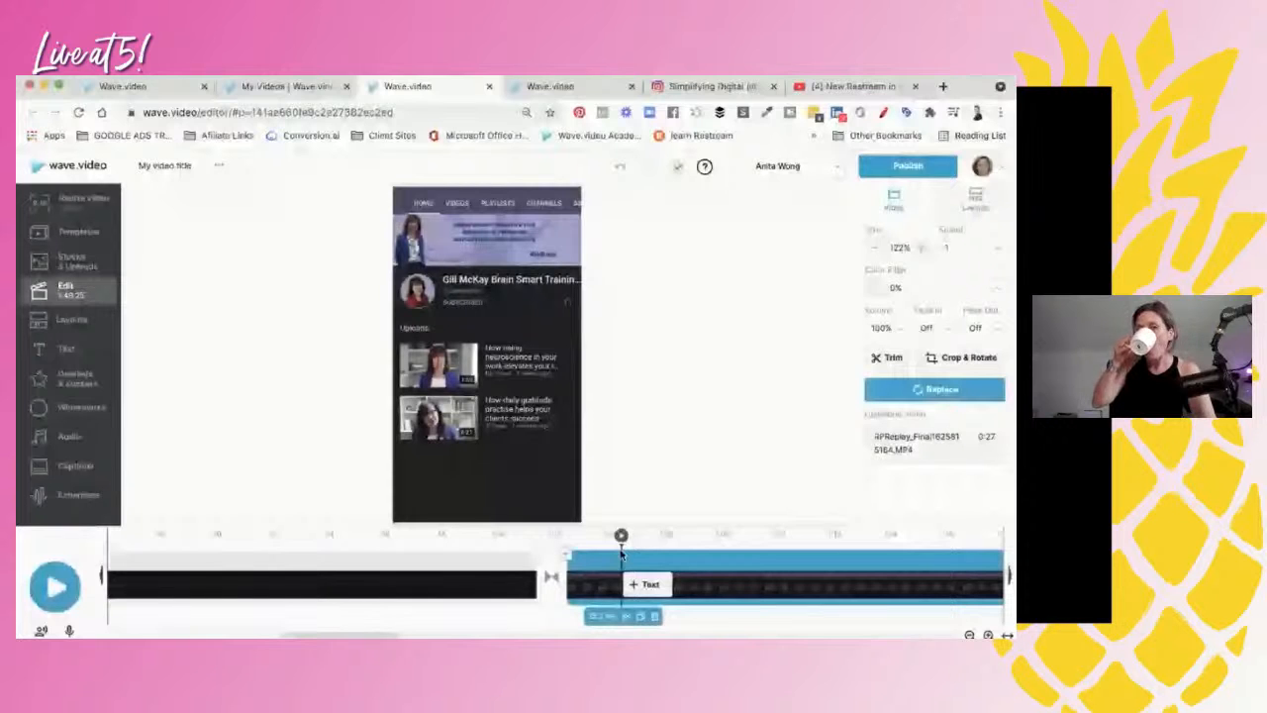
{"action": "left_click", "coordinate": [54, 587]}
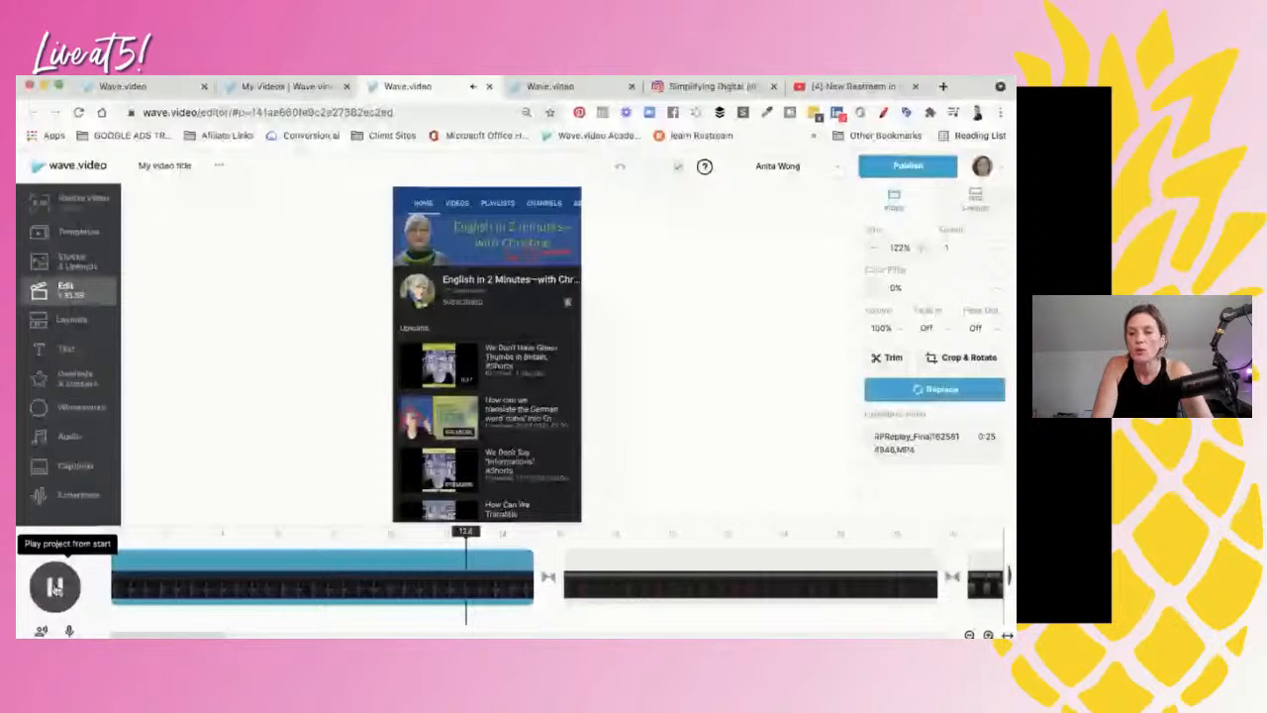
{"action": "left_click", "coordinate": [55, 589]}
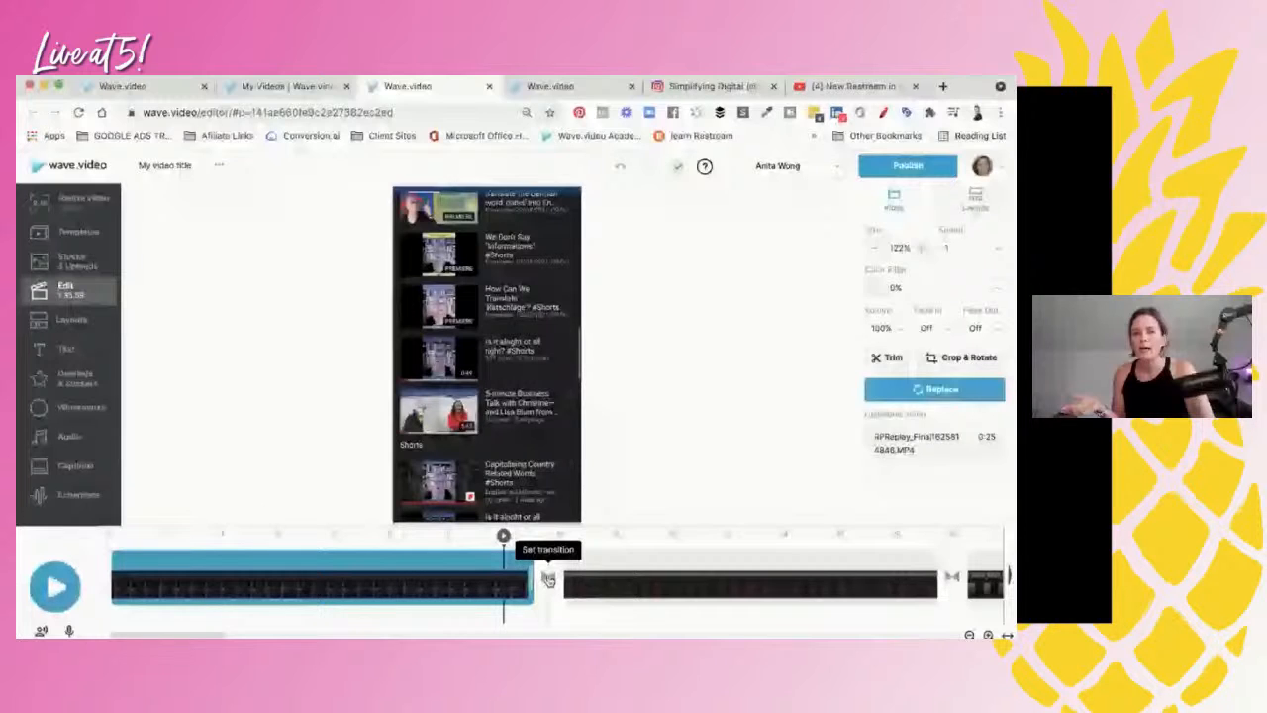
- Set a 1-second zoom transition between the English in 2 Minutes clip and the German channel clip
{"action": "left_click", "coordinate": [548, 580]}
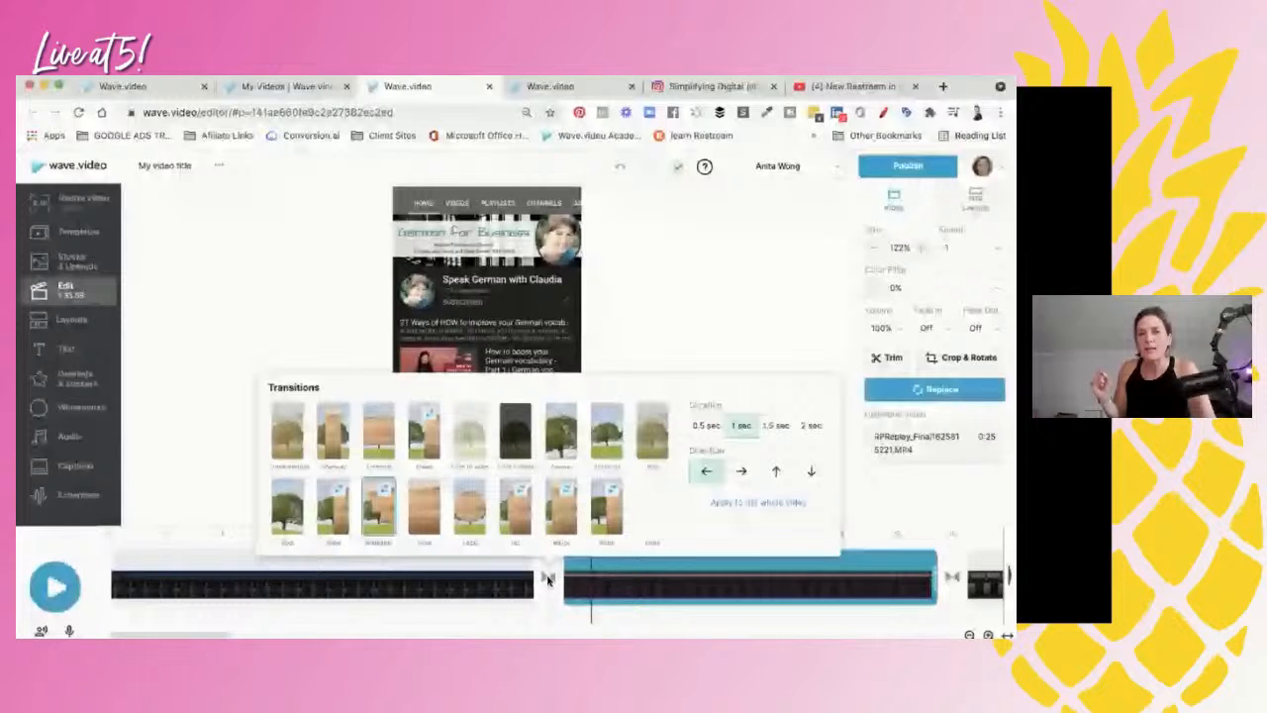
{"action": "left_click", "coordinate": [562, 432]}
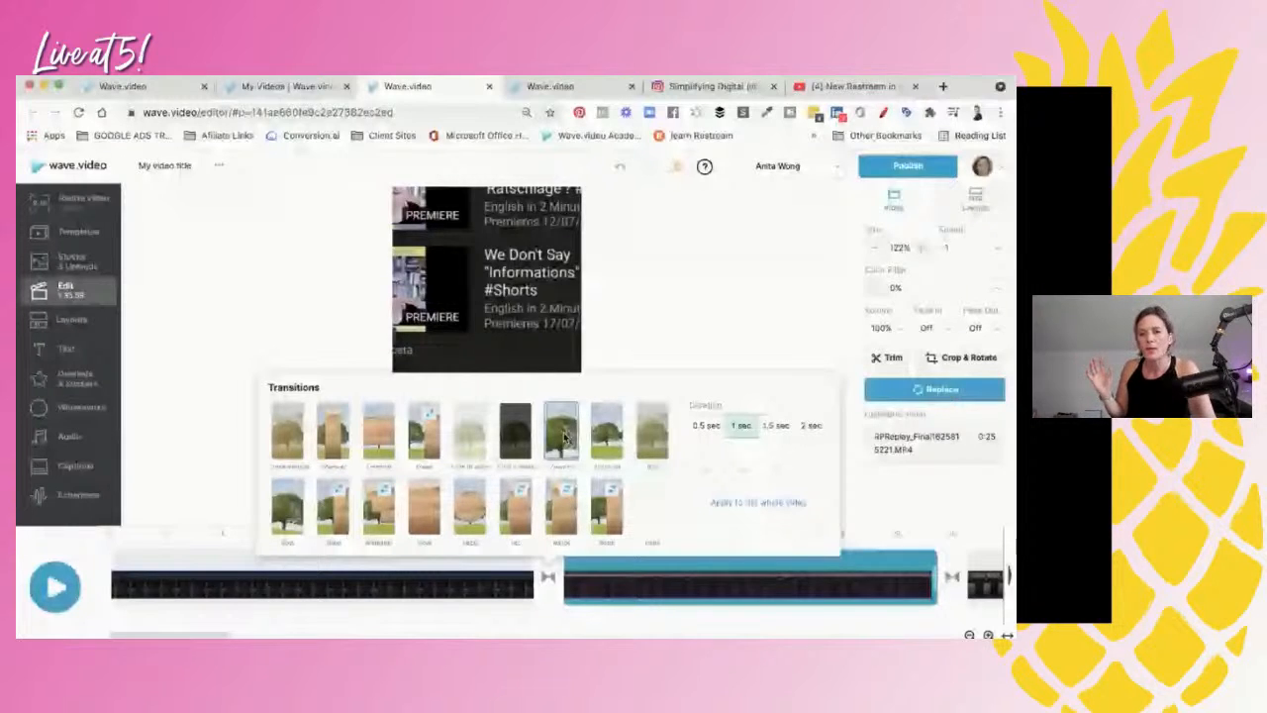
- Try other transition styles between the English in 2 Minutes and German channel clips and settle on the 1-second circle-shaped one
{"action": "left_click", "coordinate": [379, 507]}
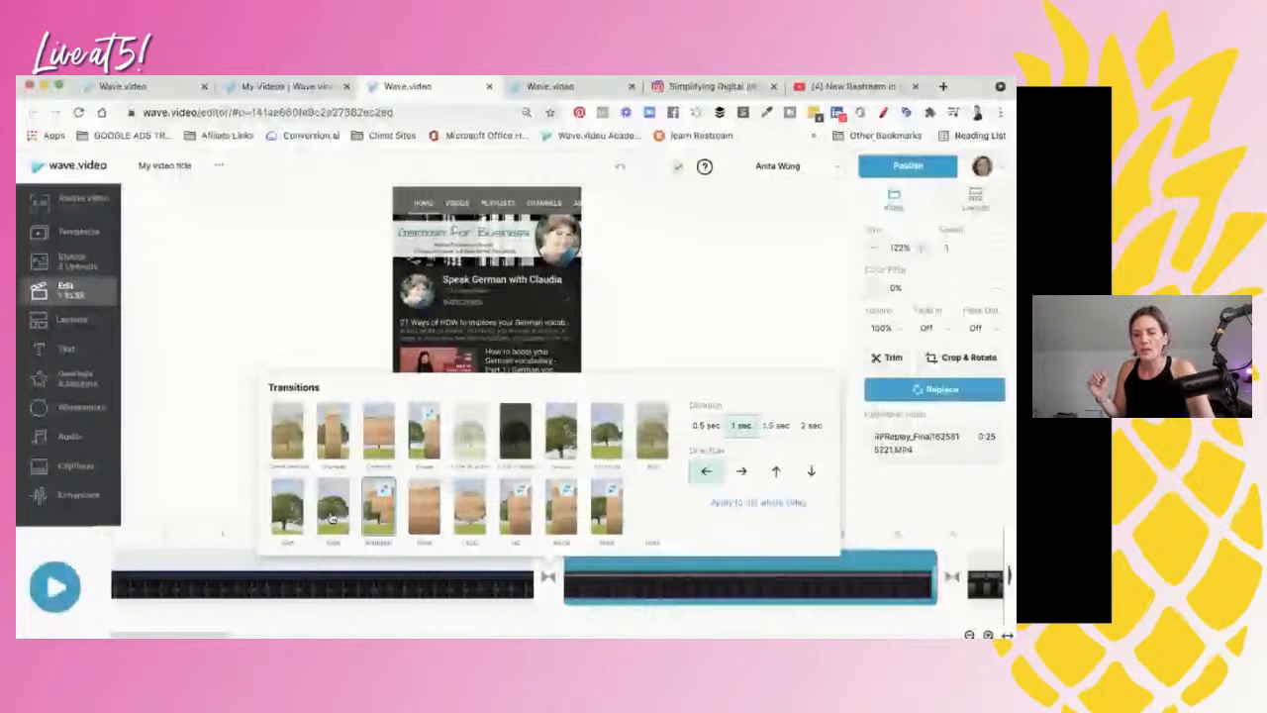
{"action": "left_click", "coordinate": [332, 510]}
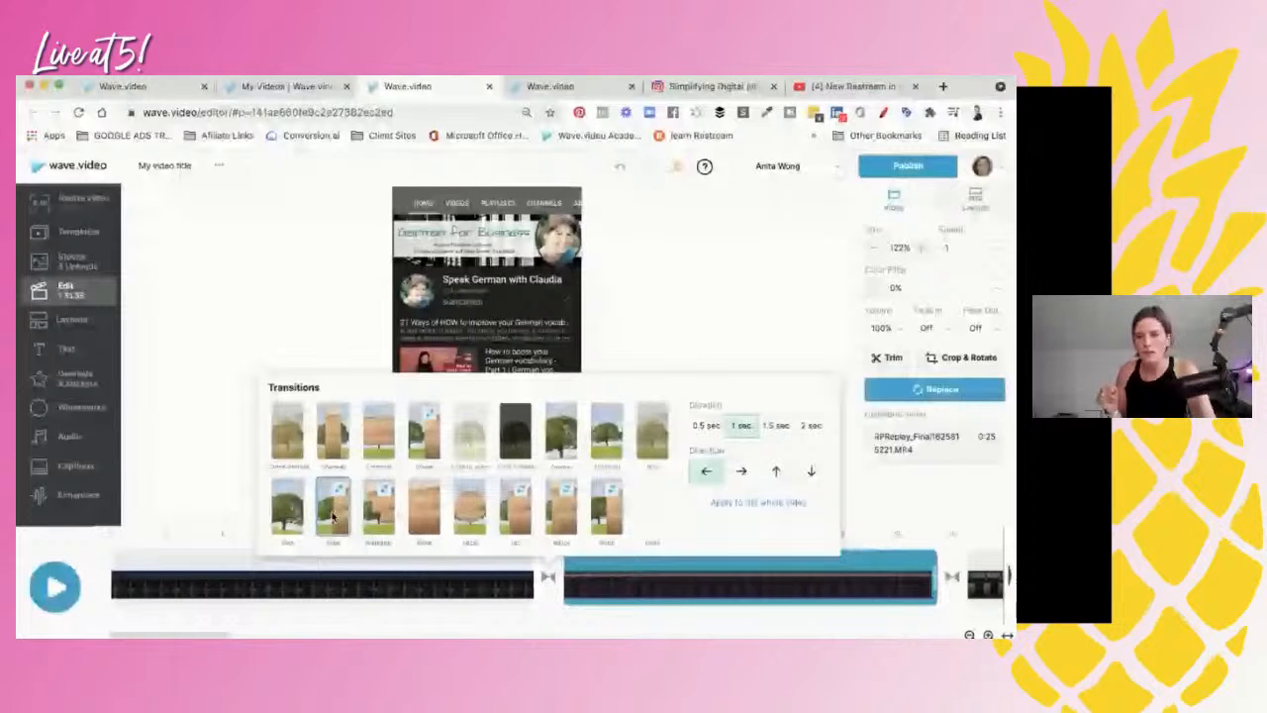
{"action": "left_click", "coordinate": [530, 592]}
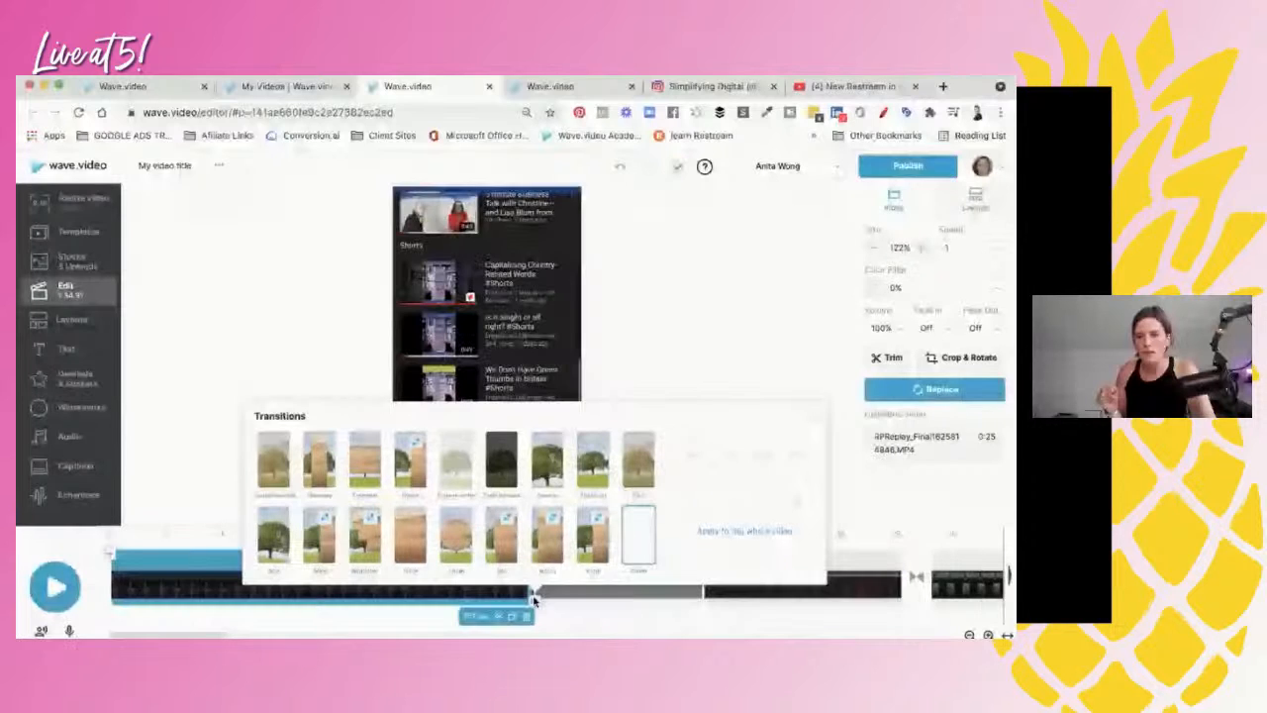
{"action": "left_click", "coordinate": [458, 543]}
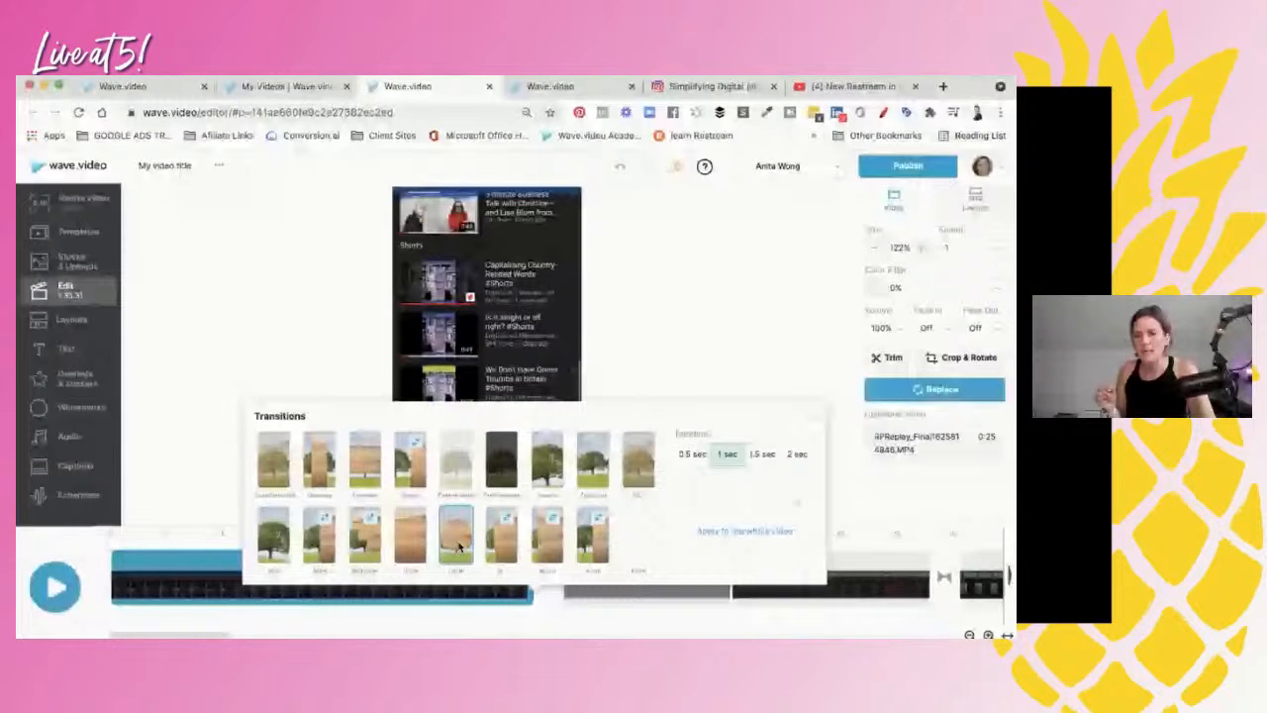
{"action": "left_click", "coordinate": [460, 547]}
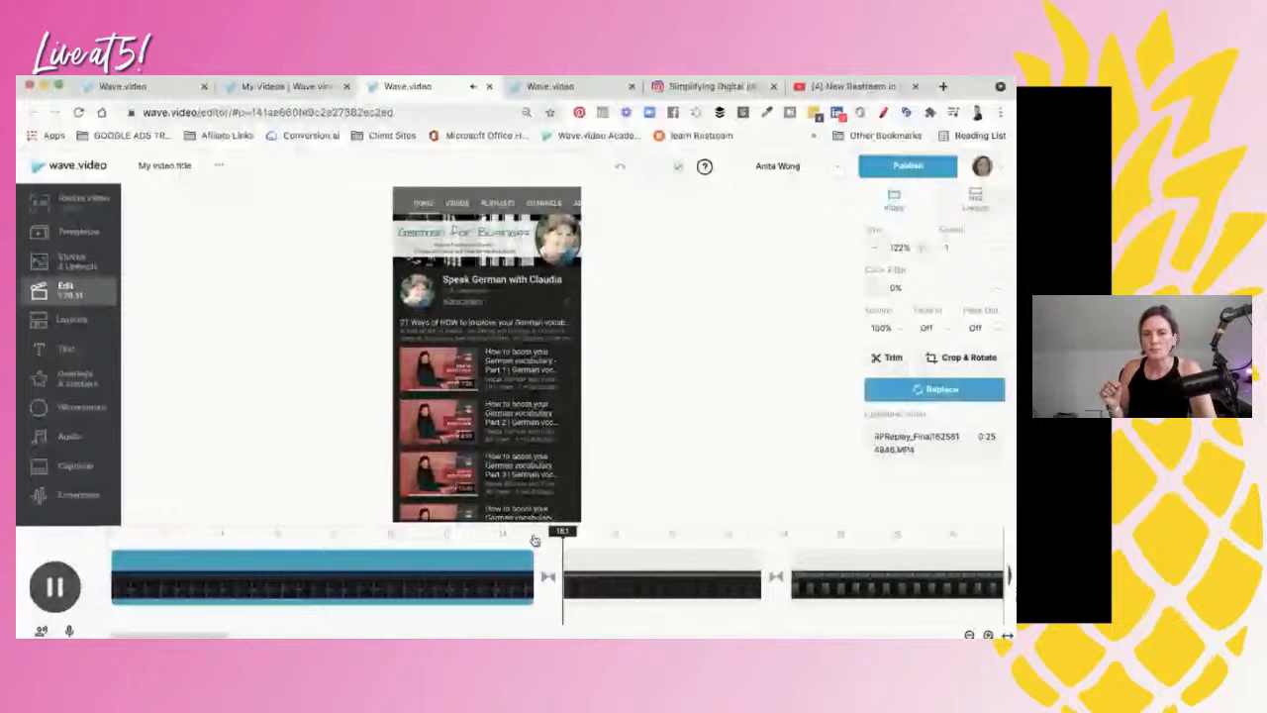
- Play the following clips and delete the split-off section just before the Flowers Within Meditations footage
{"action": "scroll", "coordinate": [381, 580], "scroll_direction": "right", "scroll_amount": 4}
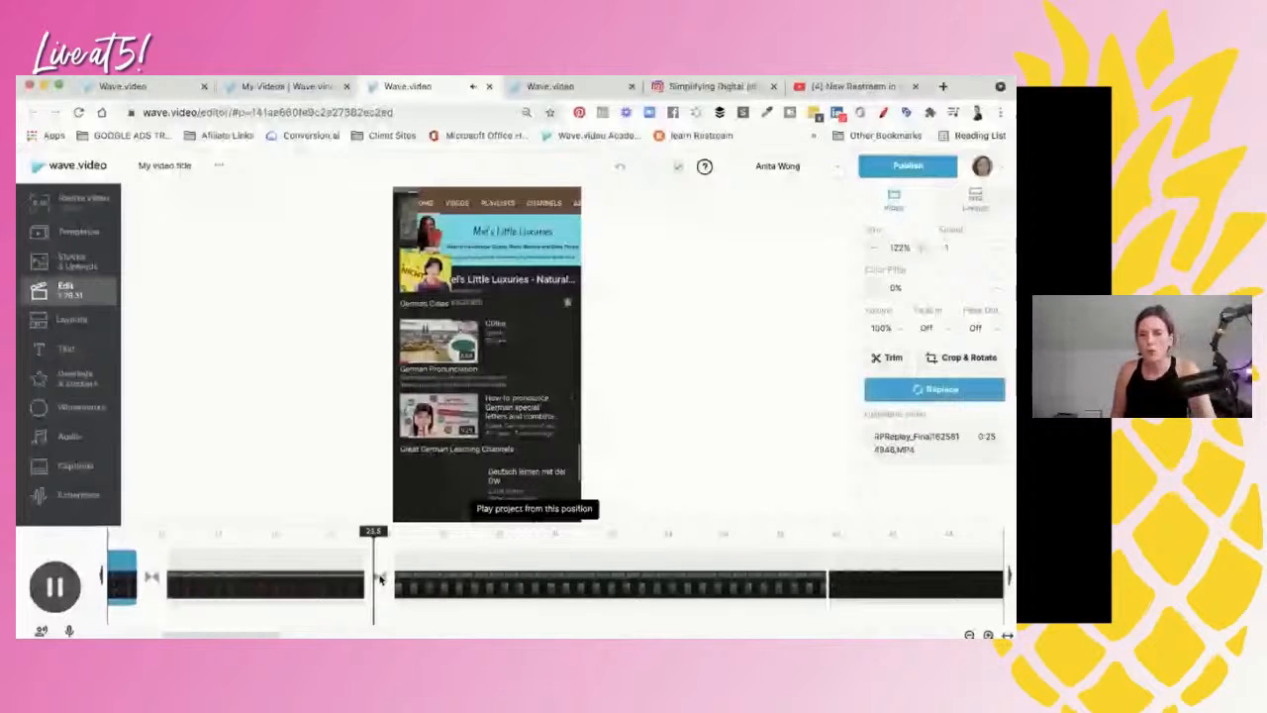
{"action": "left_click", "coordinate": [479, 540]}
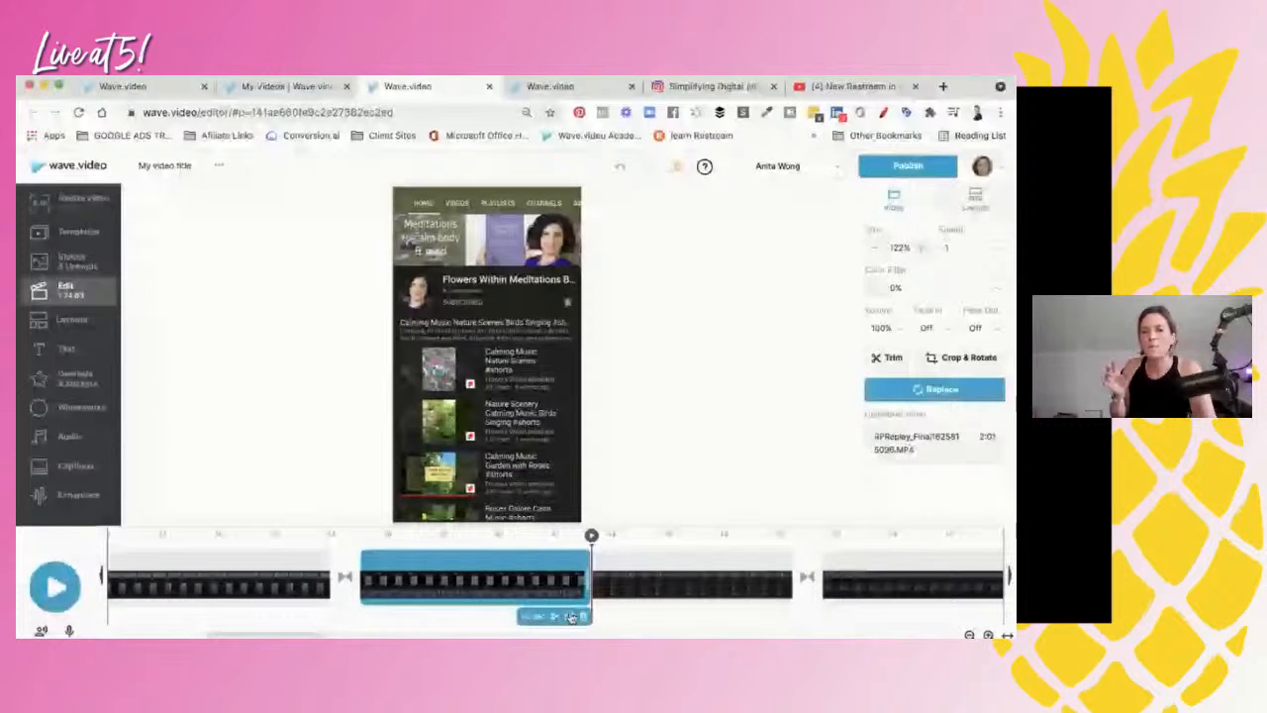
{"action": "left_click", "coordinate": [571, 617]}
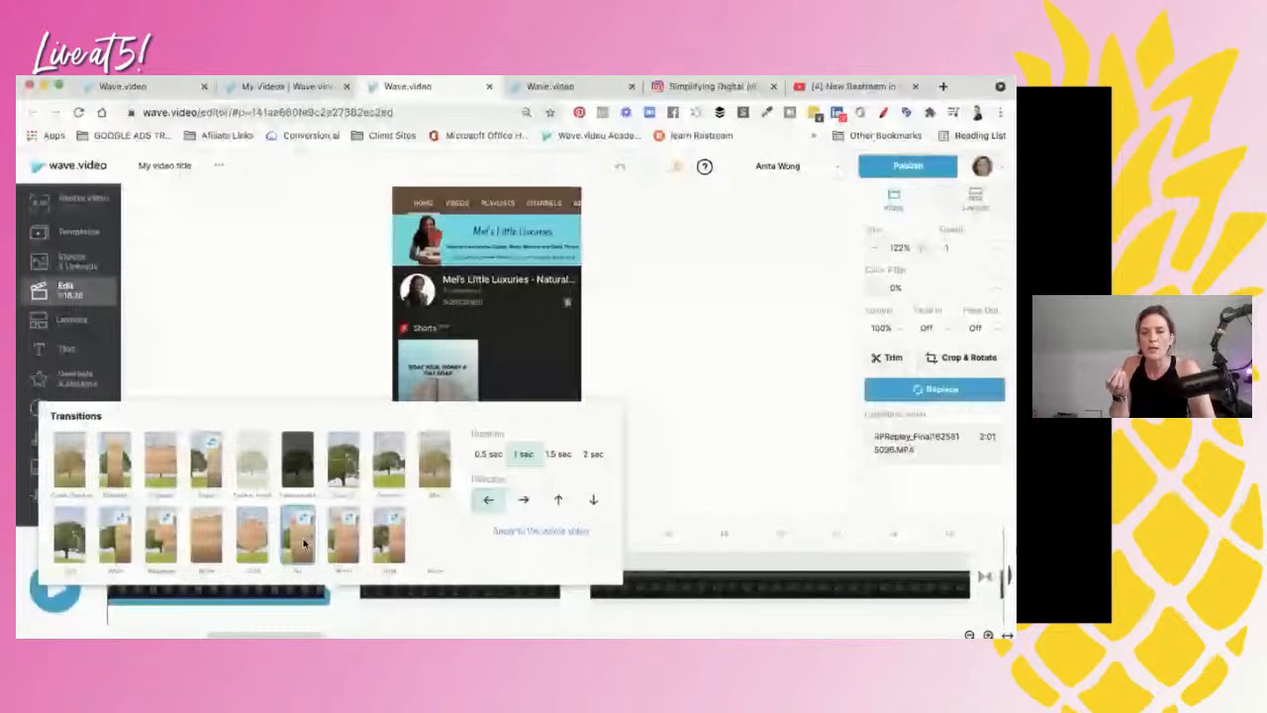
- Set a 1-second leftward transition between the Mel's Little Luxuries and Flowers Within Meditations clips and play across it
{"action": "left_click", "coordinate": [303, 541]}
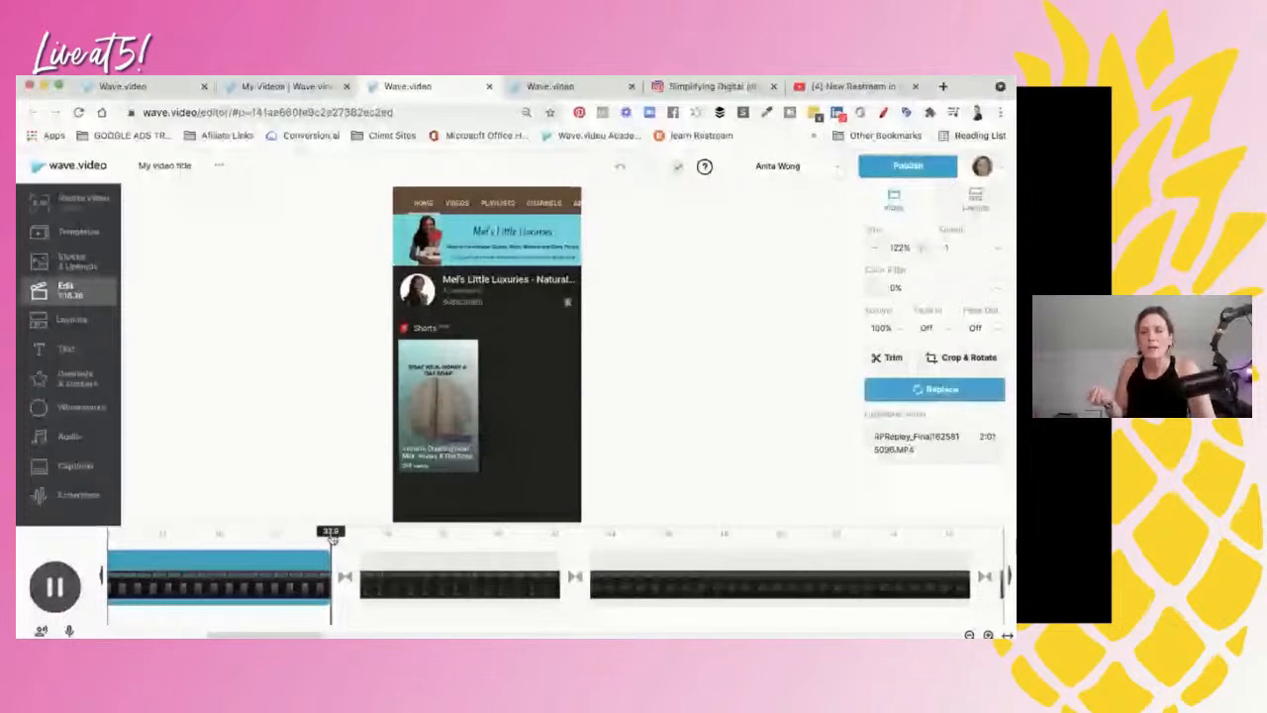
{"action": "left_click", "coordinate": [485, 563]}
{"action": "left_click", "coordinate": [512, 562]}
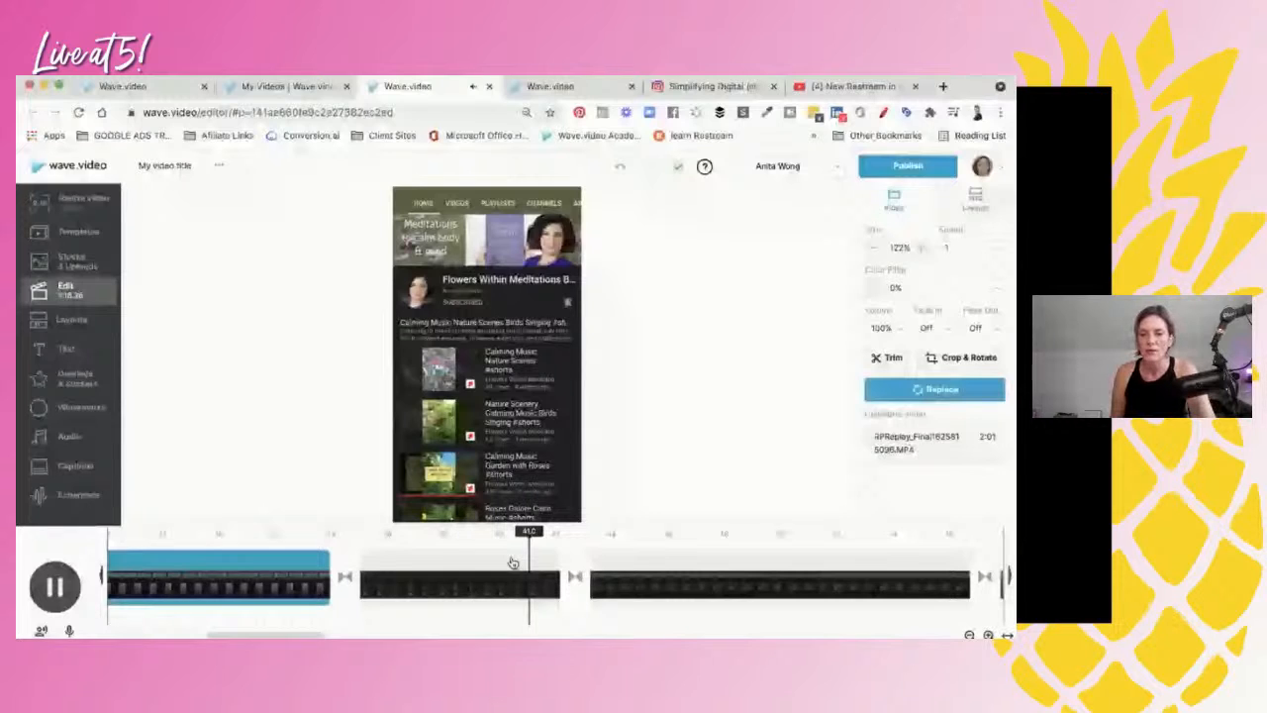
- Shorten the English in 2 Minutes clip from its end to about 12 seconds
{"action": "left_click", "coordinate": [513, 562]}
{"action": "left_click_drag", "start_coordinate": [530, 566], "coordinate": [483, 570]}
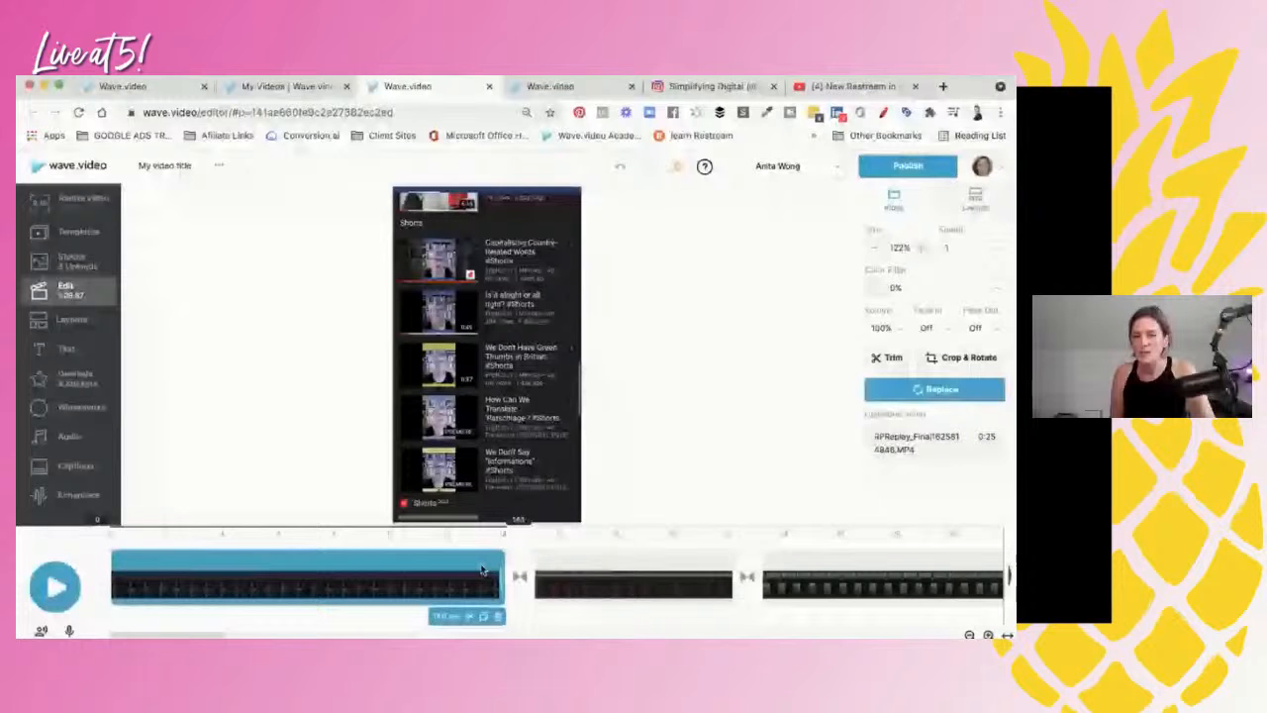
{"action": "left_click_drag", "start_coordinate": [483, 569], "coordinate": [427, 569]}
- Shorten the Mel's Little Luxuries clip from its end to about 9 seconds and check the clips after it
{"action": "scroll", "coordinate": [544, 570], "scroll_direction": "right", "scroll_amount": 3}
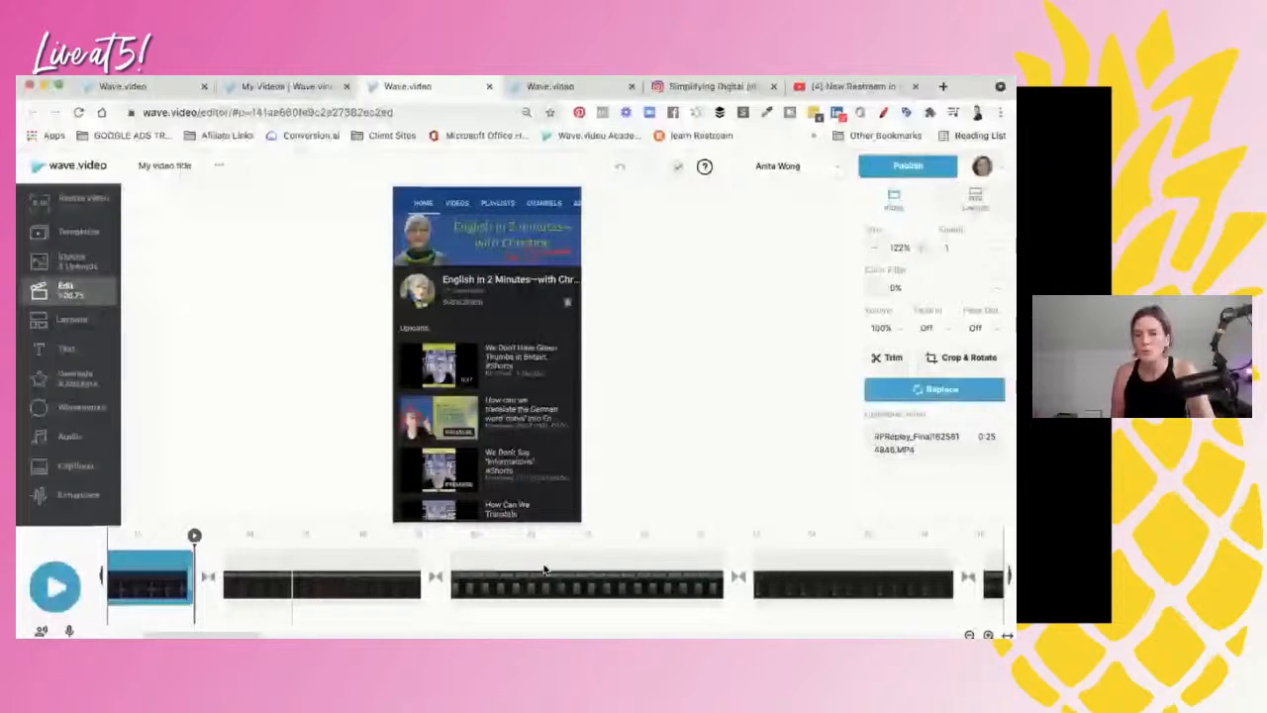
{"action": "scroll", "coordinate": [543, 570], "scroll_direction": "right", "scroll_amount": 1}
{"action": "left_click_drag", "start_coordinate": [669, 567], "coordinate": [645, 566]}
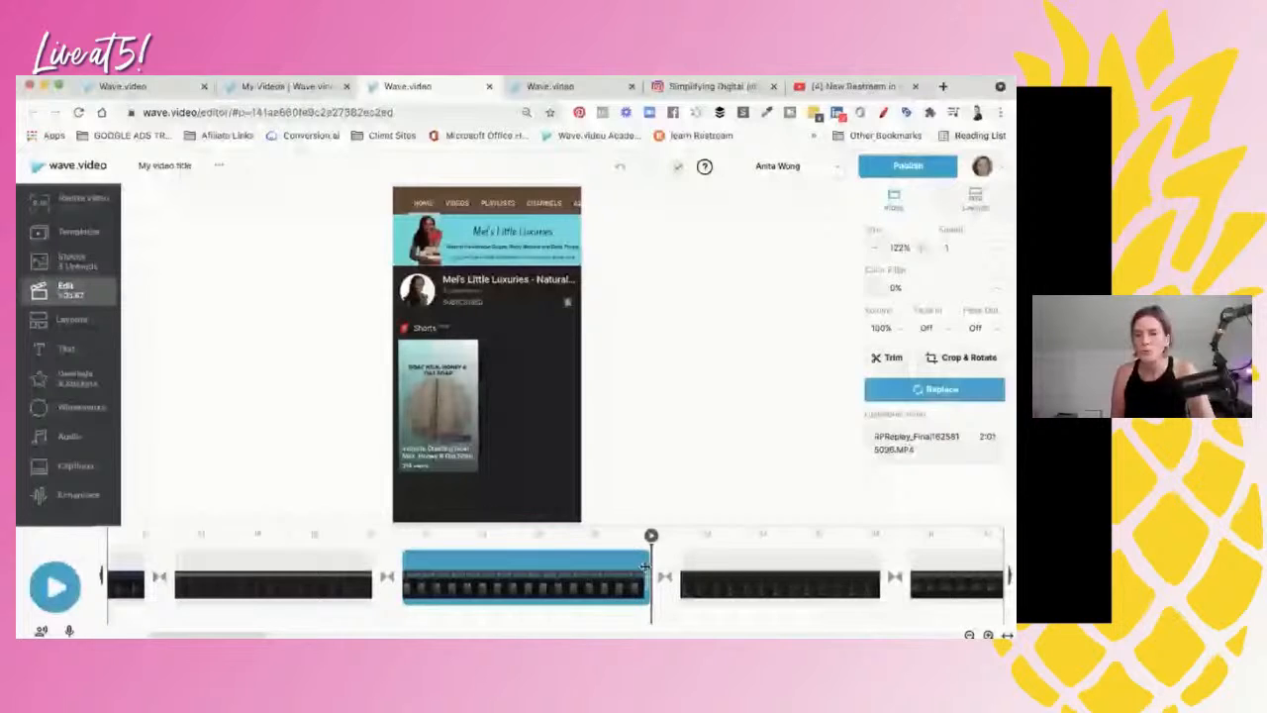
{"action": "left_click", "coordinate": [696, 562]}
{"action": "scroll", "coordinate": [682, 550], "scroll_direction": "right", "scroll_amount": 5}
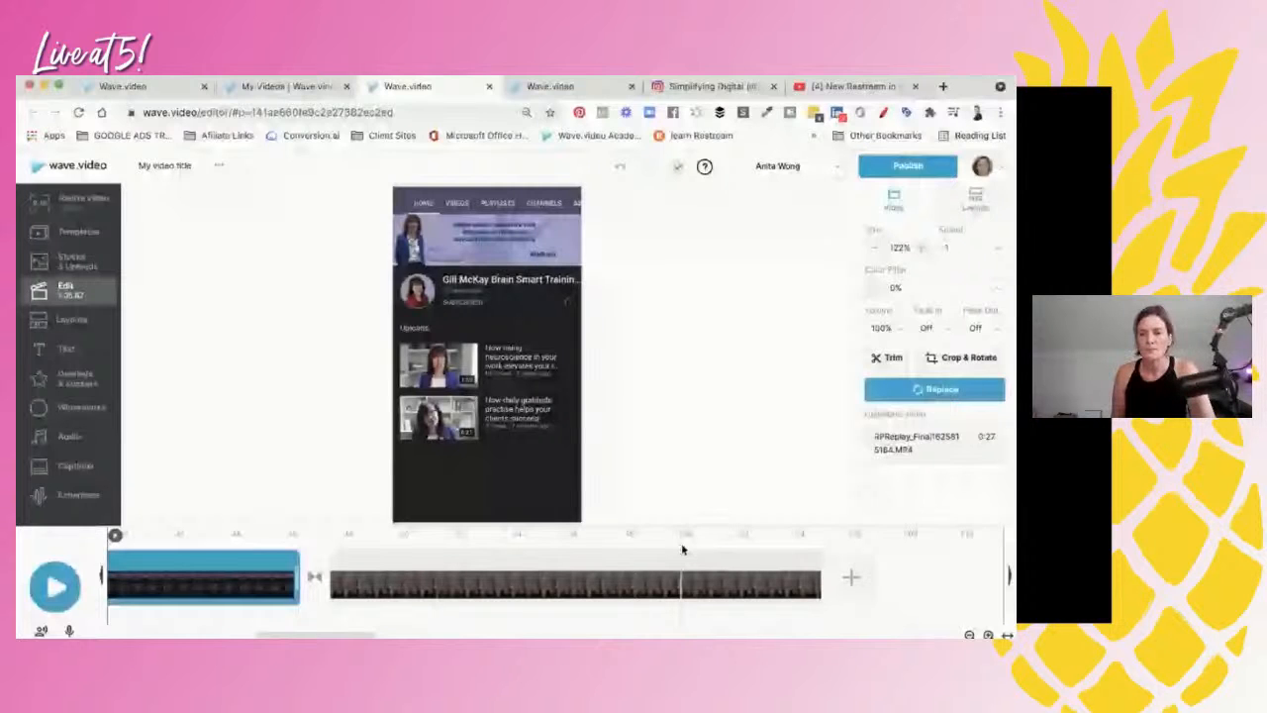
- Cut the closing talking-head clip to about 8 seconds and complete a red end card with the text "Book Your Call With ME"
{"action": "left_click", "coordinate": [345, 537]}
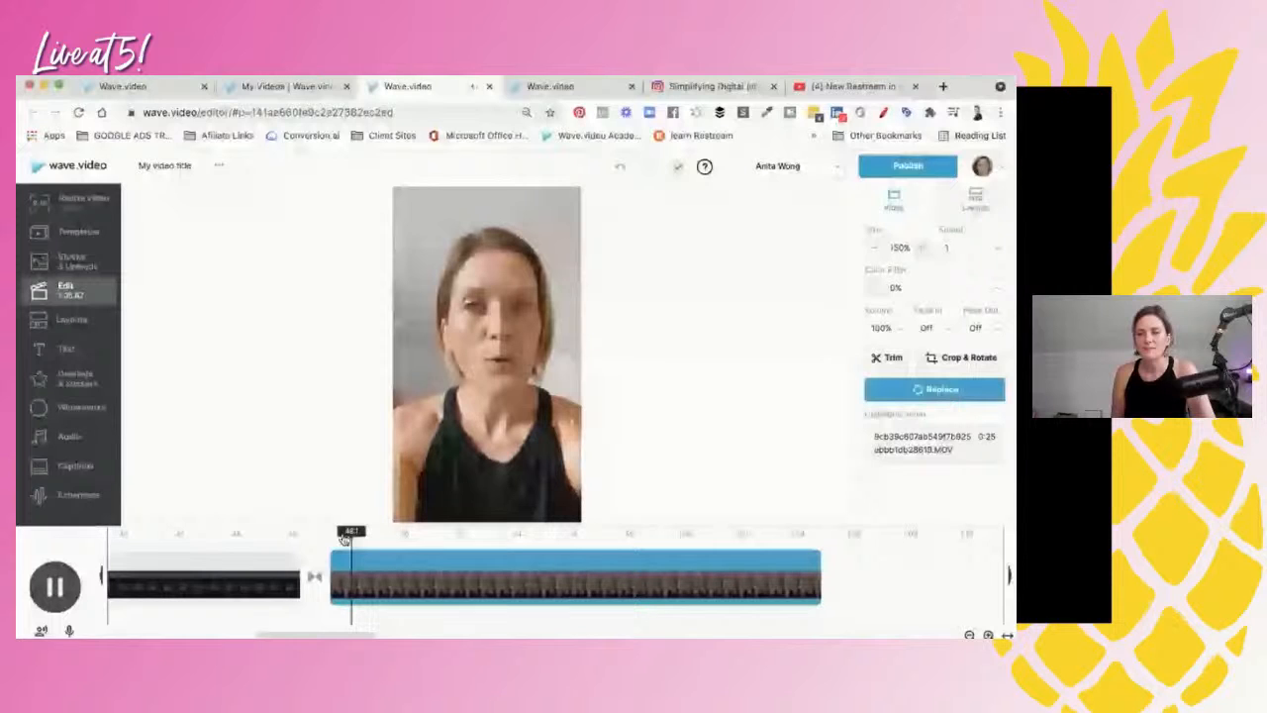
{"action": "left_click_drag", "start_coordinate": [345, 537], "coordinate": [615, 542]}
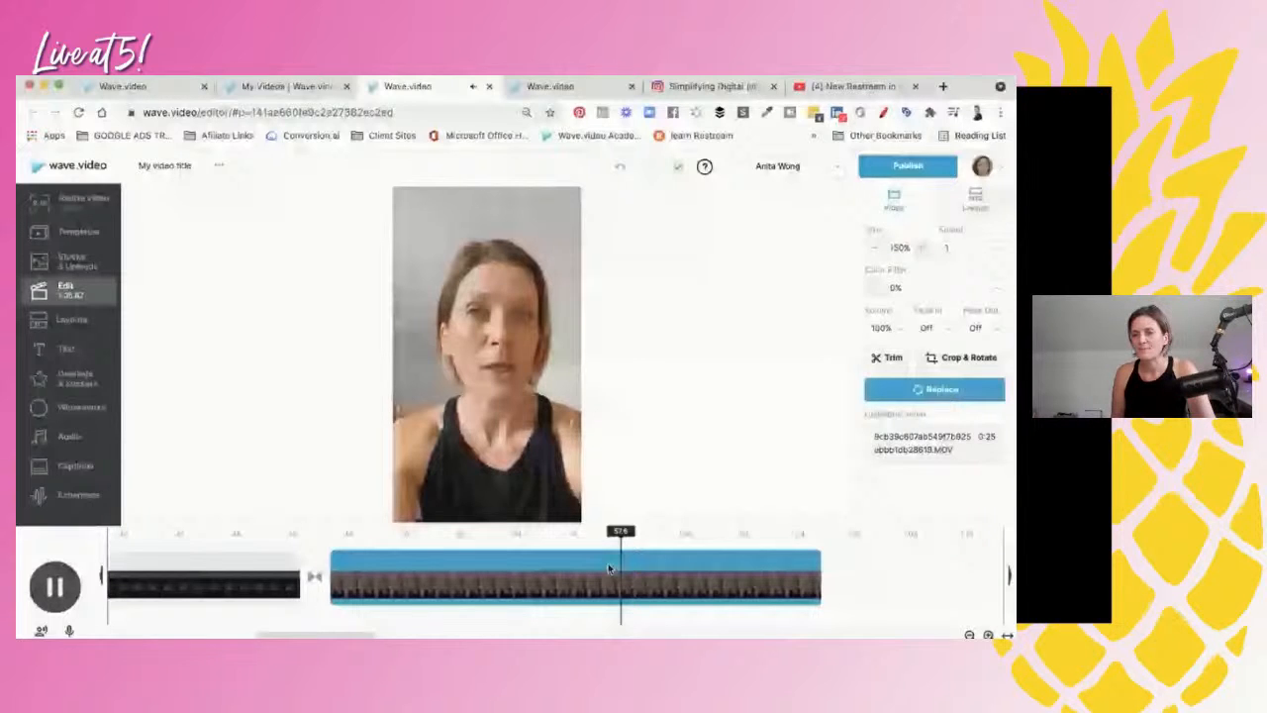
{"action": "left_click", "coordinate": [685, 564]}
{"action": "mouse_move", "coordinate": [684, 610]}
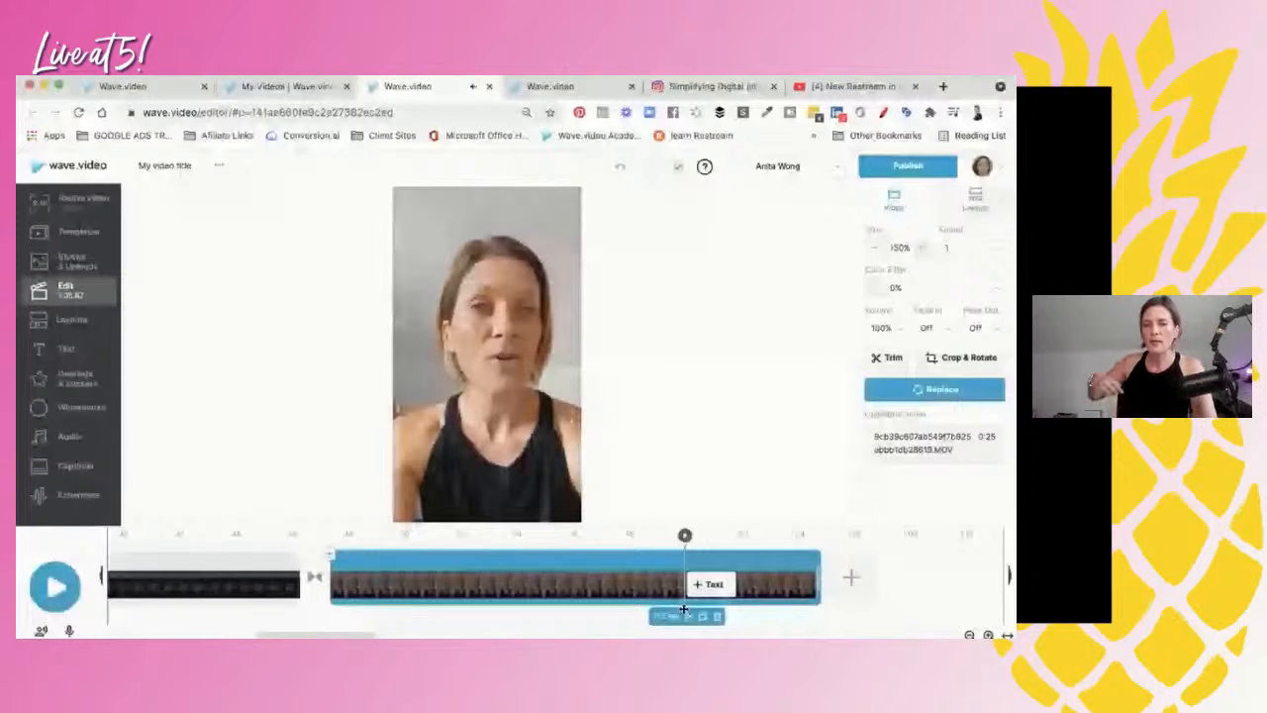
{"action": "left_click", "coordinate": [710, 584]}
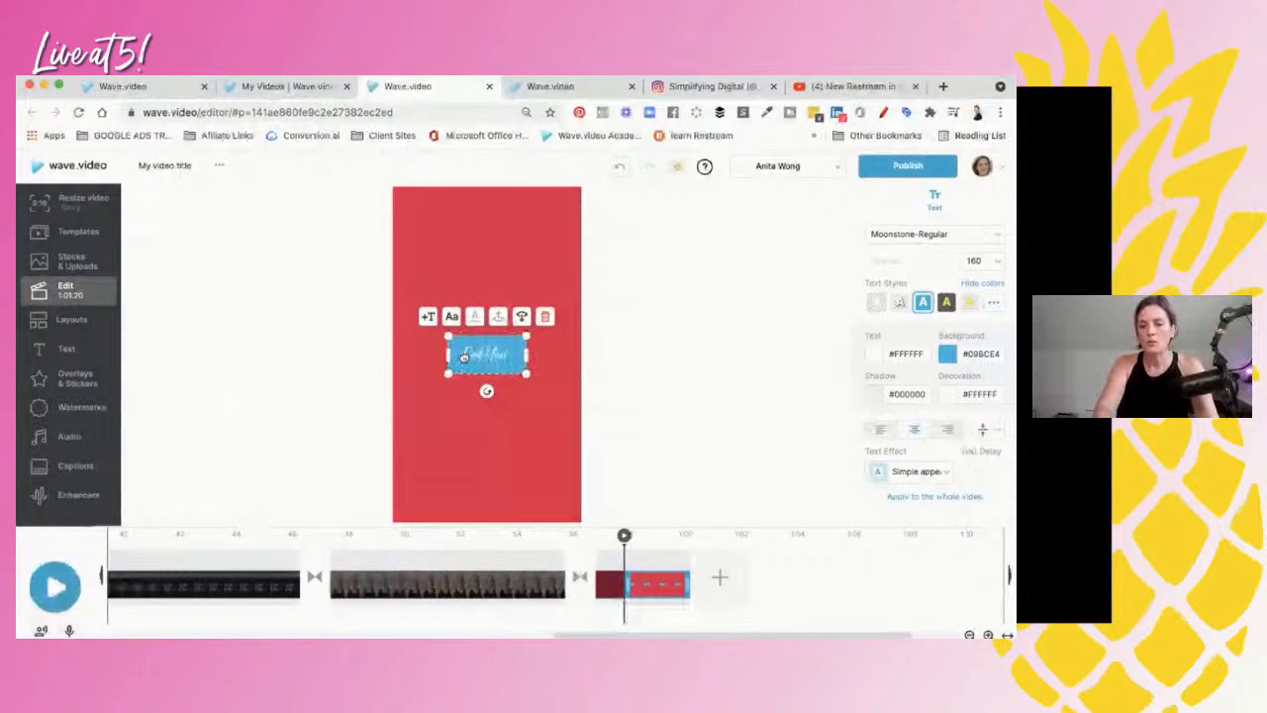
{"action": "type", "text": "all With ME"}
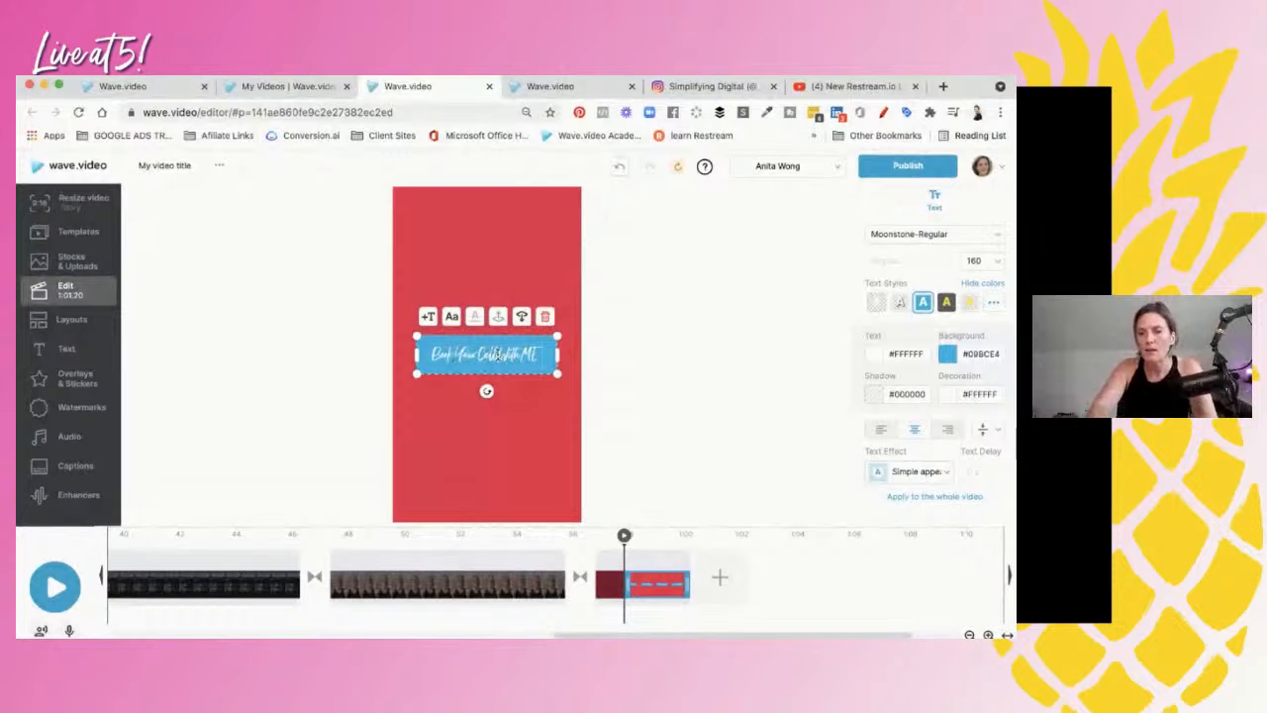
- Format the end card text in uppercase with the Venti CF Black font and the shadow text style
{"action": "left_click_drag", "start_coordinate": [424, 354], "coordinate": [536, 354]}
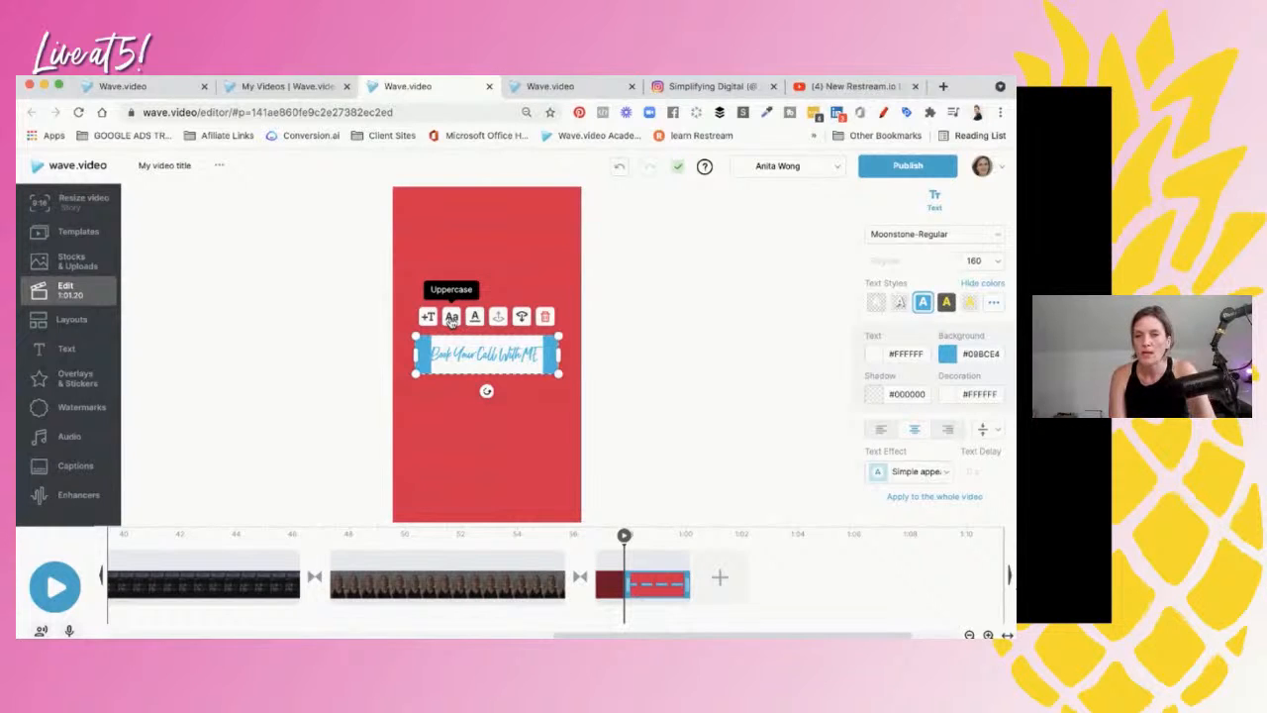
{"action": "left_click", "coordinate": [452, 316]}
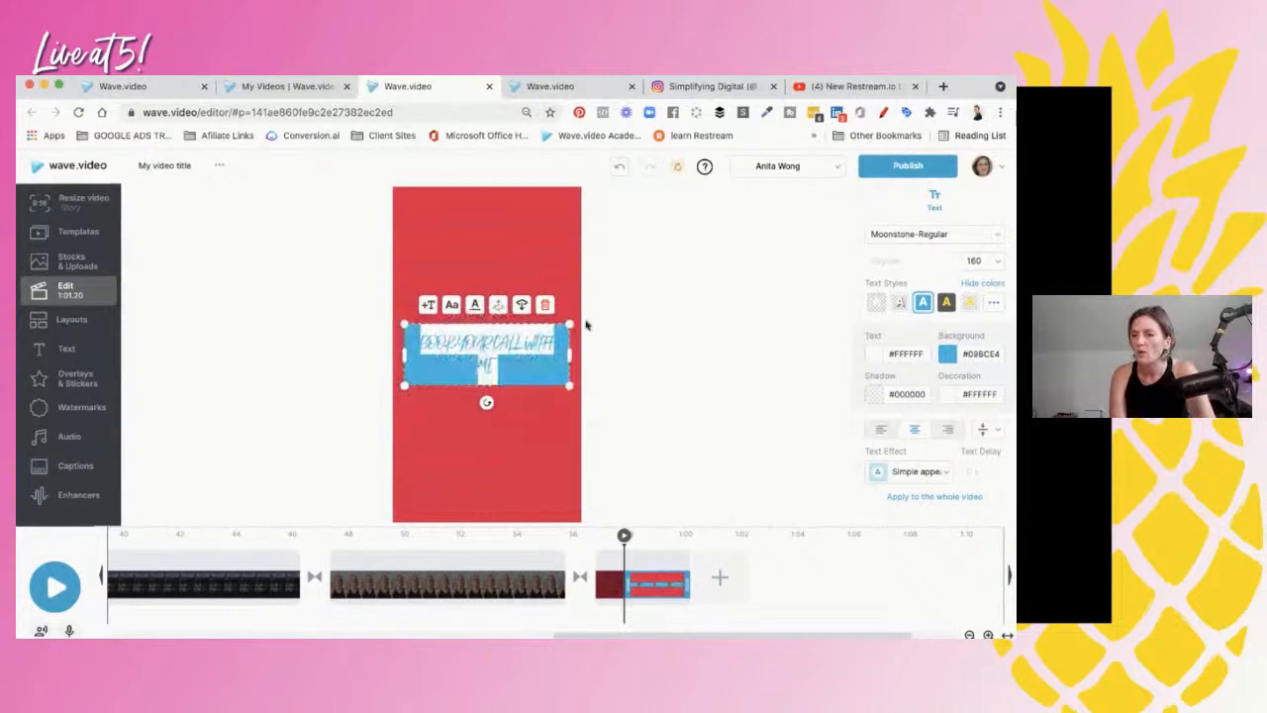
{"action": "left_click", "coordinate": [909, 235]}
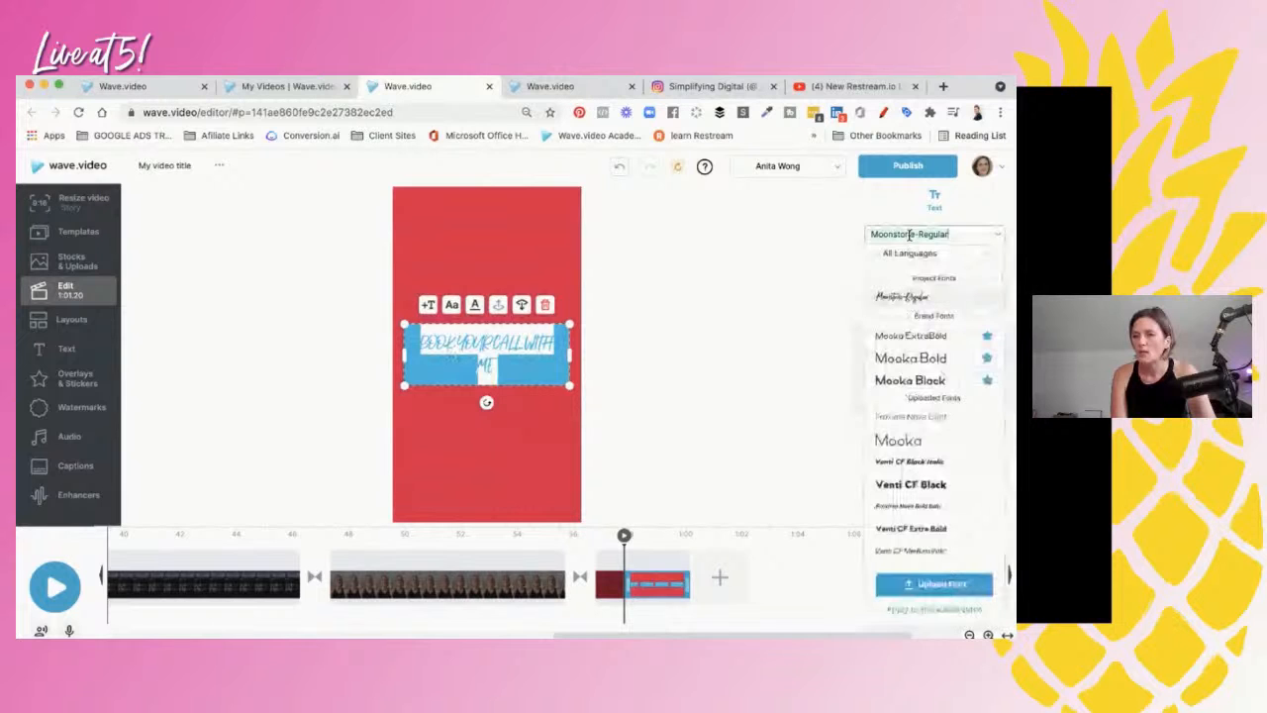
{"action": "scroll", "coordinate": [911, 405], "scroll_direction": "down", "scroll_amount": 1}
{"action": "left_click", "coordinate": [911, 405]}
{"action": "left_click", "coordinate": [858, 254]}
{"action": "left_click", "coordinate": [898, 303]}
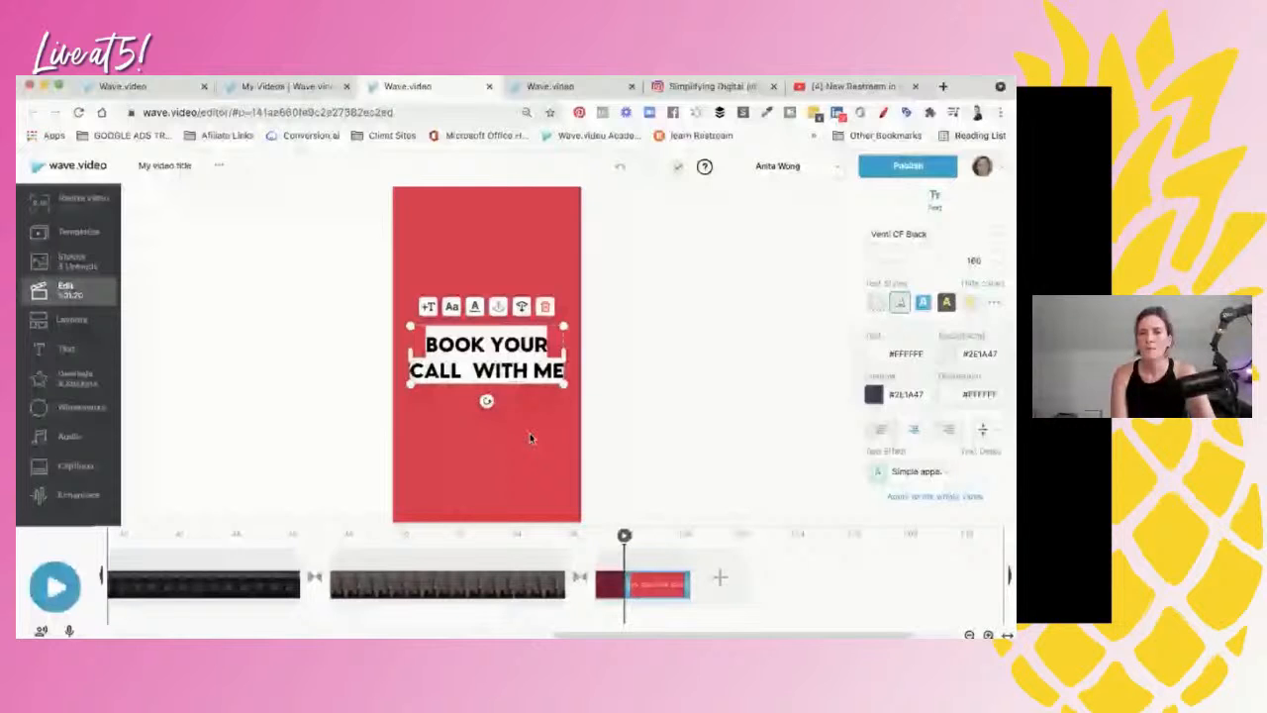
- Play the project from the start and set the volume of the German channel and Mel's Little Luxuries clips to 0%
{"action": "left_click", "coordinate": [54, 587]}
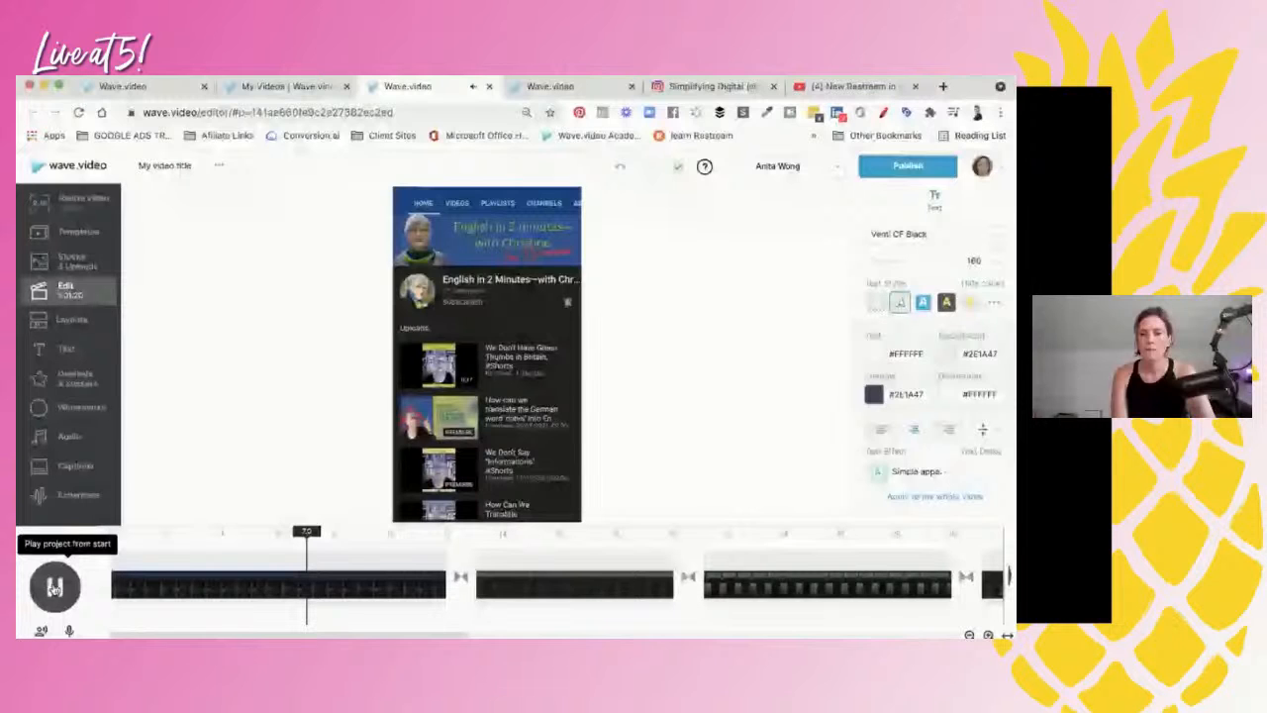
{"action": "left_click", "coordinate": [517, 560]}
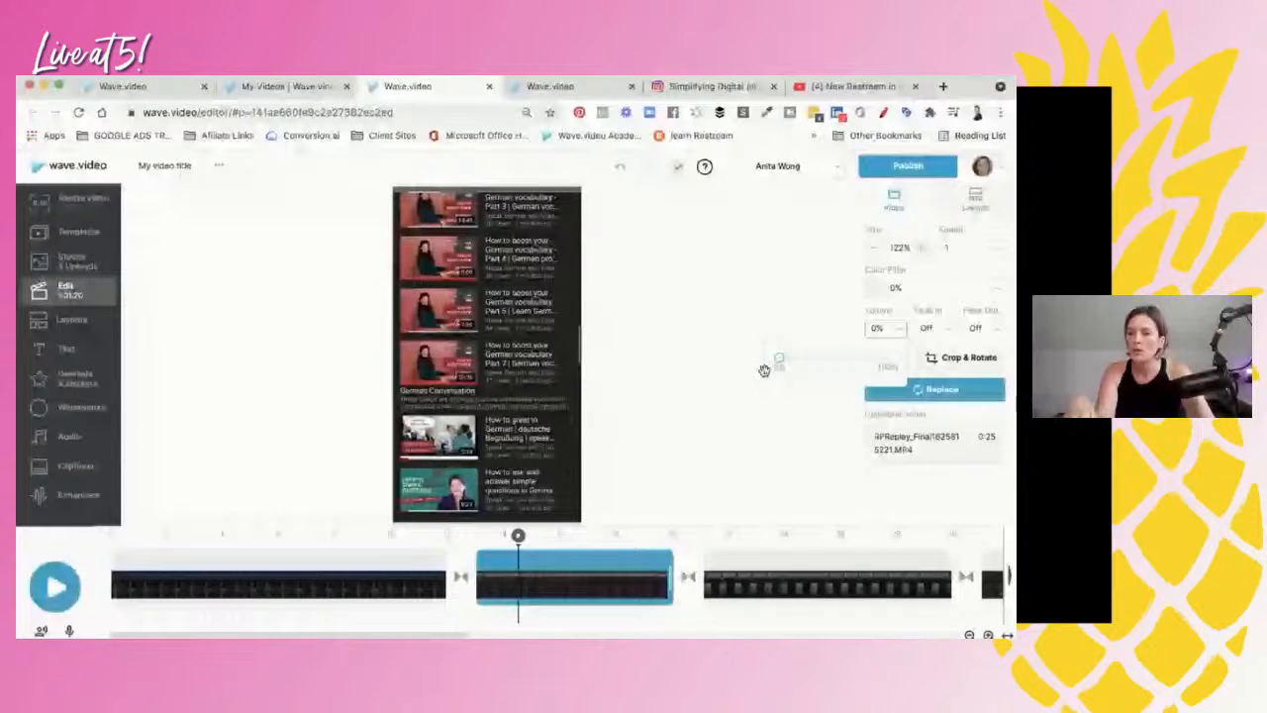
{"action": "left_click", "coordinate": [772, 582]}
{"action": "left_click", "coordinate": [899, 331]}
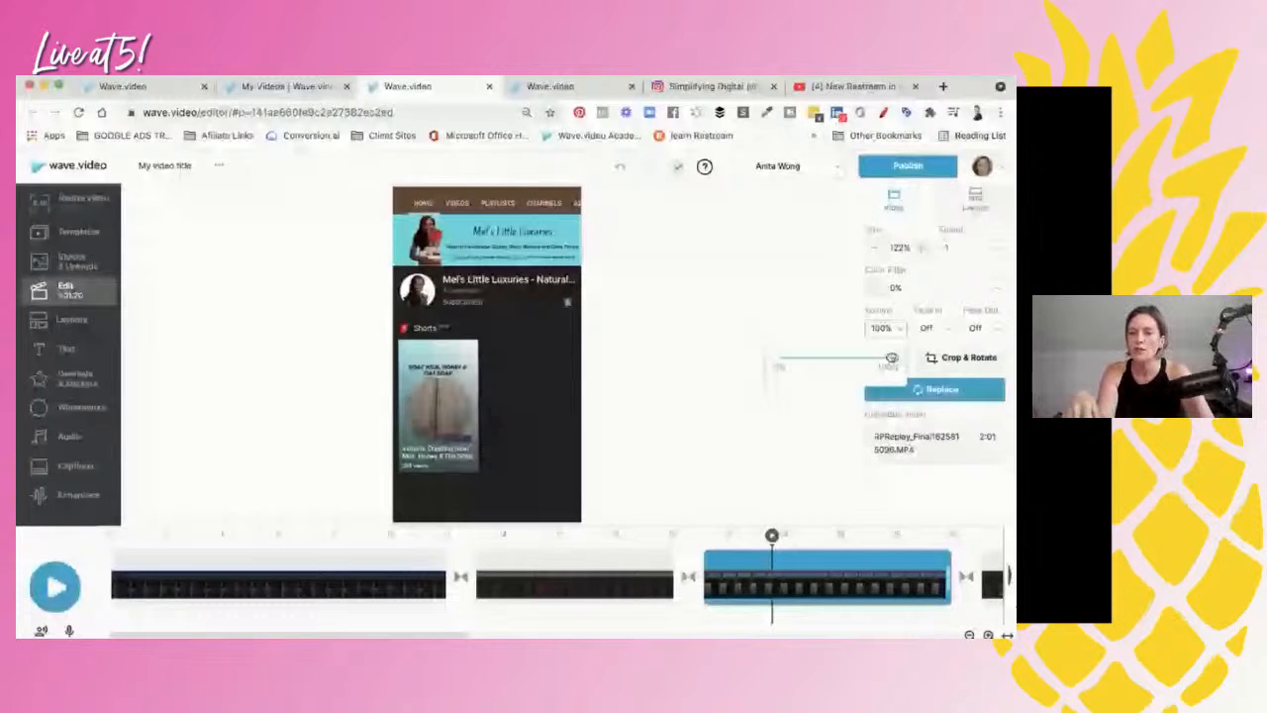
{"action": "left_click_drag", "start_coordinate": [891, 359], "coordinate": [771, 362]}
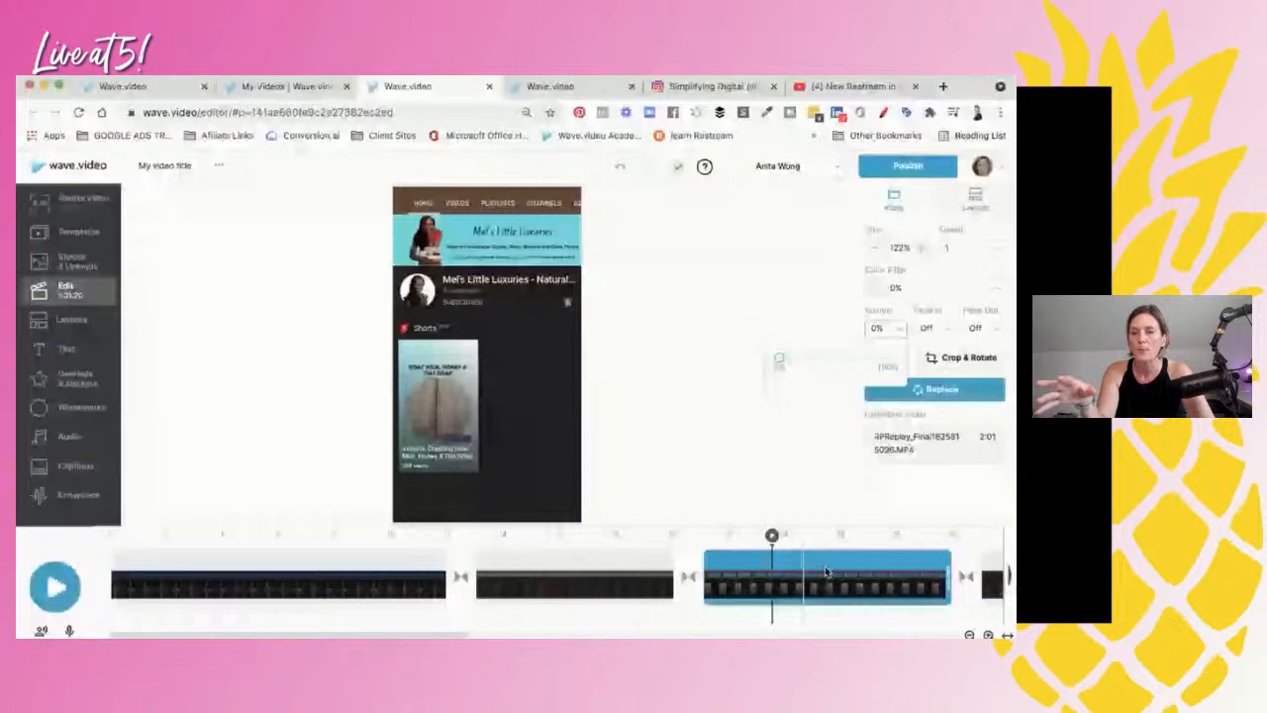
- Set the Brain Smart Training clip's volume to 0% and play the talking-head clip to check its sound
{"action": "scroll", "coordinate": [826, 572], "scroll_direction": "right", "scroll_amount": 7}
{"action": "left_click", "coordinate": [656, 571]}
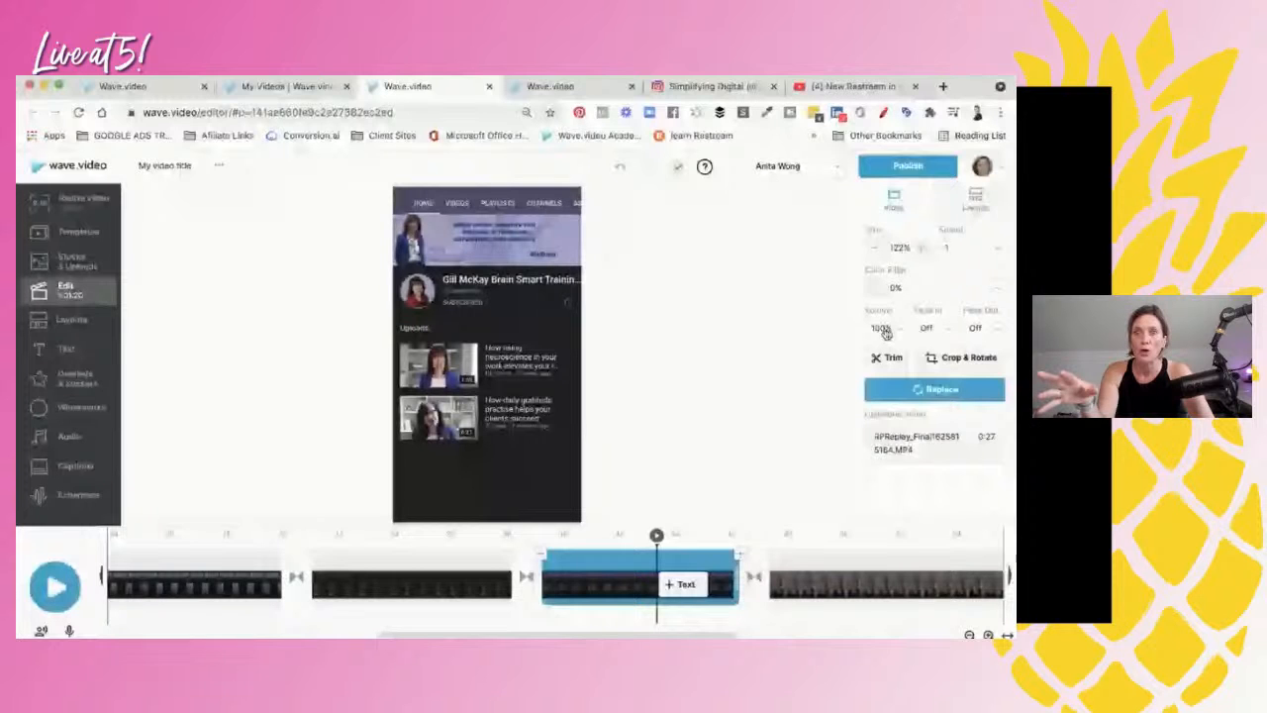
{"action": "left_click", "coordinate": [887, 334]}
{"action": "left_click_drag", "start_coordinate": [888, 357], "coordinate": [779, 358]}
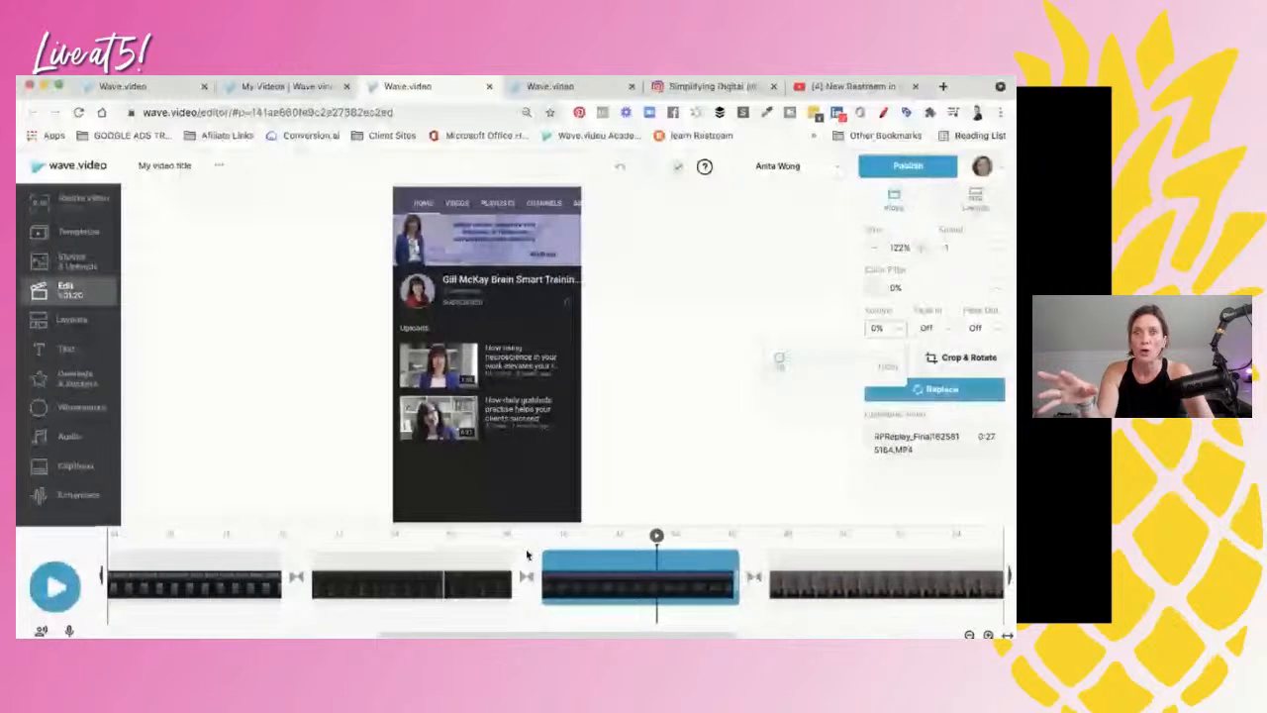
{"action": "left_click", "coordinate": [777, 569]}
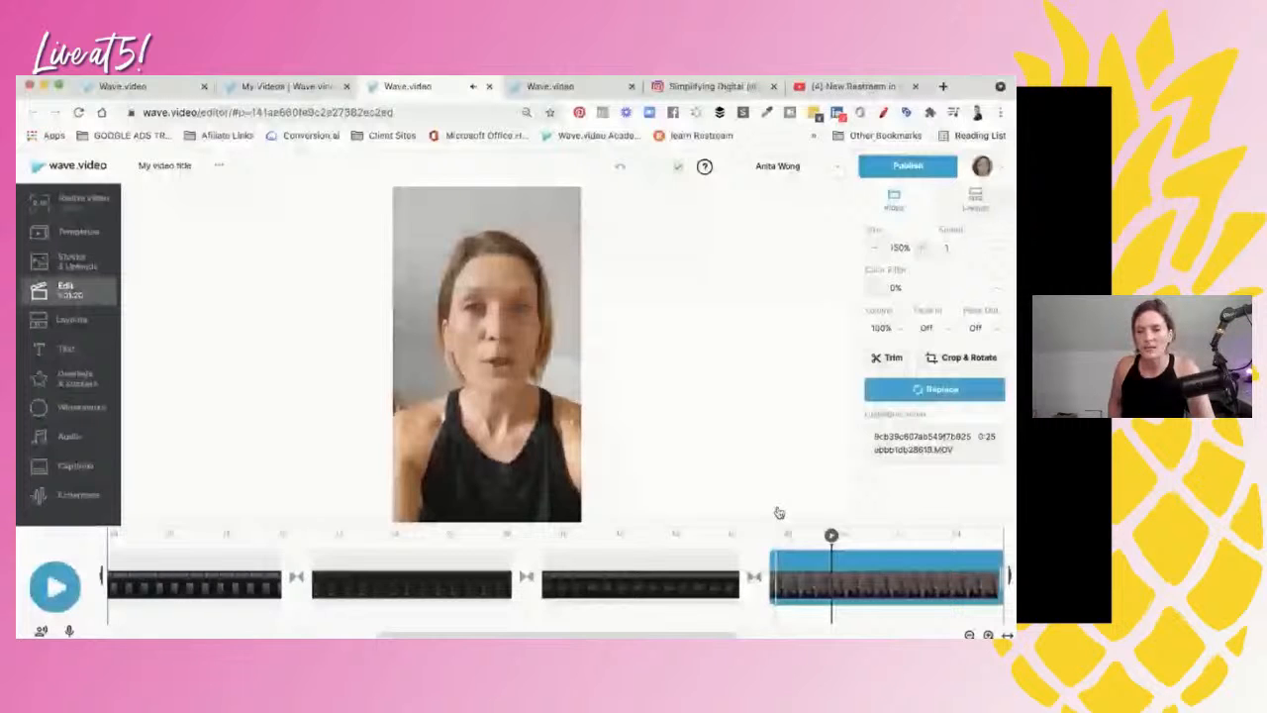
- Add the music track Cousing Mischief under the video and split it at about 47 seconds, where the talking-head clip begins
{"action": "left_click", "coordinate": [476, 561]}
{"action": "scroll", "coordinate": [476, 560], "scroll_direction": "left", "scroll_amount": 7}
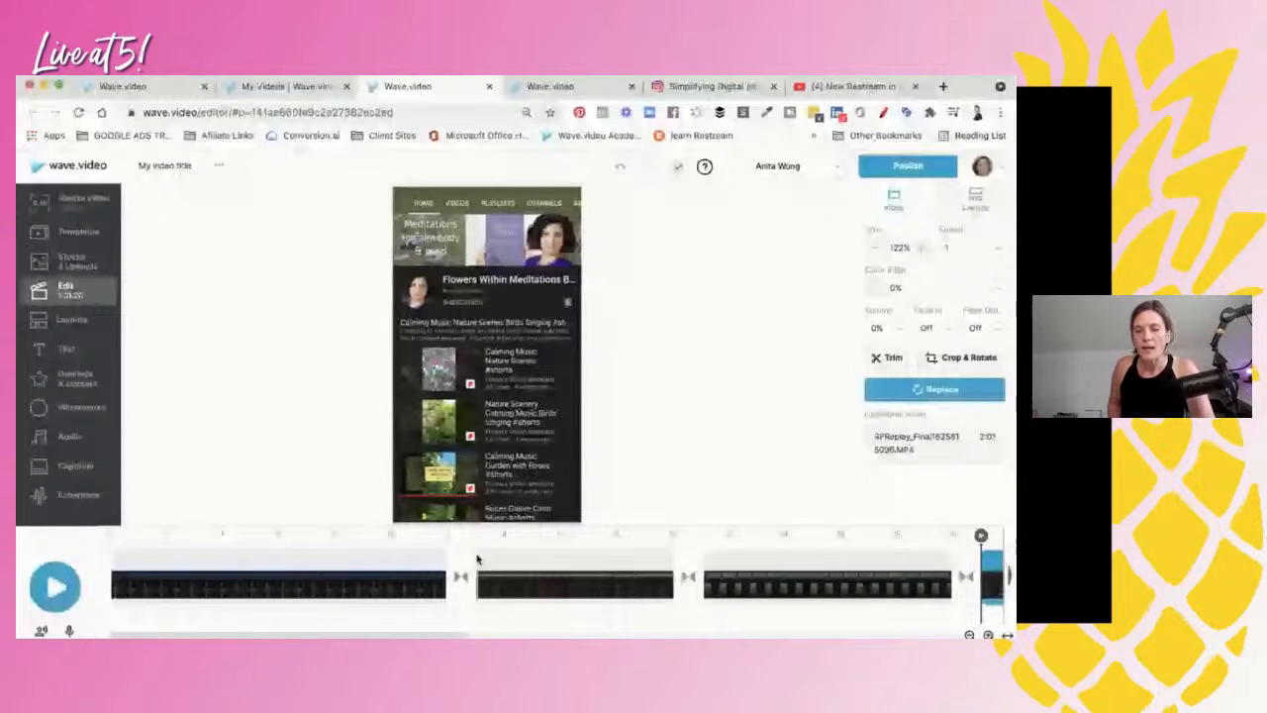
{"action": "left_click", "coordinate": [492, 620]}
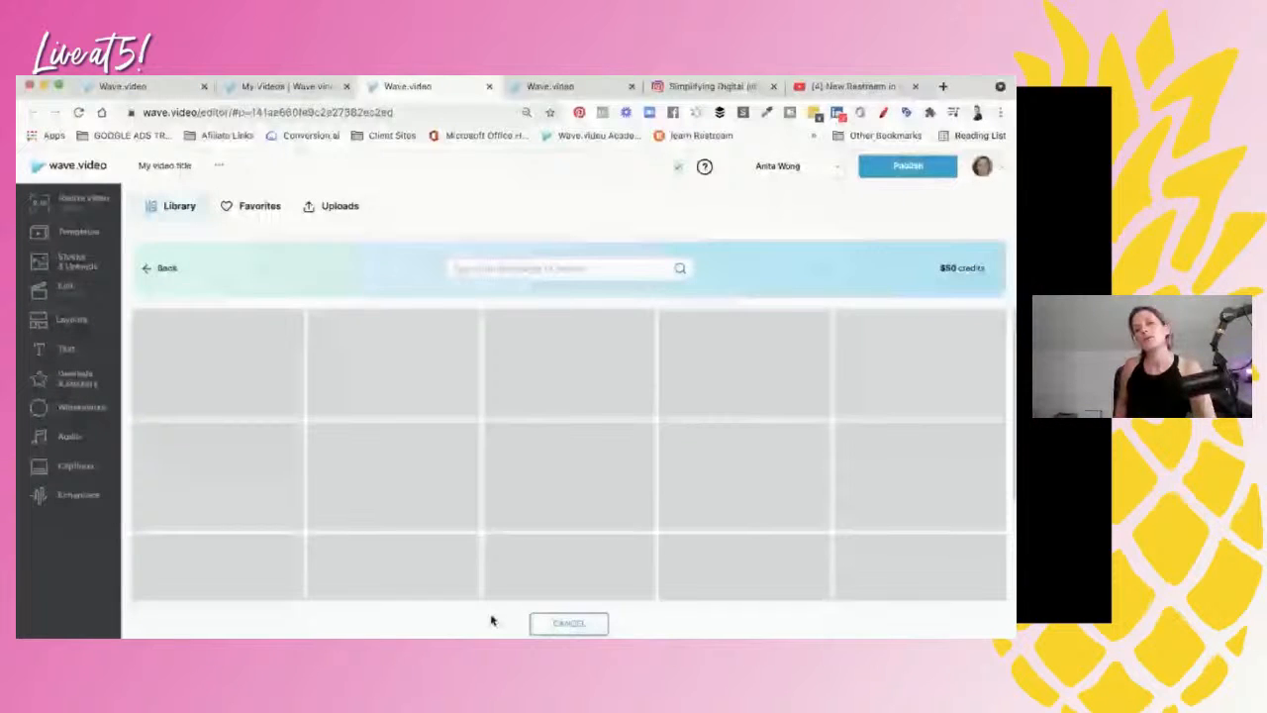
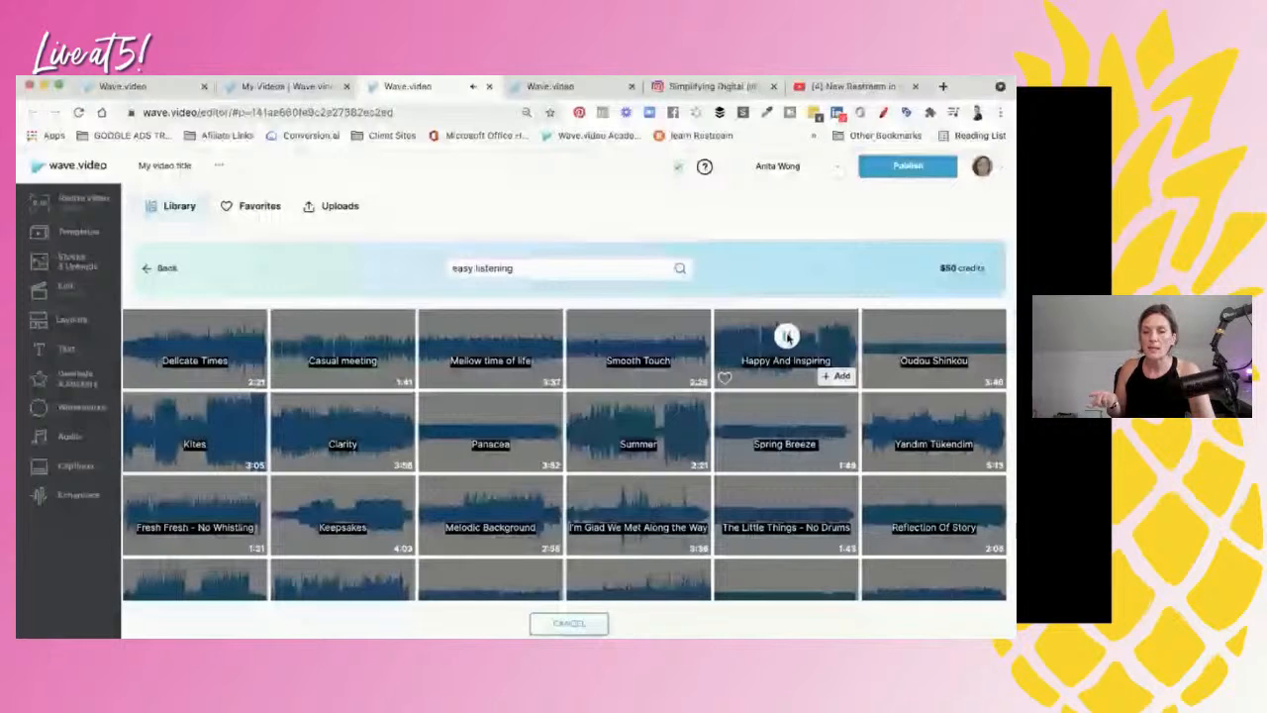
{"action": "left_click", "coordinate": [555, 623]}
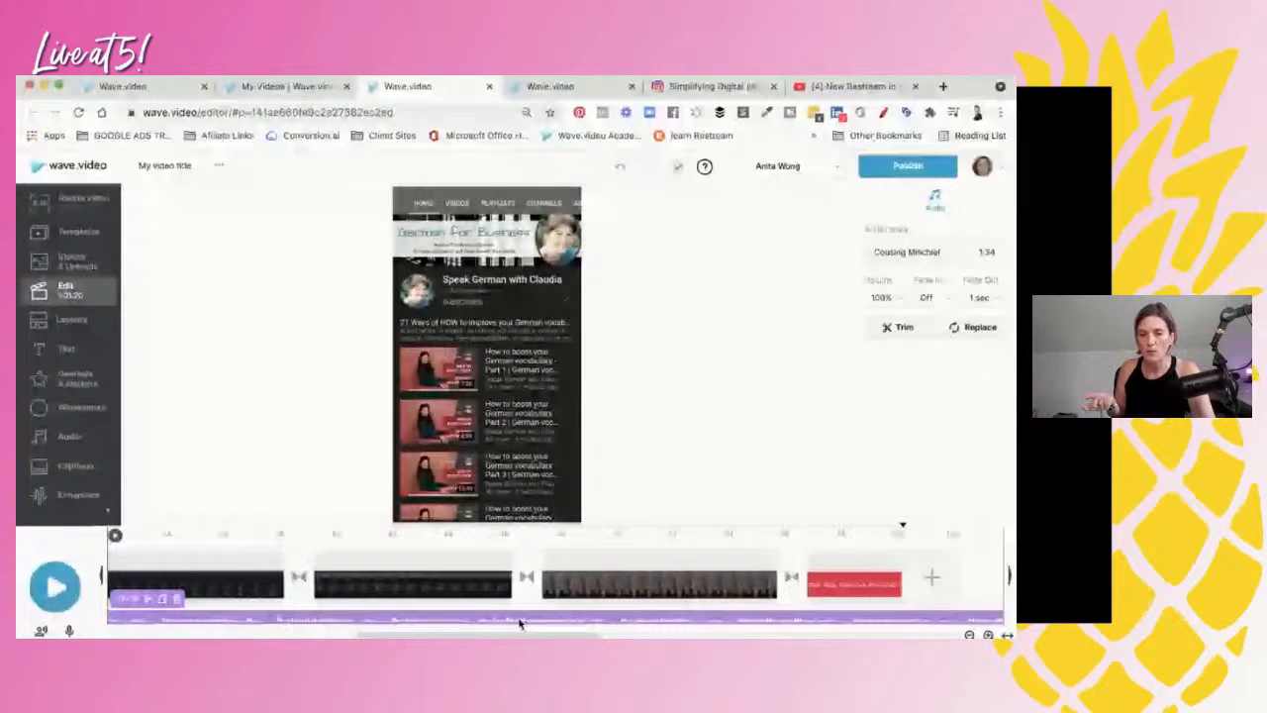
{"action": "left_click", "coordinate": [501, 620]}
{"action": "left_click", "coordinate": [504, 599]}
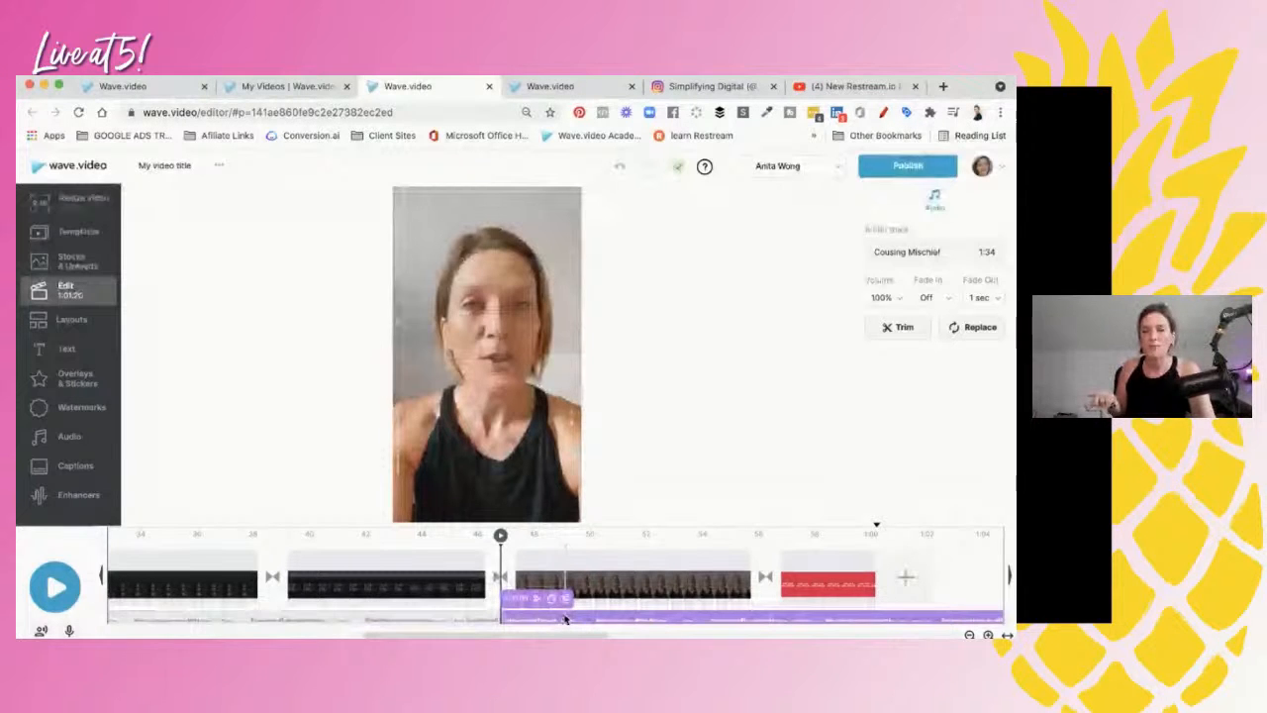
- Delete the music portion after the split and play the German channel clip to check it with the remaining music
{"action": "left_click_drag", "start_coordinate": [567, 635], "coordinate": [390, 634]}
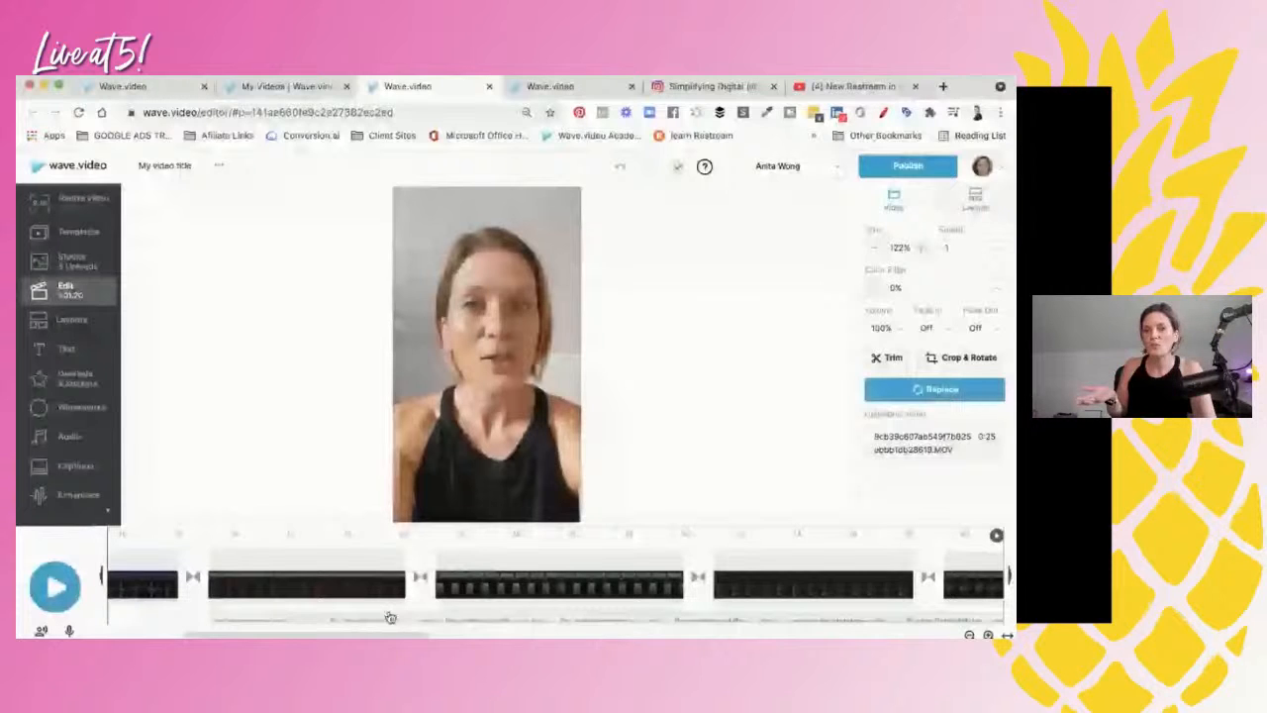
{"action": "left_click", "coordinate": [54, 587]}
{"action": "left_click", "coordinate": [141, 538]}
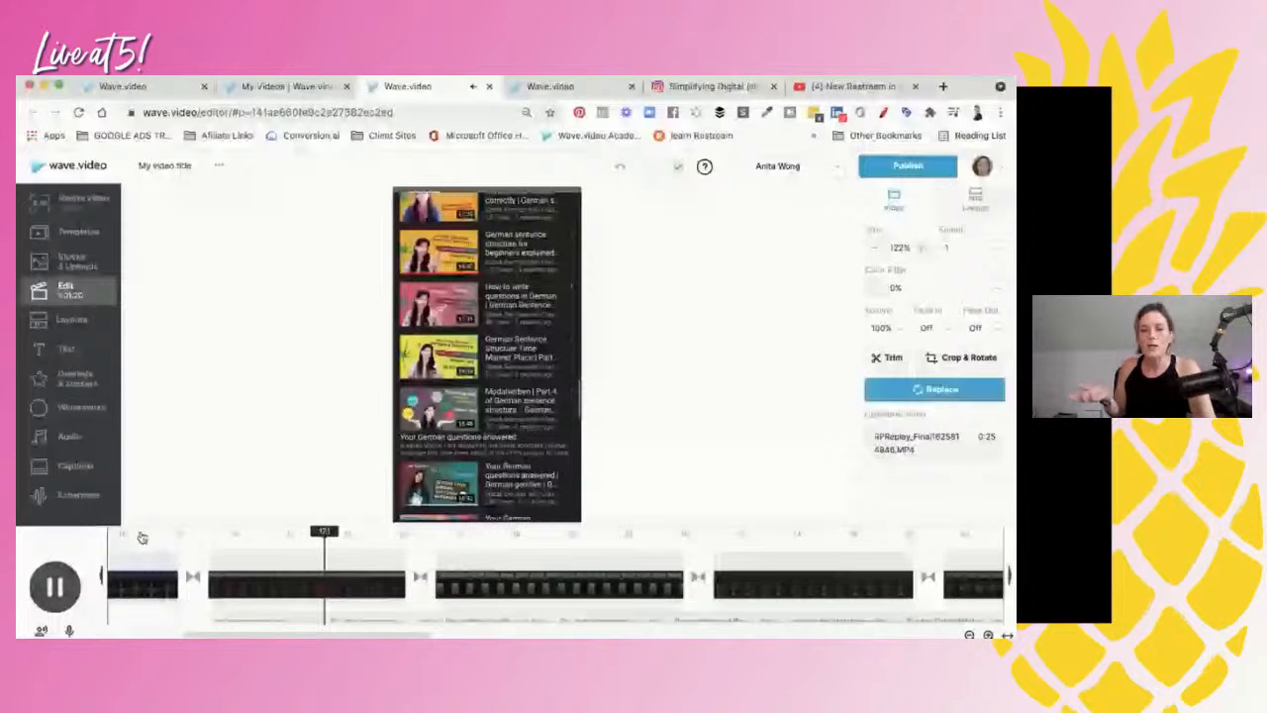
{"action": "left_click", "coordinate": [64, 591]}
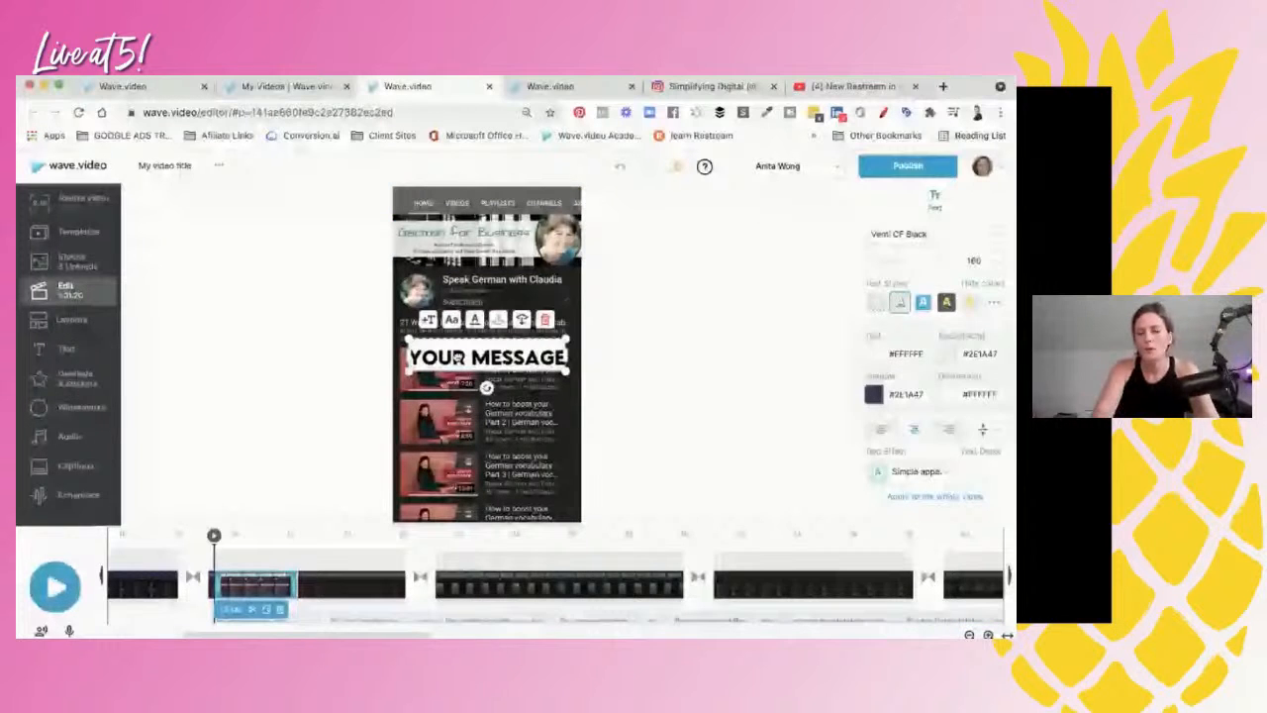
- Caption the German channel clip EXAMPLE NO 2 on a red background and adjust the position of the first clip's EXAMPLE NO 1 caption
{"action": "type", "text": "EXA"}
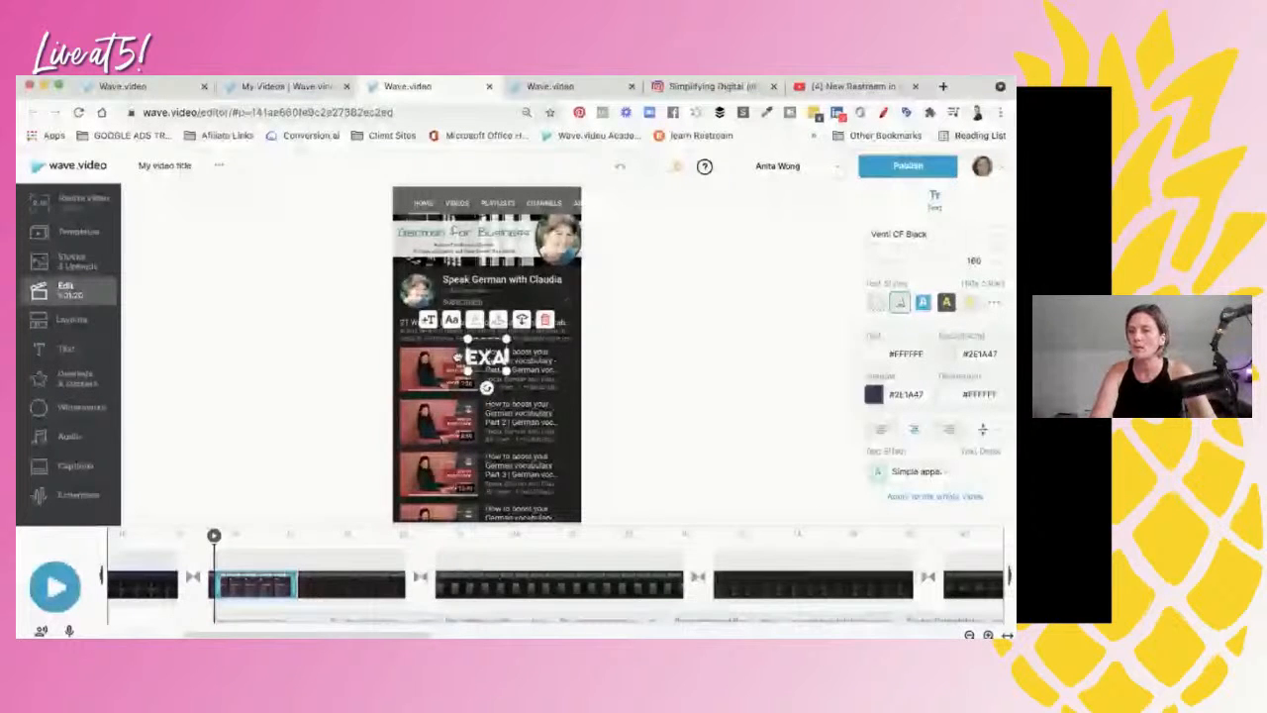
{"action": "type", "text": "MPLE NO 2"}
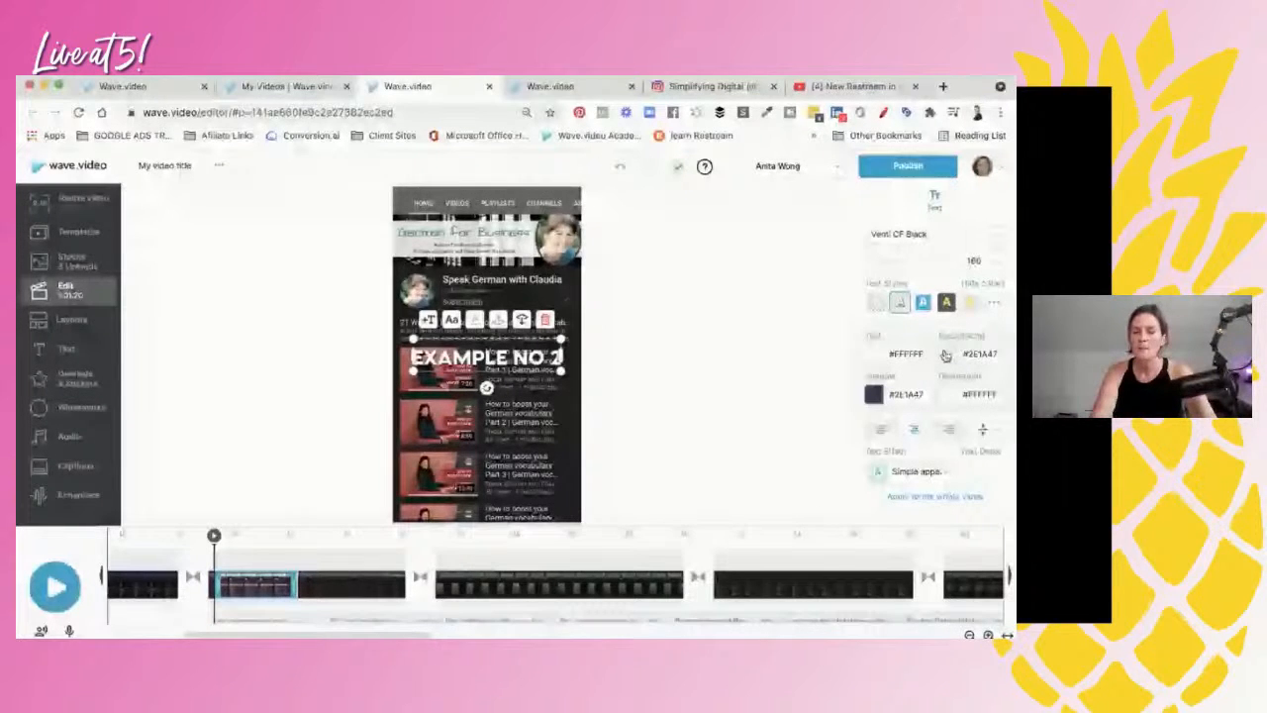
{"action": "left_click", "coordinate": [946, 355]}
{"action": "left_click", "coordinate": [890, 225]}
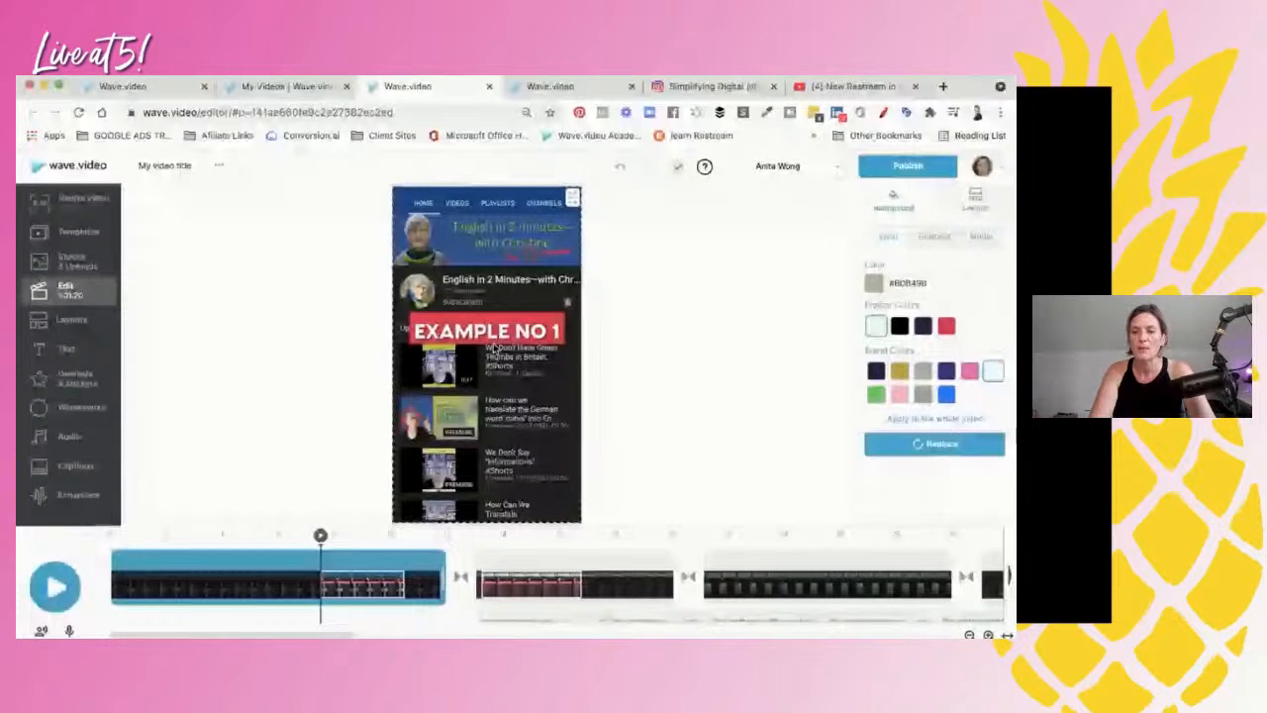
{"action": "left_click_drag", "start_coordinate": [486, 334], "coordinate": [486, 353]}
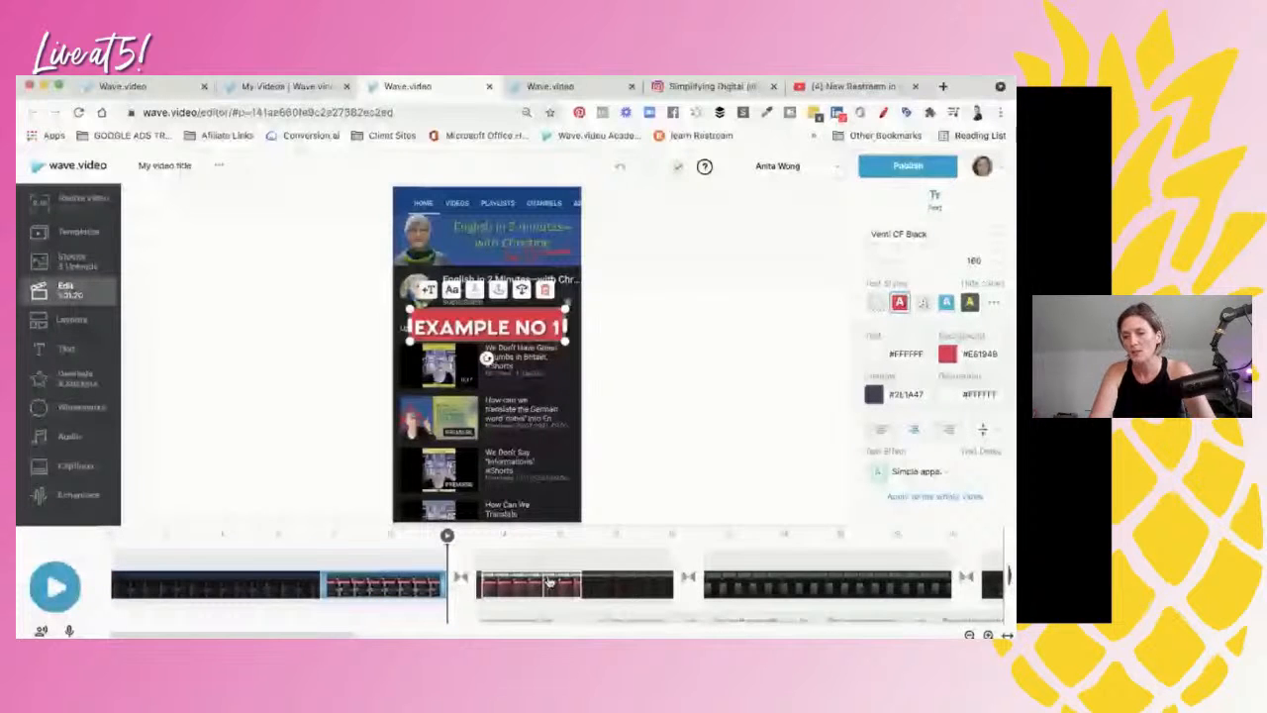
- Add the caption EXAMPLE NO 3 to the beginning of the Mel's Little Luxuries clip
{"action": "left_click", "coordinate": [714, 584]}
{"action": "left_click", "coordinate": [739, 583]}
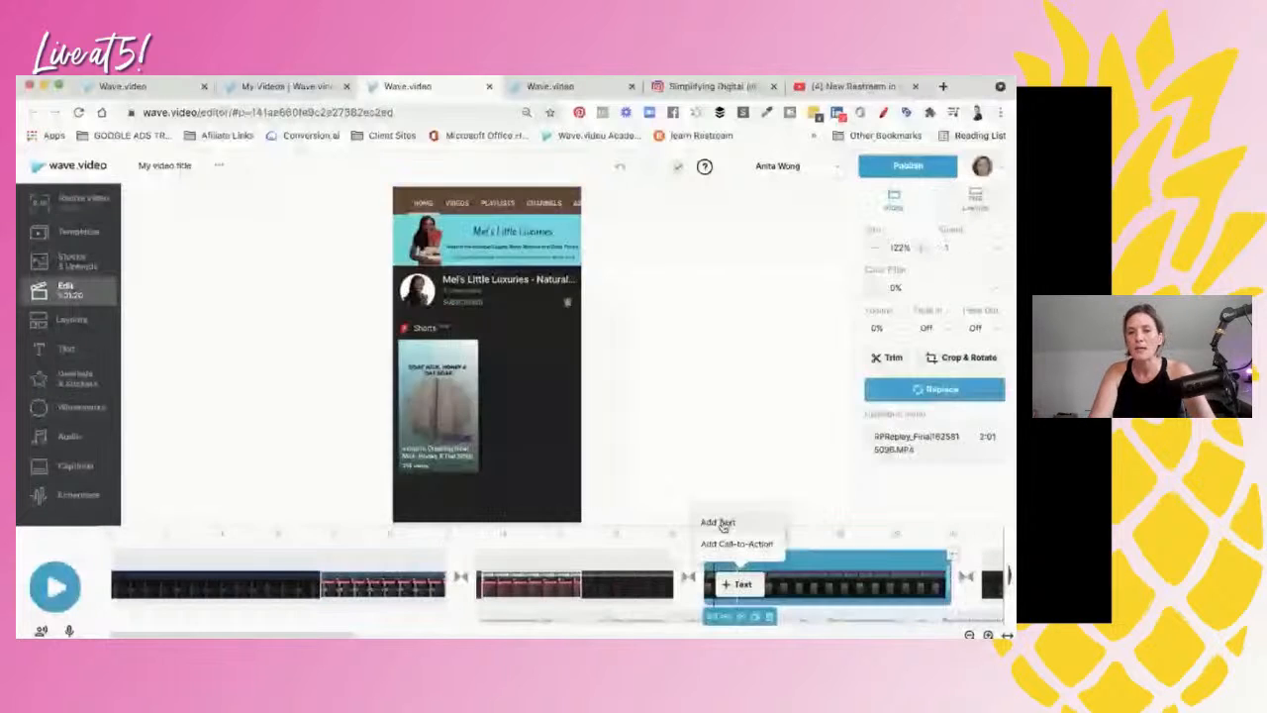
{"action": "left_click", "coordinate": [723, 524]}
{"action": "double_click", "coordinate": [457, 335]}
{"action": "type", "text": "EX"}
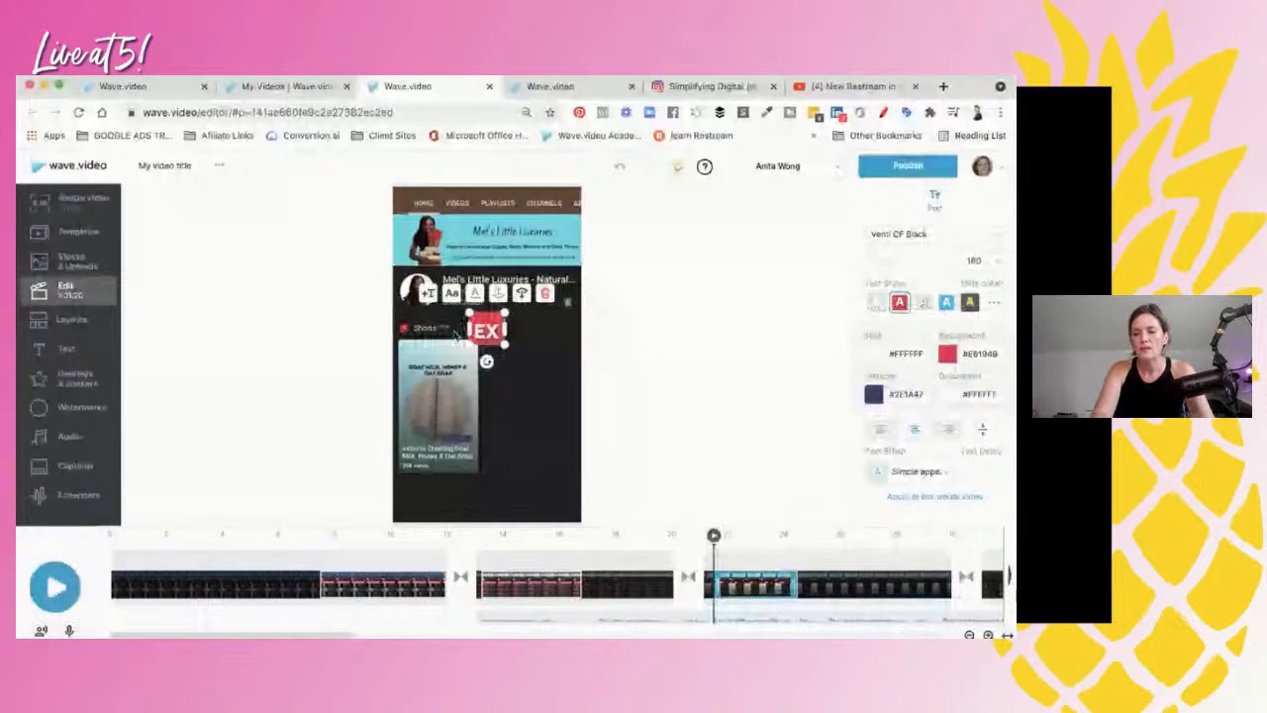
{"action": "type", "text": "AMPLE NO 1!"}
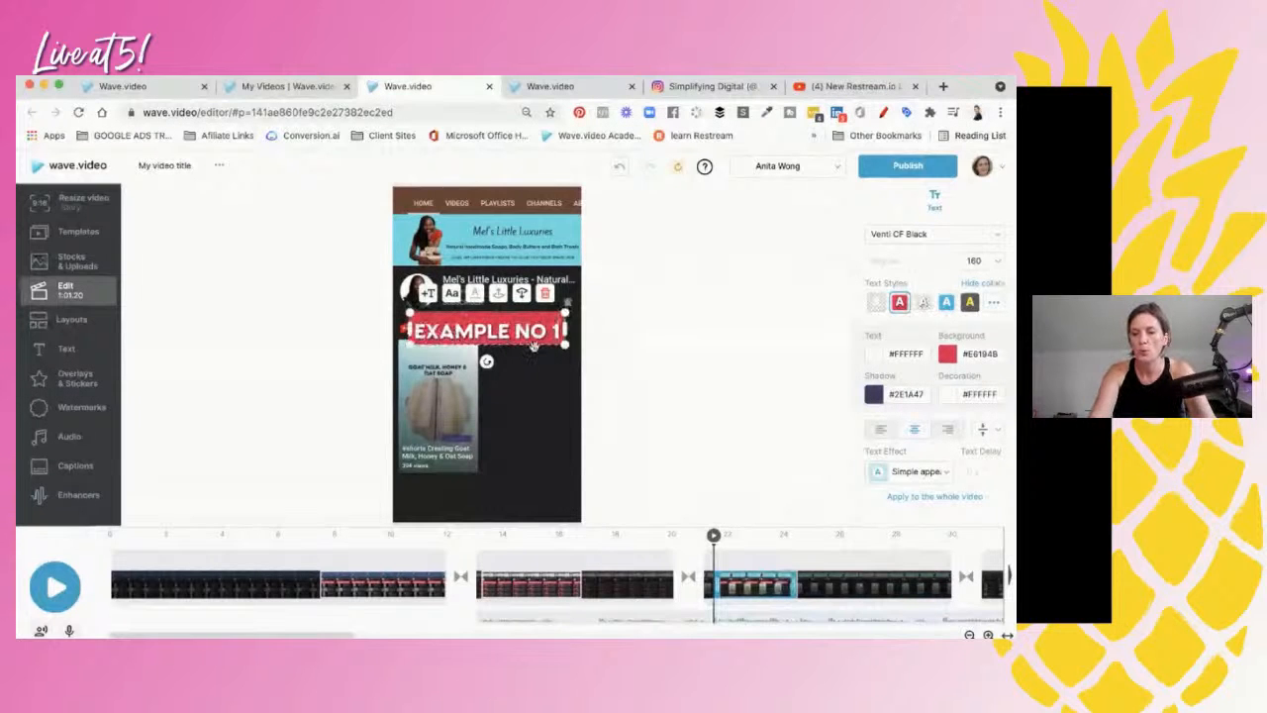
{"action": "key", "text": "BackSpace"}
{"action": "key", "text": "BackSpace"}
{"action": "type", "text": "3"}
- Move the EXAMPLE NO 3 caption to the bottom of the video frame
{"action": "left_click", "coordinate": [487, 356]}
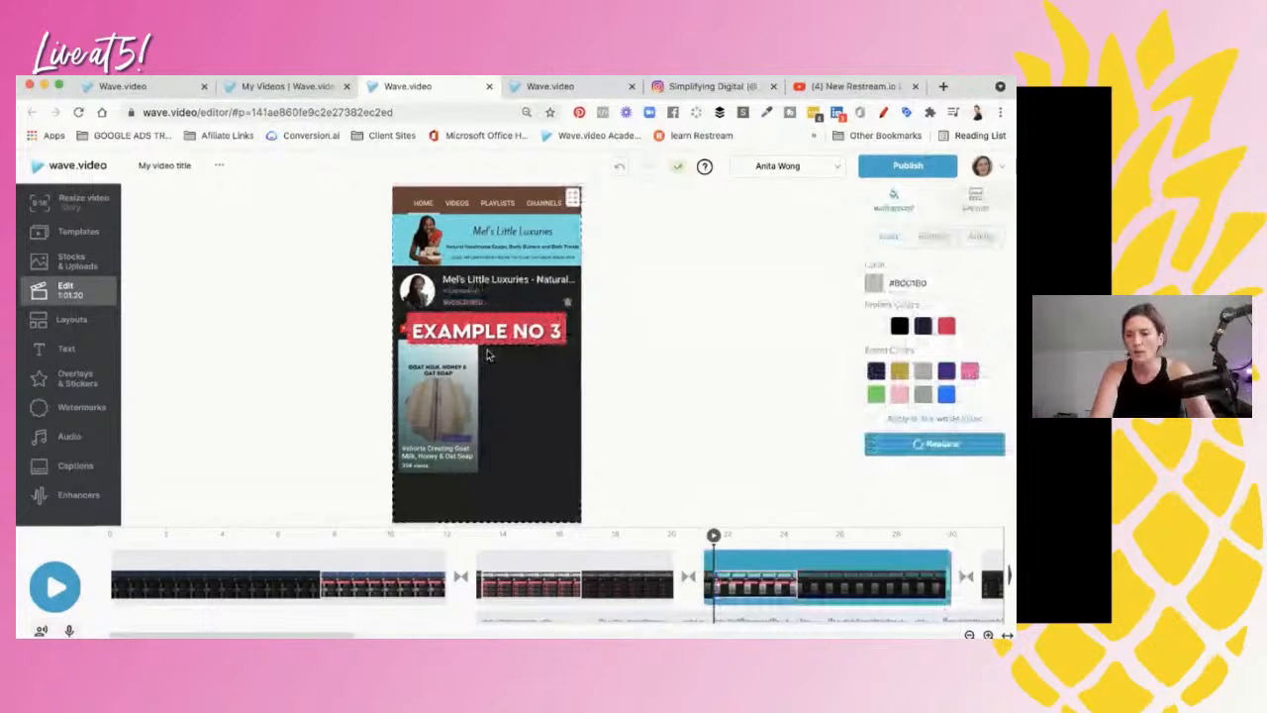
{"action": "left_click_drag", "start_coordinate": [487, 357], "coordinate": [480, 522]}
{"action": "left_click", "coordinate": [481, 512]}
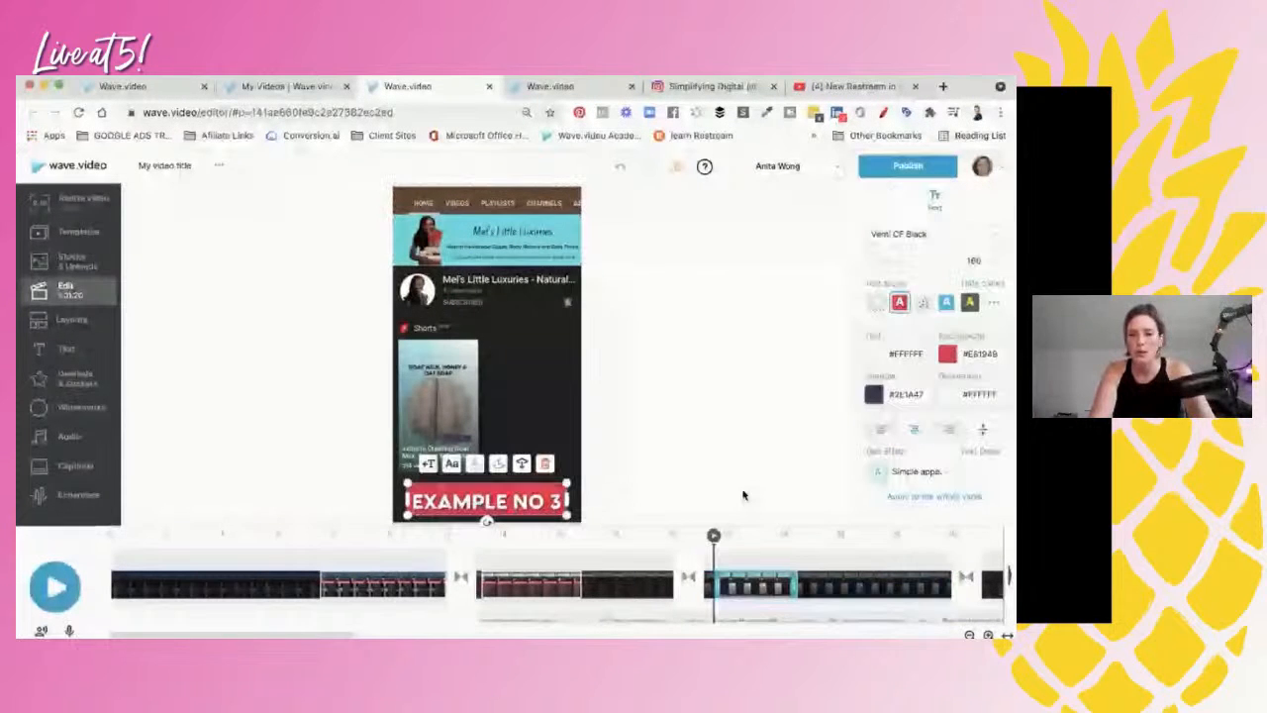
- Caption the talking-head clip WANT TO START YOUR OWN CHANNEL?, extend the caption to start earlier, and play the ending
{"action": "scroll", "coordinate": [770, 566], "scroll_direction": "right", "scroll_amount": 4}
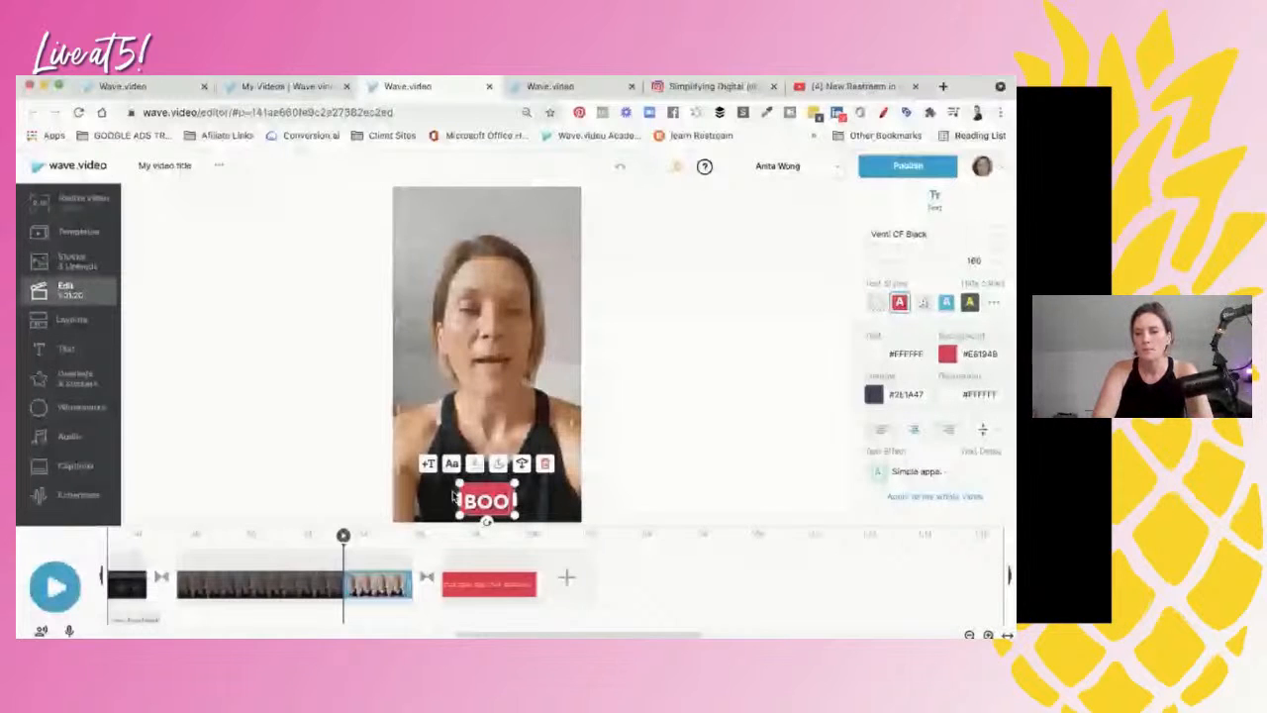
{"action": "key", "text": "BackSpace"}
{"action": "key", "text": "BackSpace"}
{"action": "key", "text": "BackSpace"}
{"action": "type", "text": "WANT TO"}
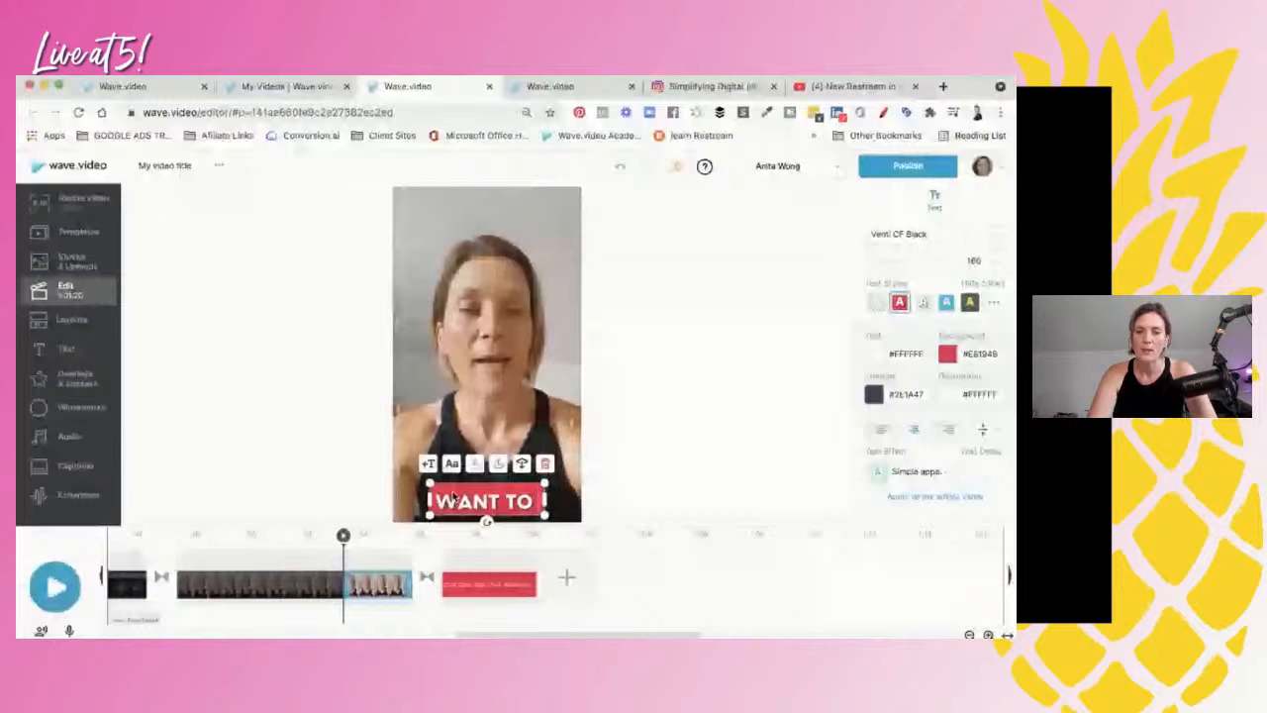
{"action": "type", "text": "START YOUR OWN CHANNEL?"}
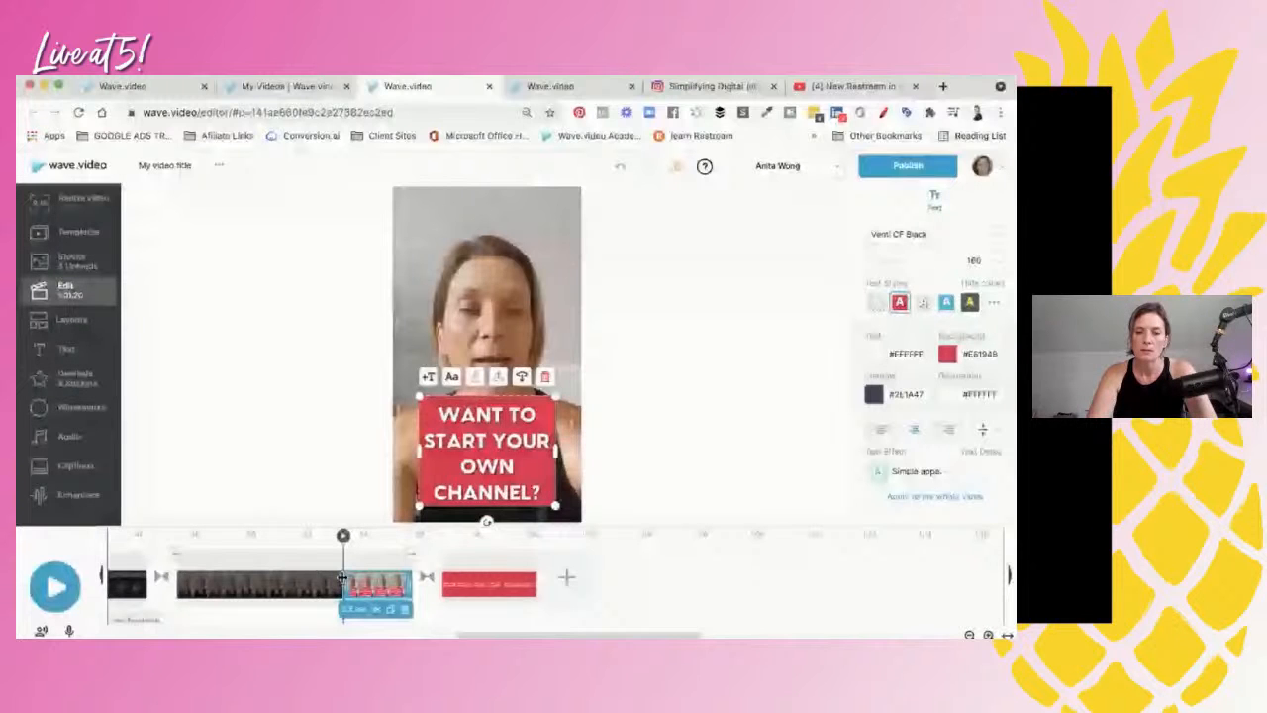
{"action": "left_click_drag", "start_coordinate": [342, 577], "coordinate": [273, 577]}
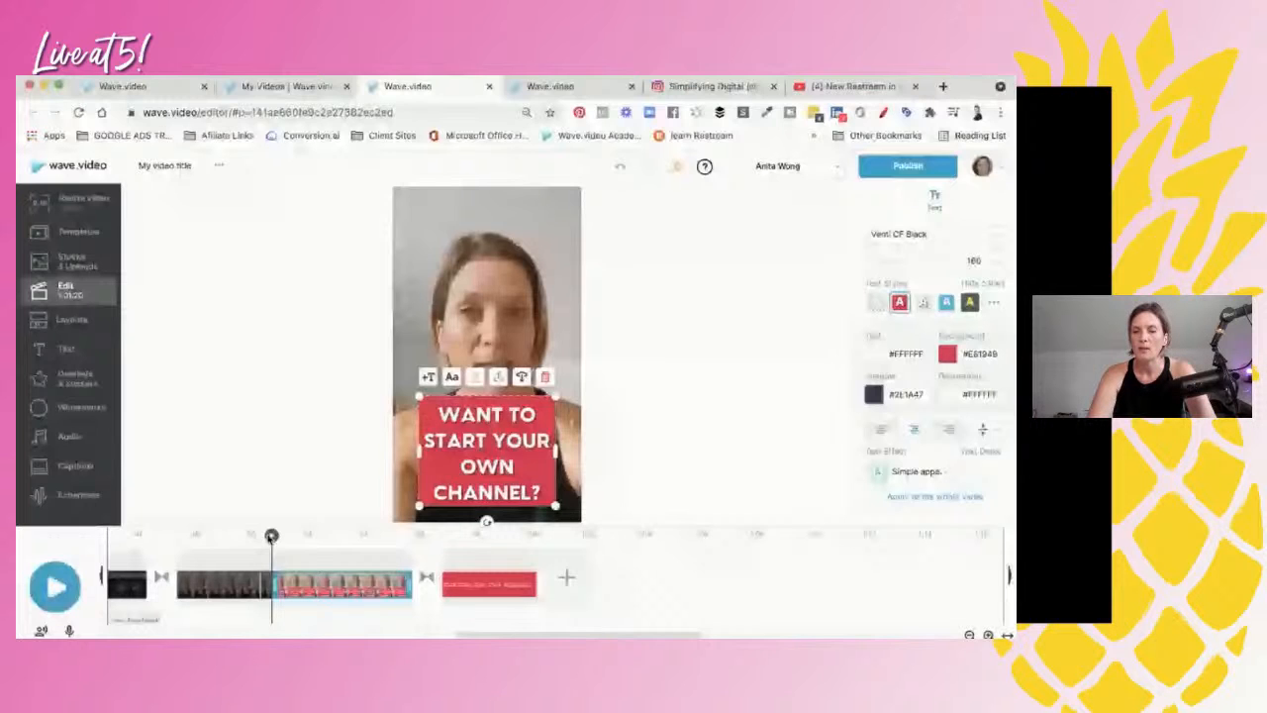
{"action": "key", "text": "space"}
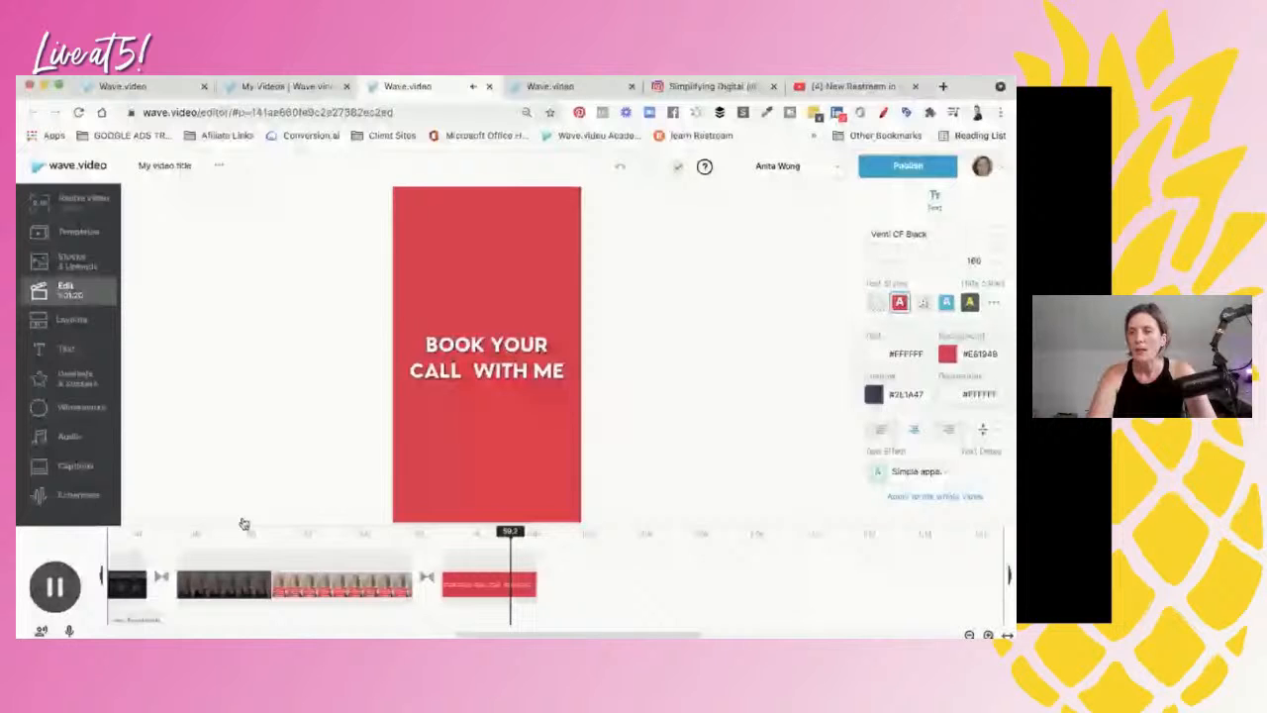
- Shorten the red end card so the whole project ends at about 59.5 seconds
{"action": "scroll", "coordinate": [338, 563], "scroll_direction": "right", "scroll_amount": 3}
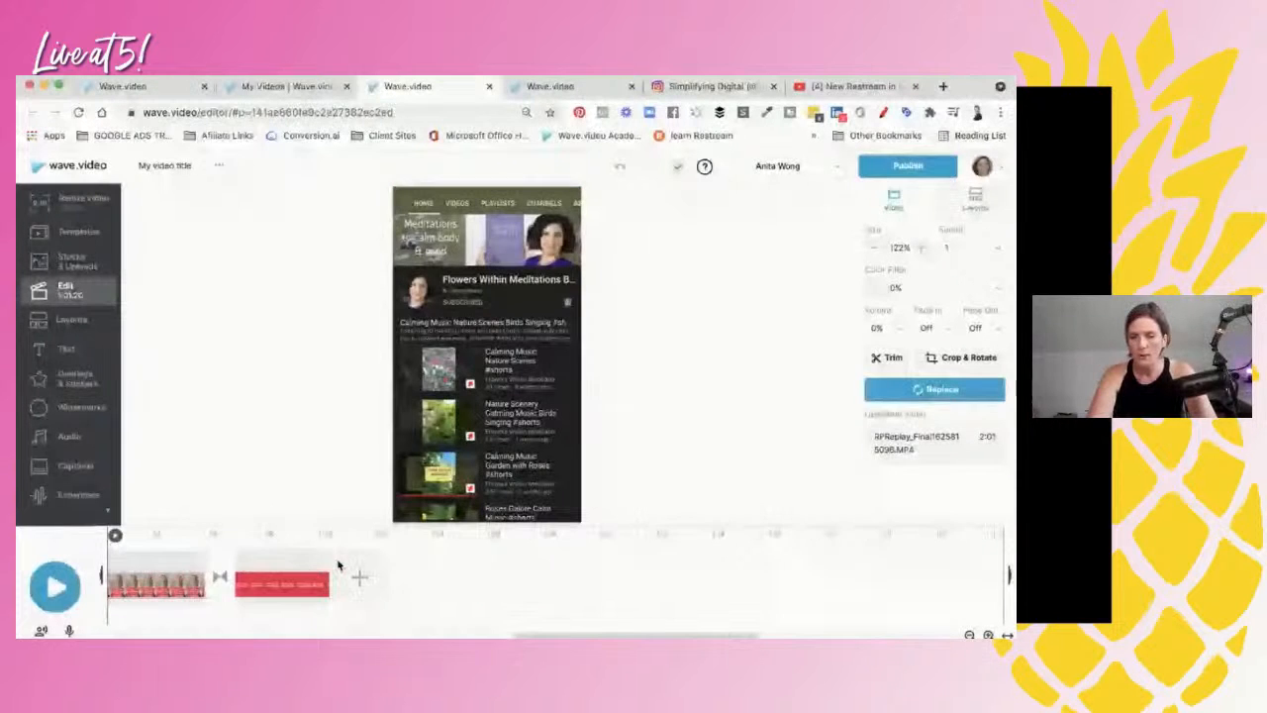
{"action": "scroll", "coordinate": [337, 562], "scroll_direction": "left", "scroll_amount": 4}
{"action": "left_click", "coordinate": [636, 571]}
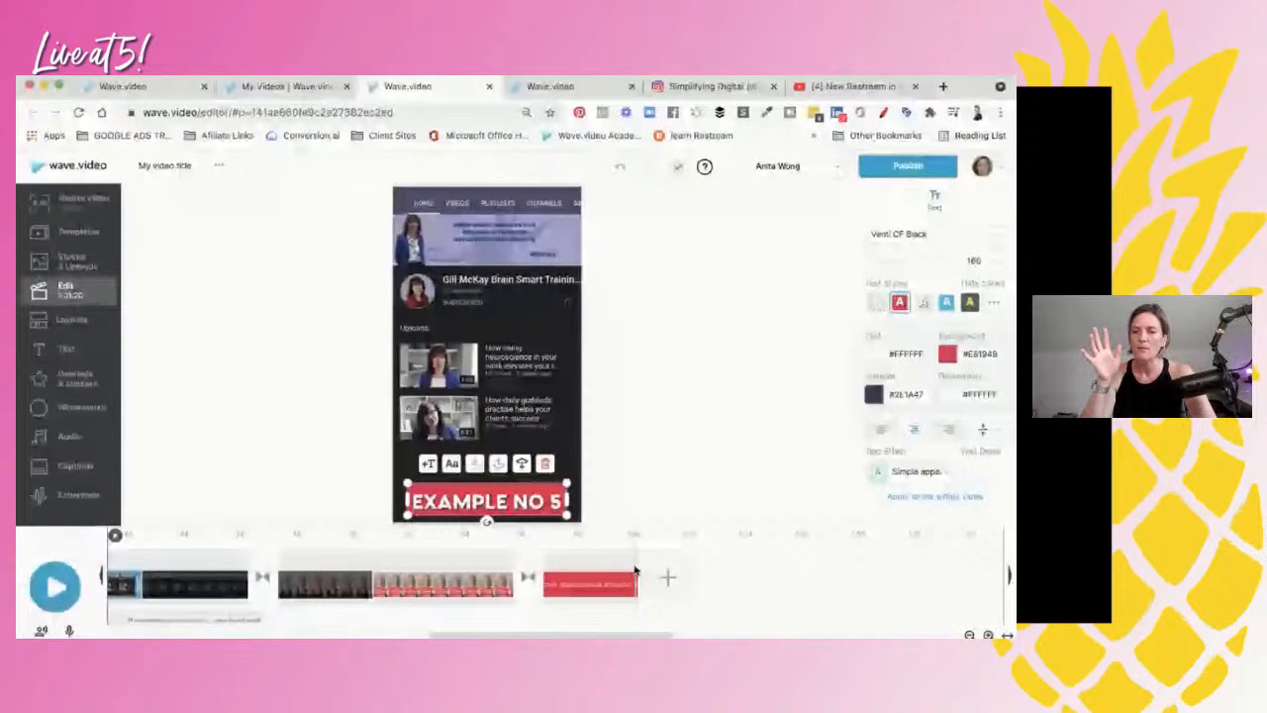
{"action": "left_click_drag", "start_coordinate": [635, 571], "coordinate": [617, 580]}
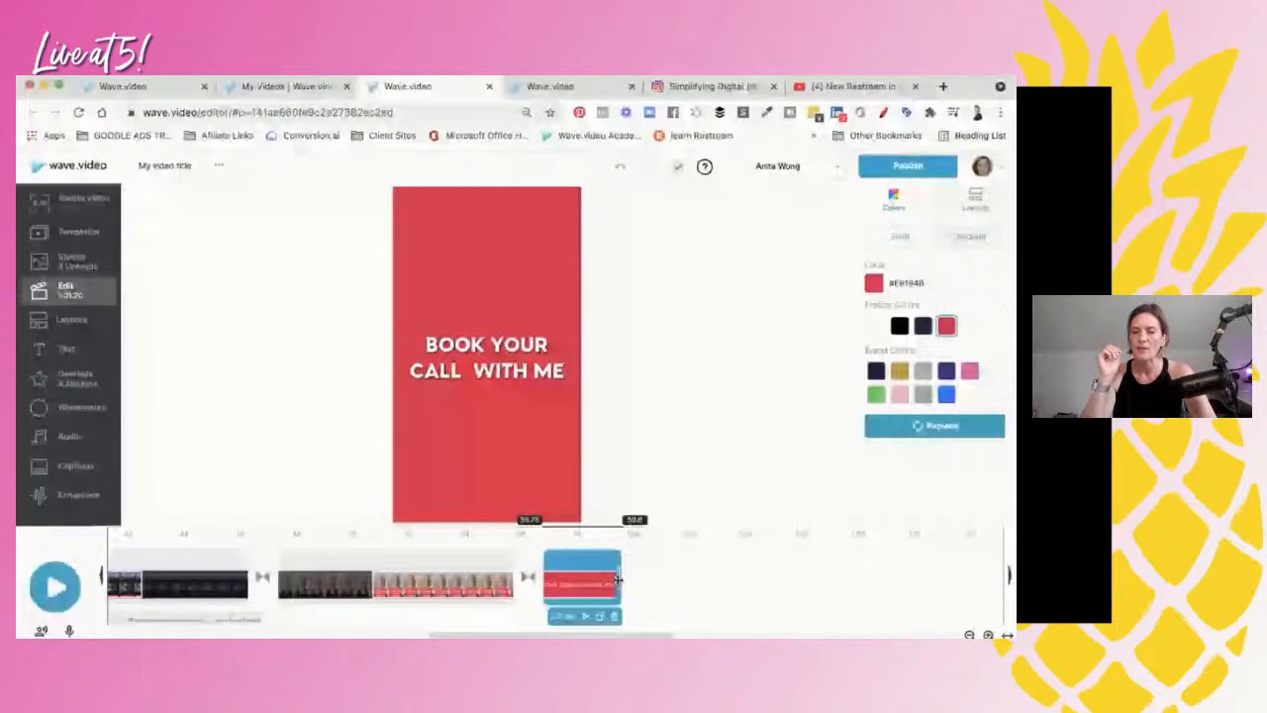
{"action": "left_click_drag", "start_coordinate": [618, 579], "coordinate": [615, 579]}
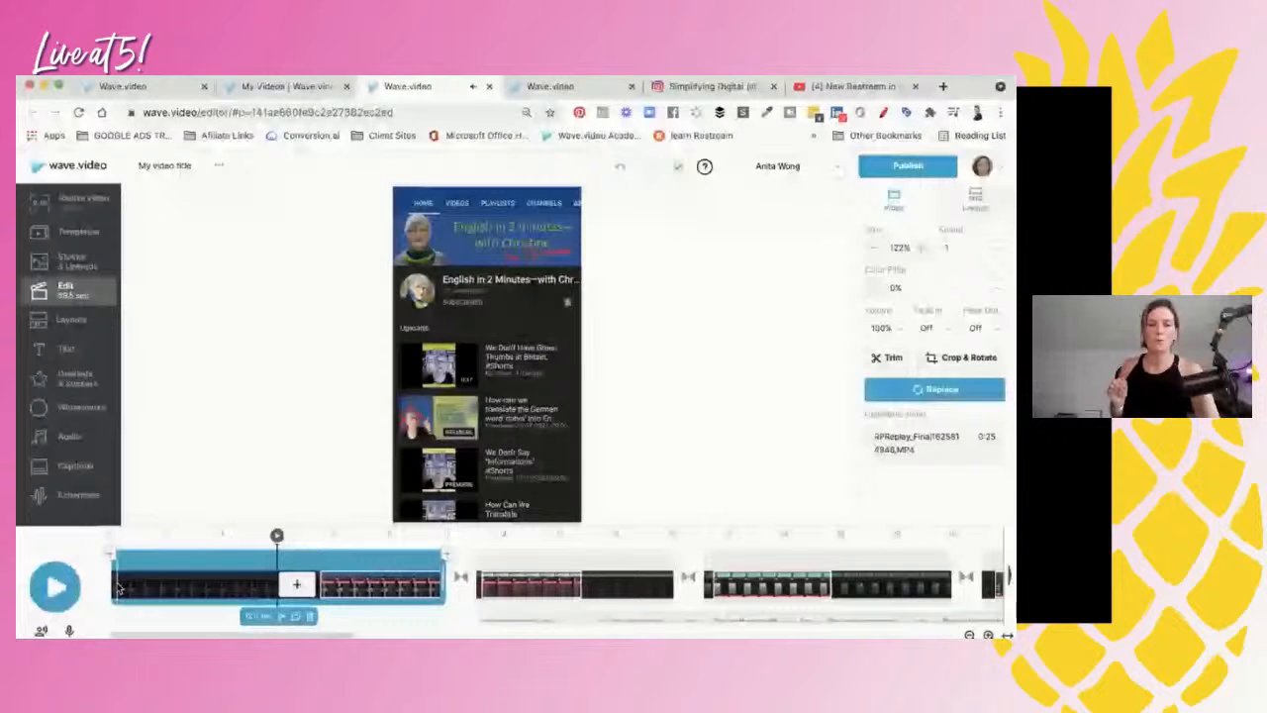
- Caption the first clip's opening WOW LOOK AT THESE CHANNELS in red on a translucent white background and place it below the channel header
{"action": "left_click", "coordinate": [117, 588]}
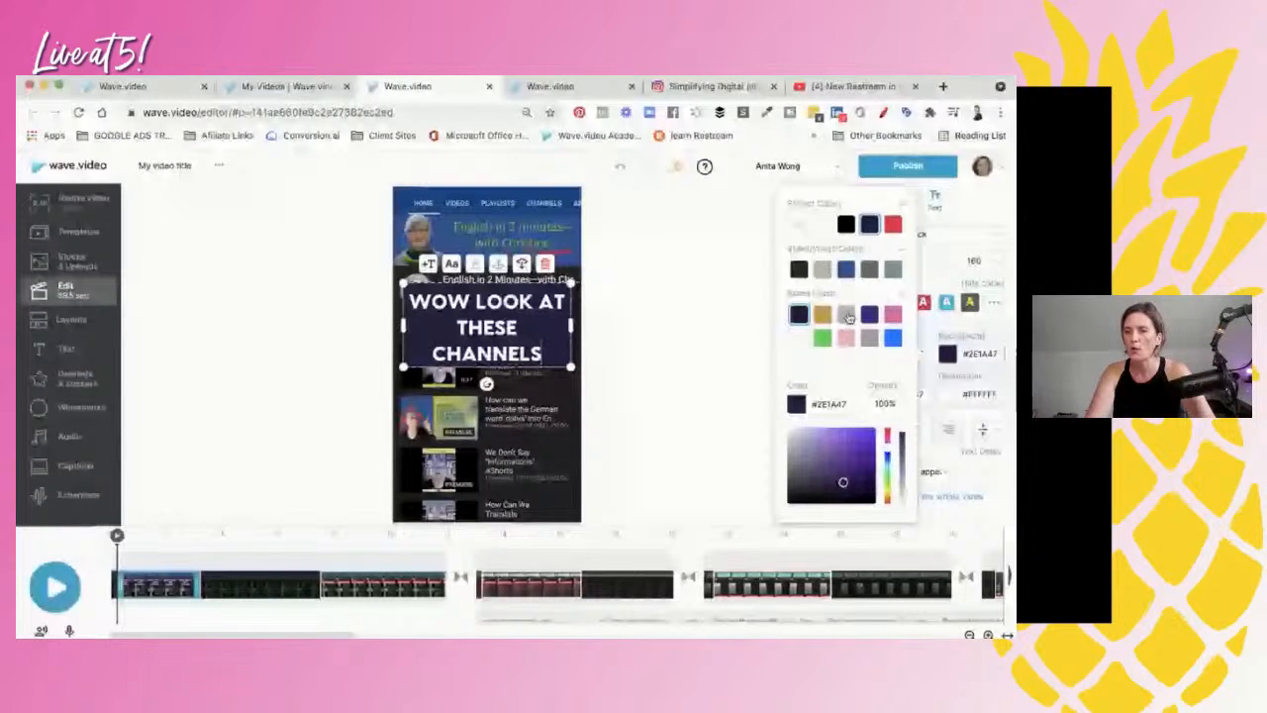
{"action": "left_click", "coordinate": [847, 315]}
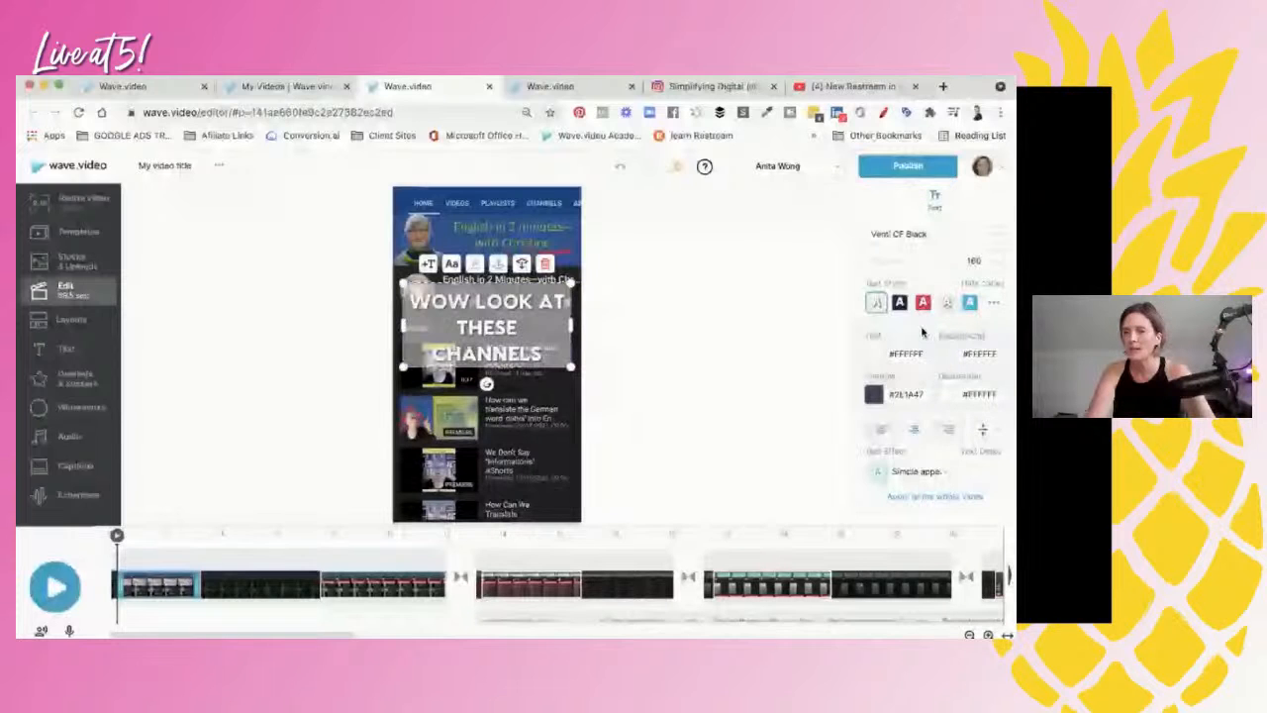
{"action": "left_click", "coordinate": [874, 354]}
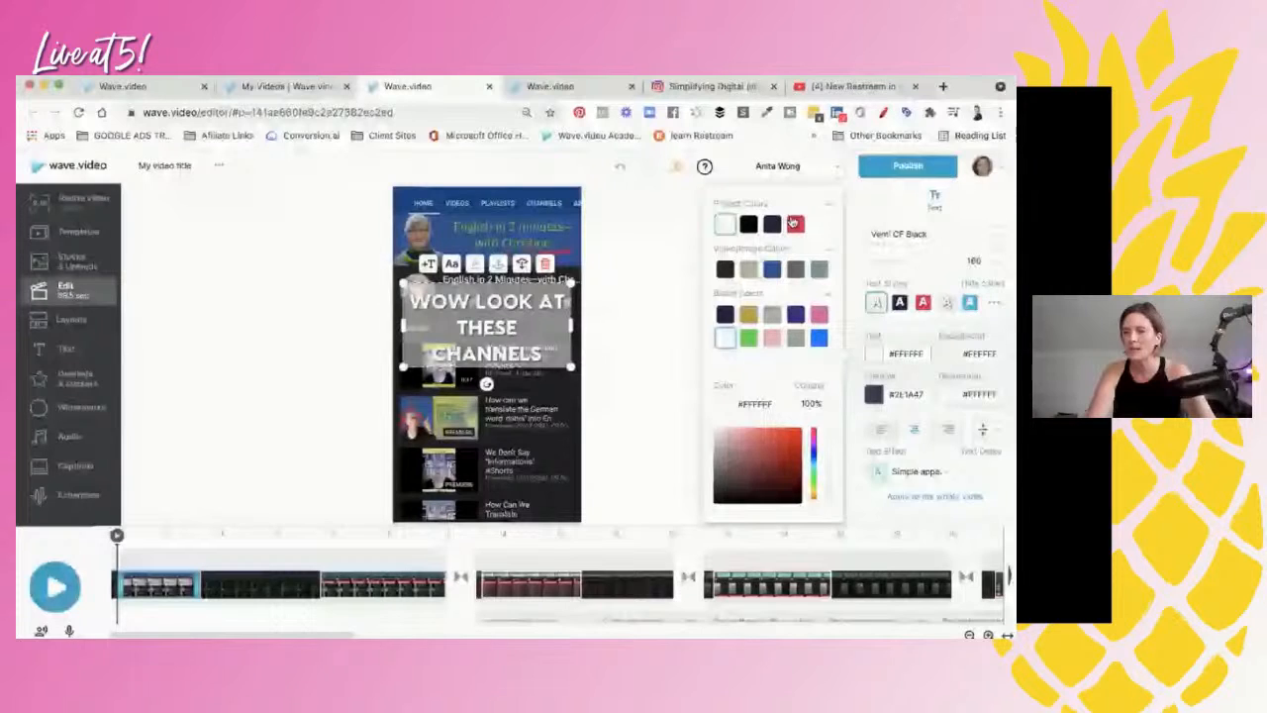
{"action": "left_click", "coordinate": [795, 224]}
{"action": "left_click_drag", "start_coordinate": [495, 330], "coordinate": [489, 407]}
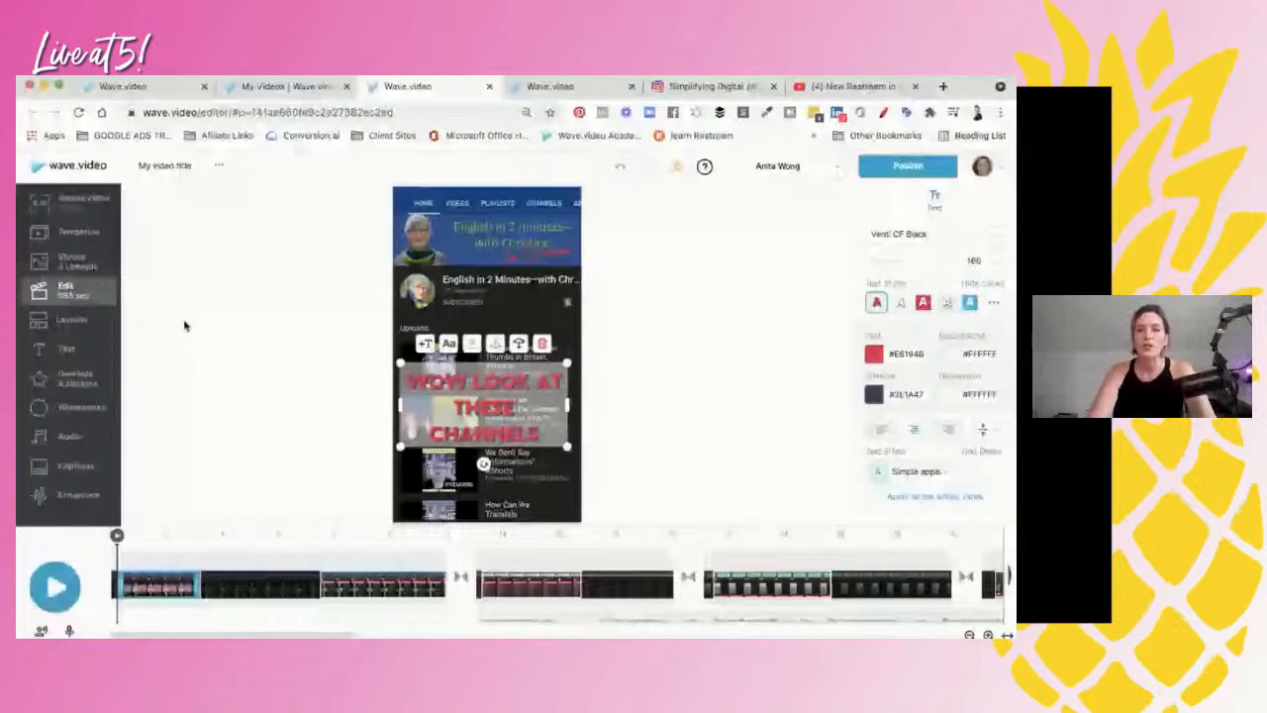
- Apply the upright phone device layout with a red background to the clips throughout the project
{"action": "left_click", "coordinate": [66, 323]}
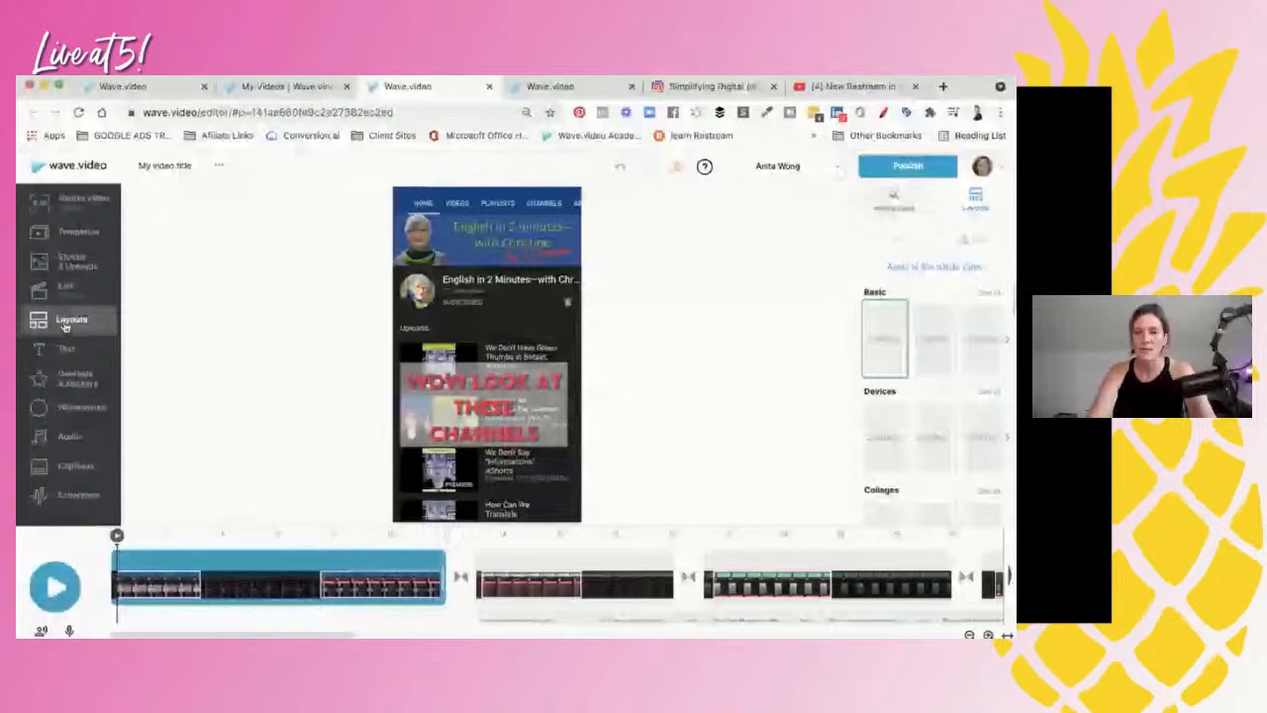
{"action": "left_click", "coordinate": [884, 435]}
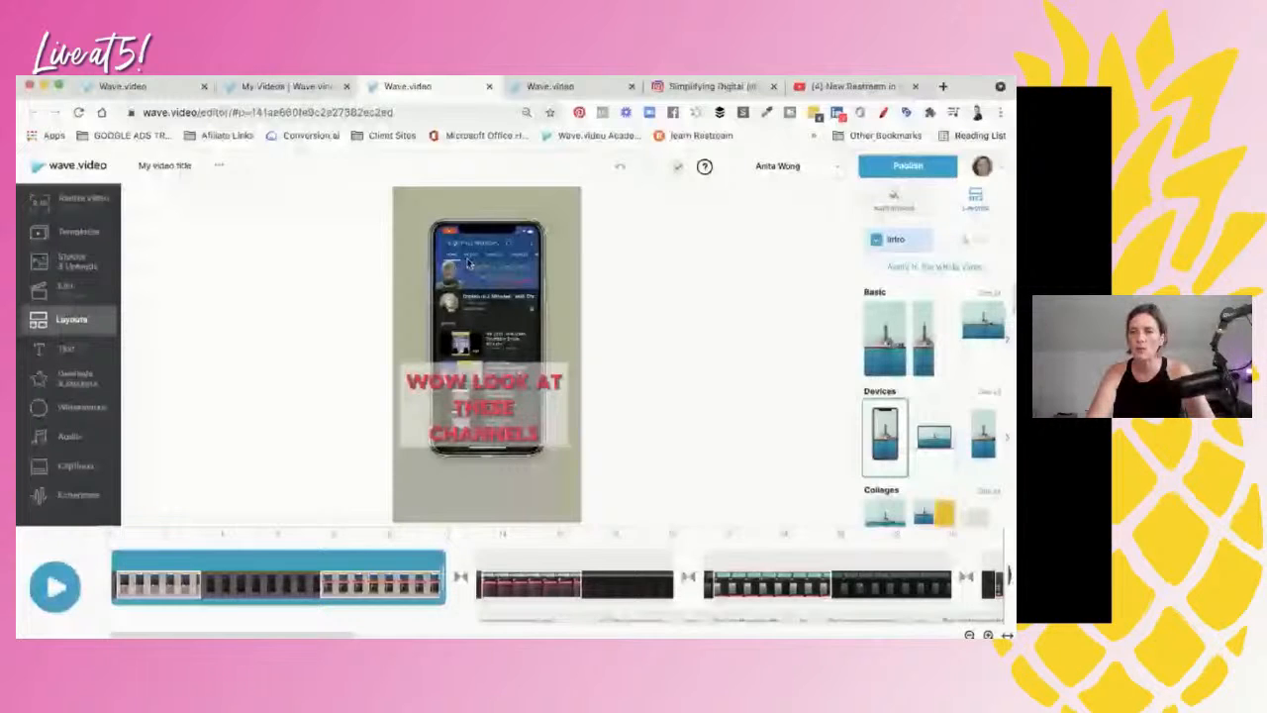
{"action": "left_click", "coordinate": [894, 200]}
{"action": "left_click", "coordinate": [875, 327]}
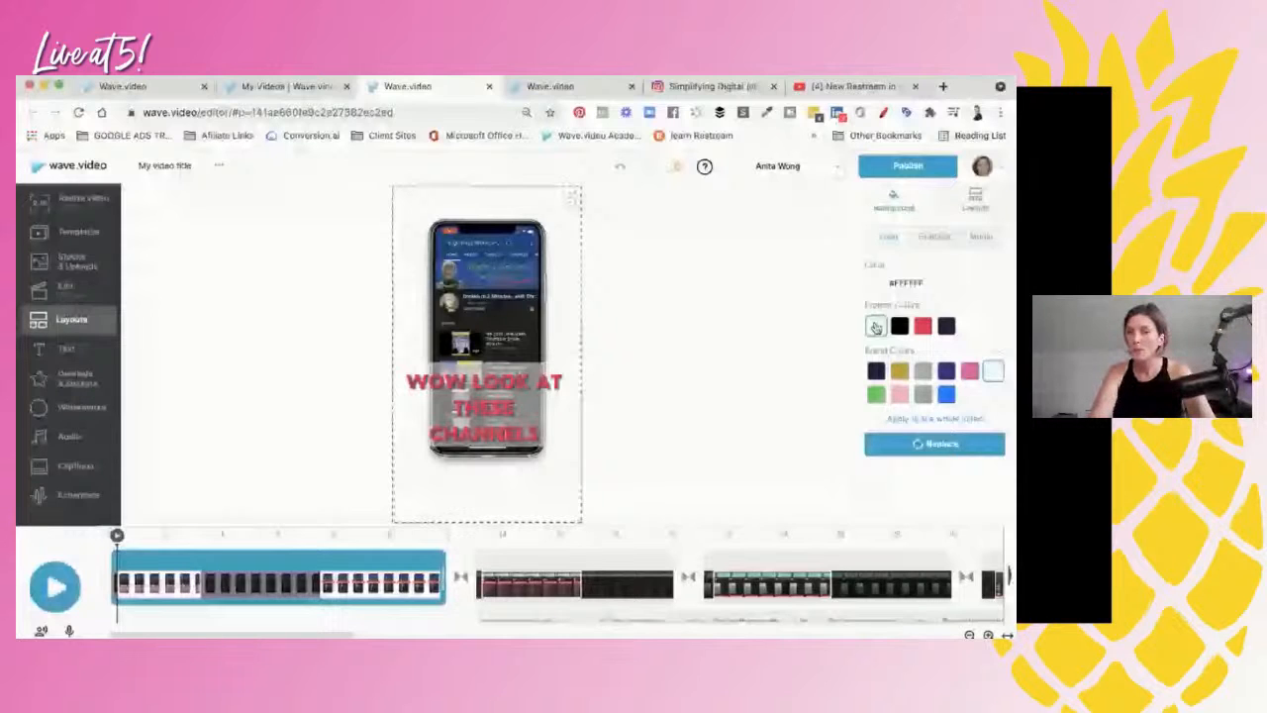
{"action": "left_click", "coordinate": [923, 327]}
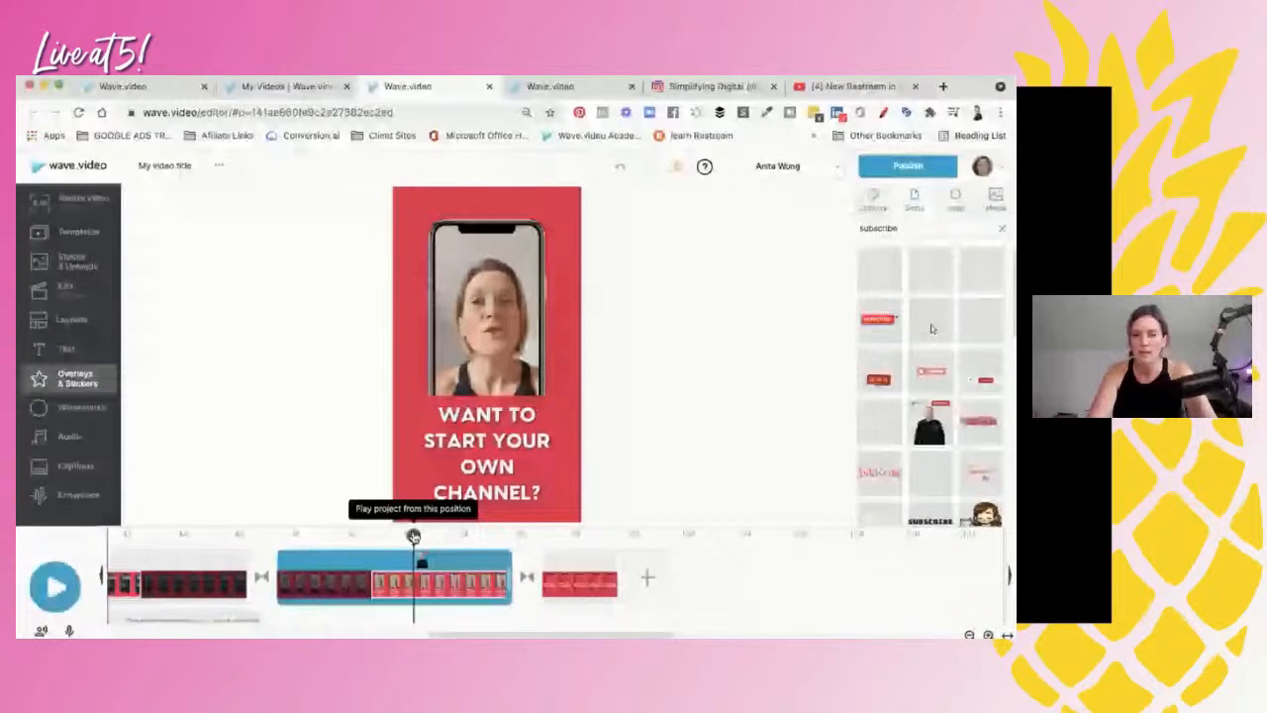
- Add the subscribe sticker of a figure in black to the talking-head clip's lower-left corner and shrink the caption to size 111.2 above it
{"action": "left_click", "coordinate": [421, 563]}
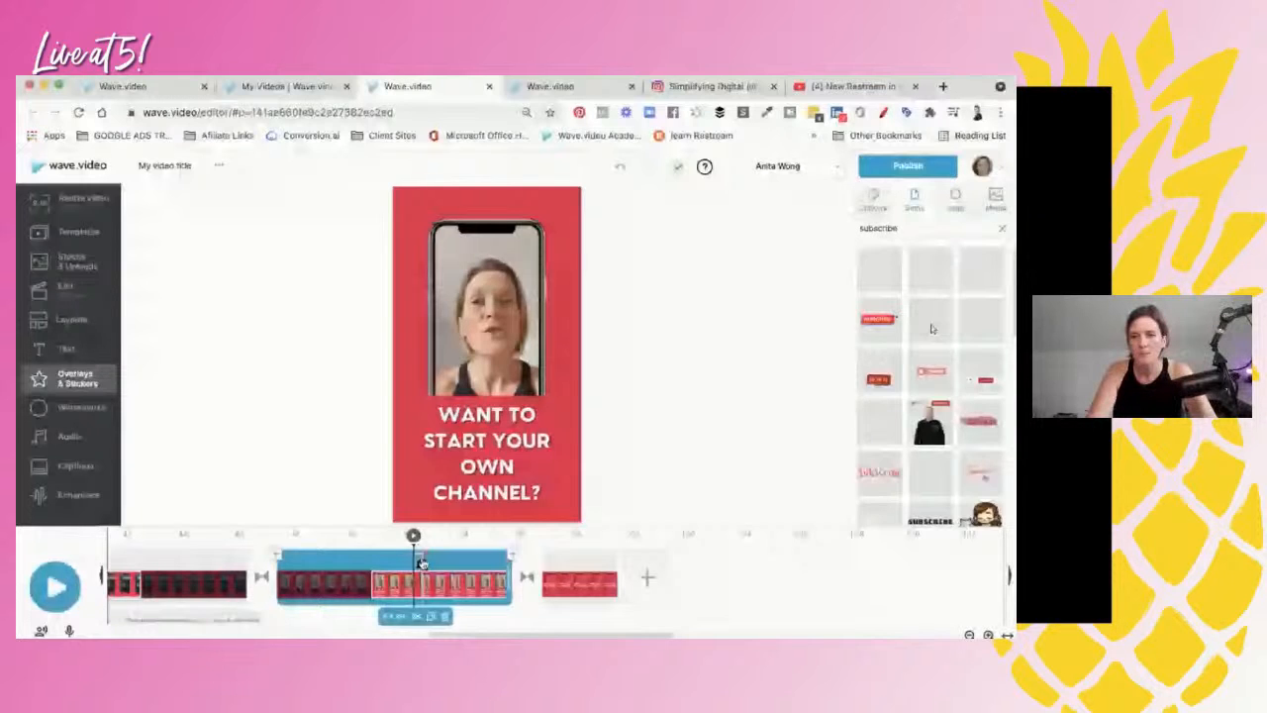
{"action": "left_click", "coordinate": [930, 421]}
{"action": "left_click_drag", "start_coordinate": [427, 255], "coordinate": [427, 243]}
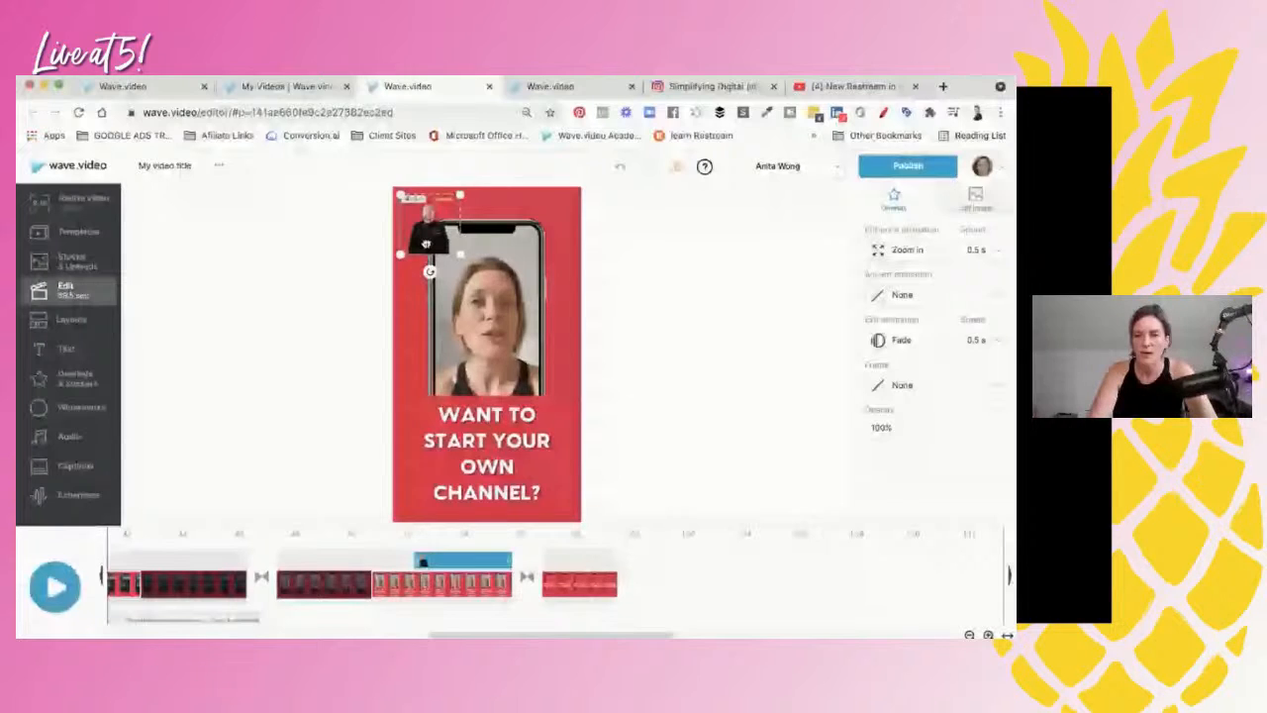
{"action": "left_click", "coordinate": [460, 447]}
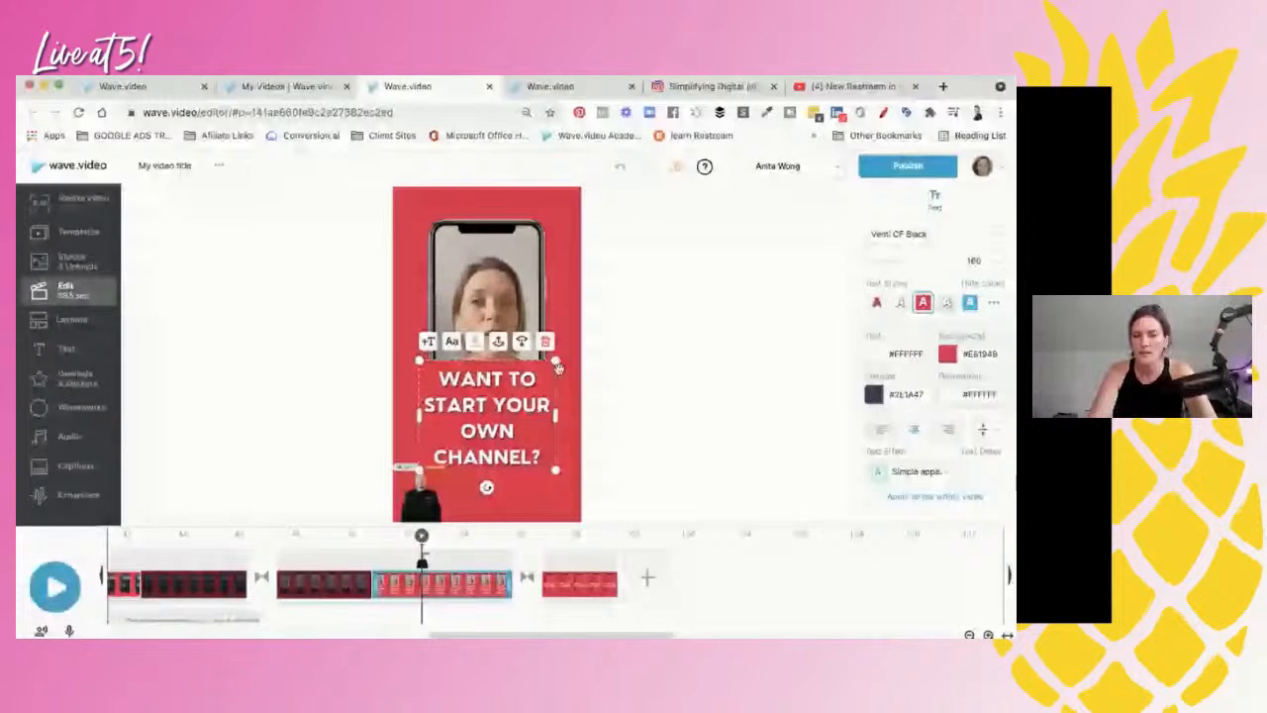
{"action": "left_click_drag", "start_coordinate": [461, 448], "coordinate": [477, 440]}
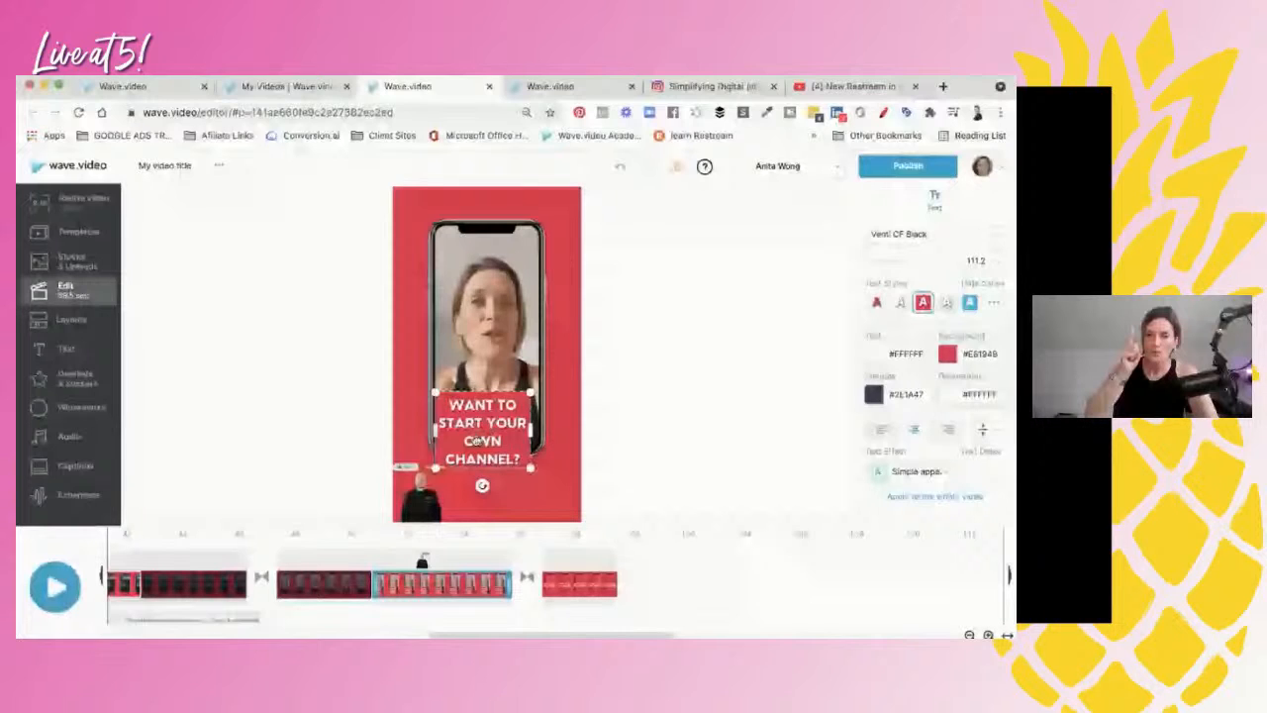
- Add the same subscribe sticker to the lower-right corner of the BOOK YOUR CALL WITH ME end card
{"action": "left_click", "coordinate": [545, 574]}
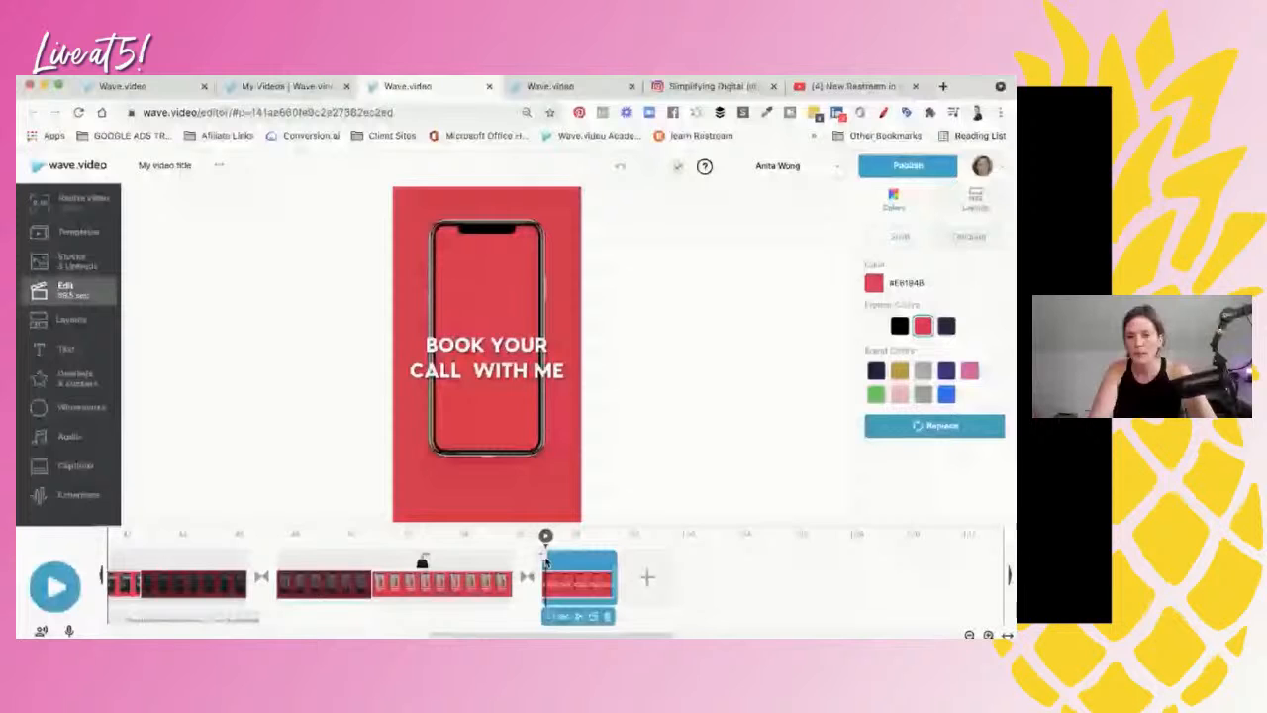
{"action": "left_click", "coordinate": [544, 562]}
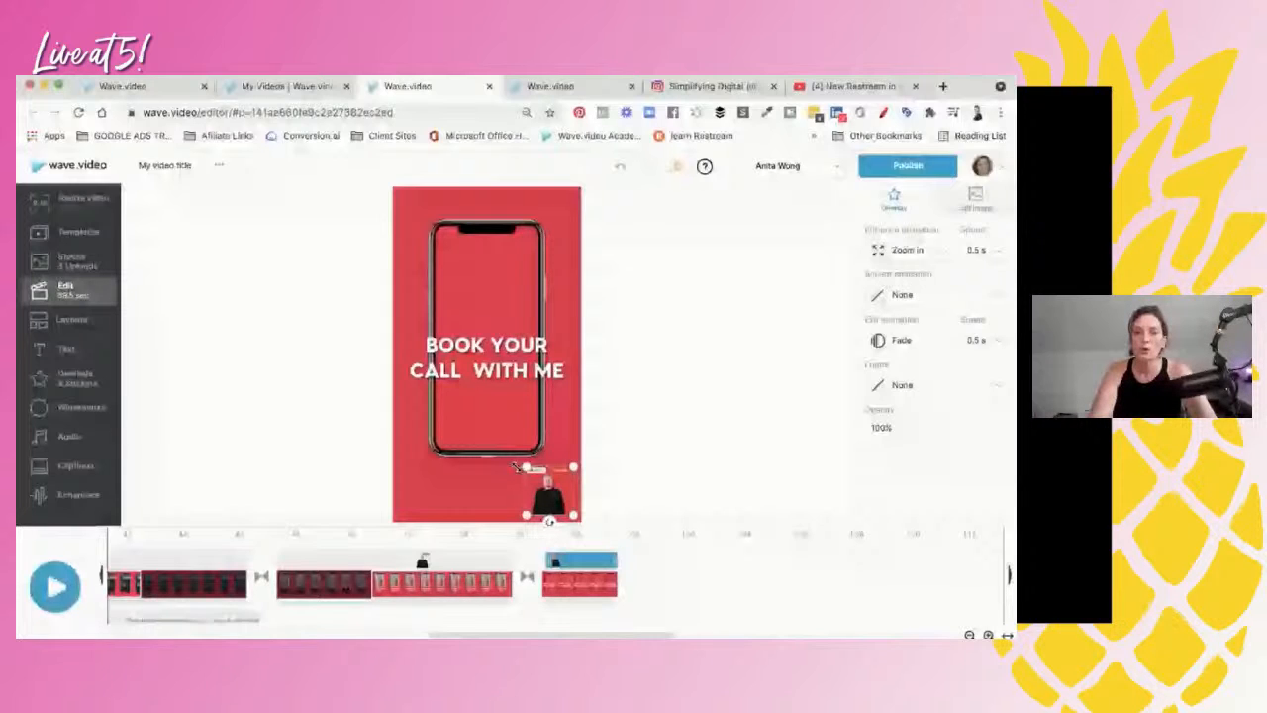
- Slightly enlarge the subscribe sticker on the BOOK YOUR CALL WITH ME end card and open the video's caption options
{"action": "left_click", "coordinate": [515, 465]}
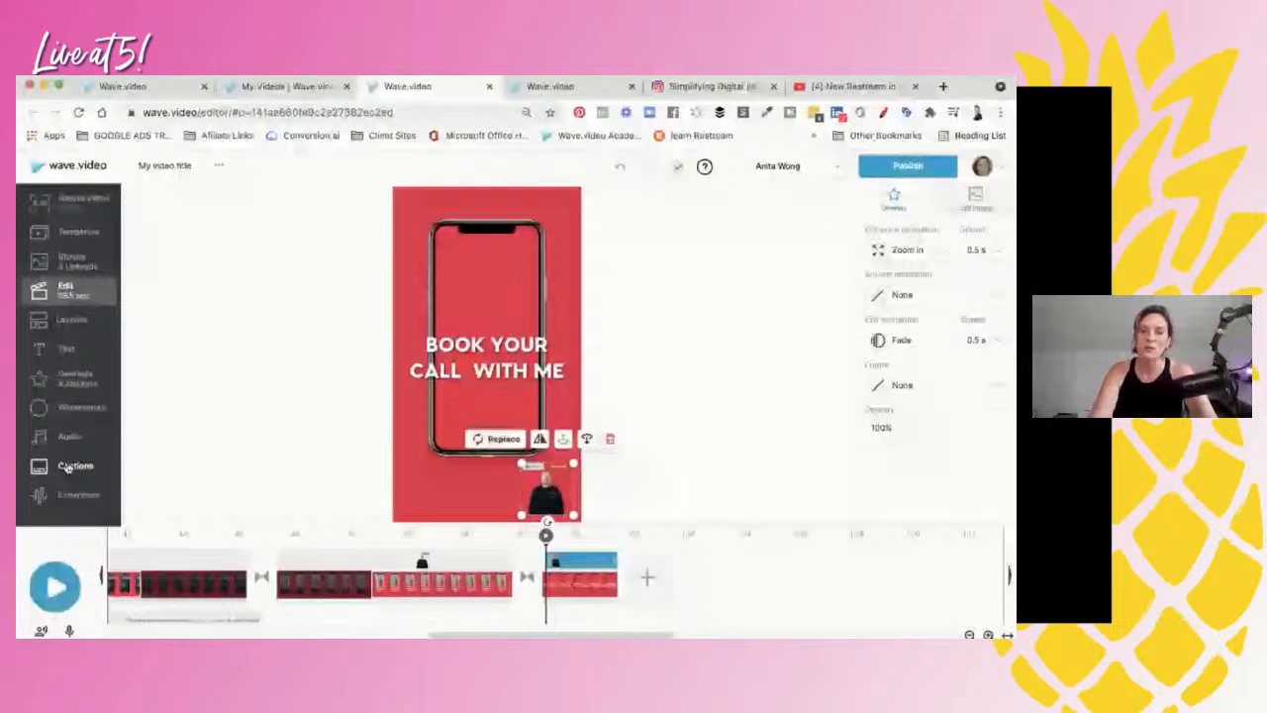
{"action": "left_click", "coordinate": [67, 468]}
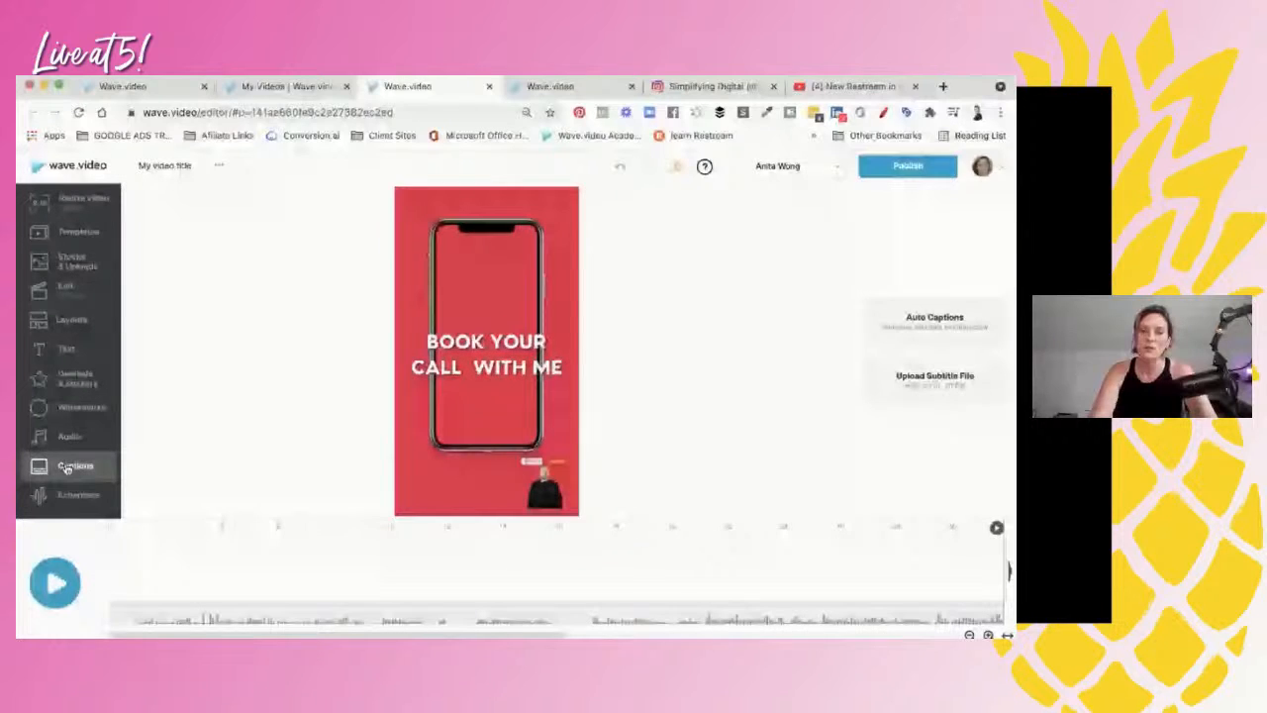
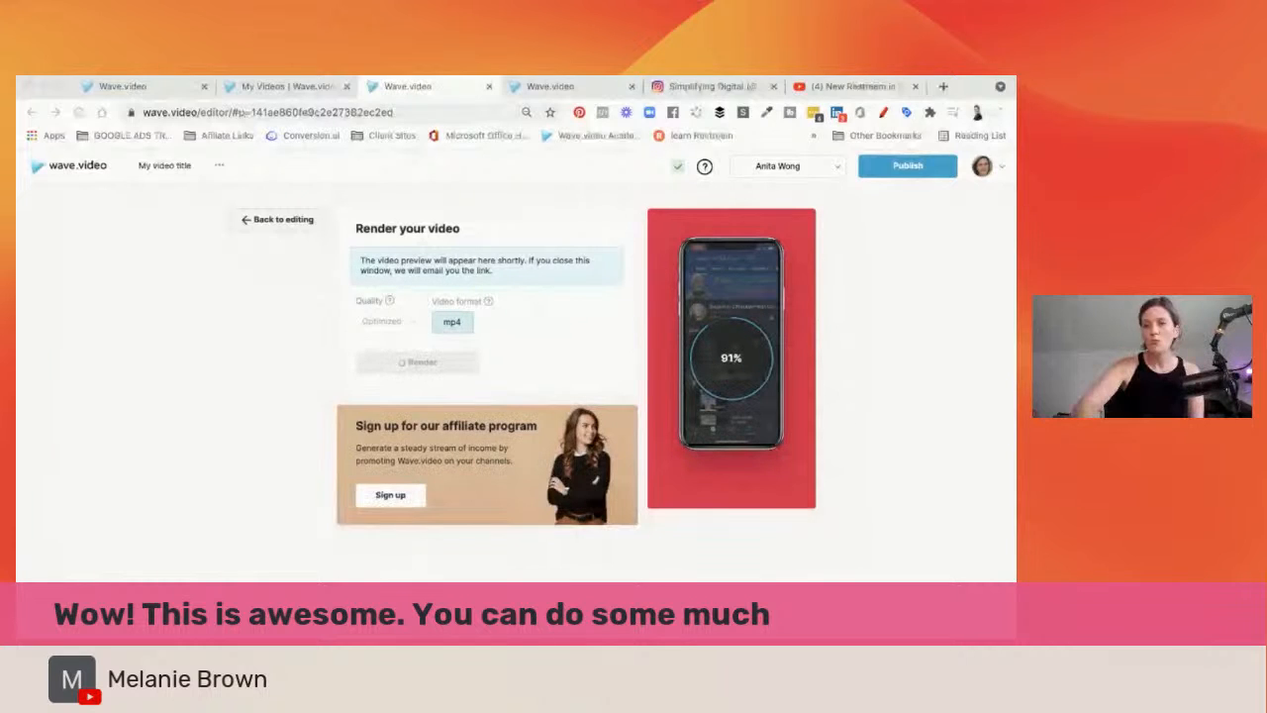
- Leave the video rendering as mp4 and close the spare editor page
{"action": "left_click", "coordinate": [1012, 483]}
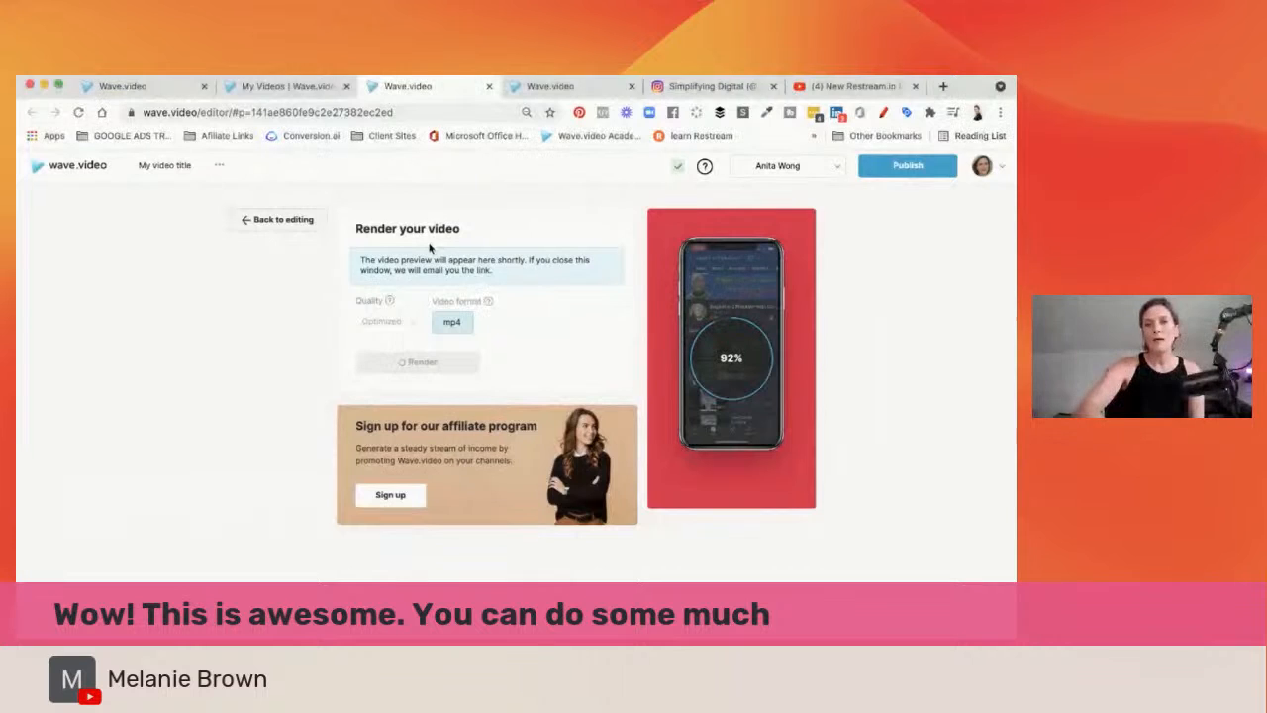
{"action": "left_click", "coordinate": [123, 87]}
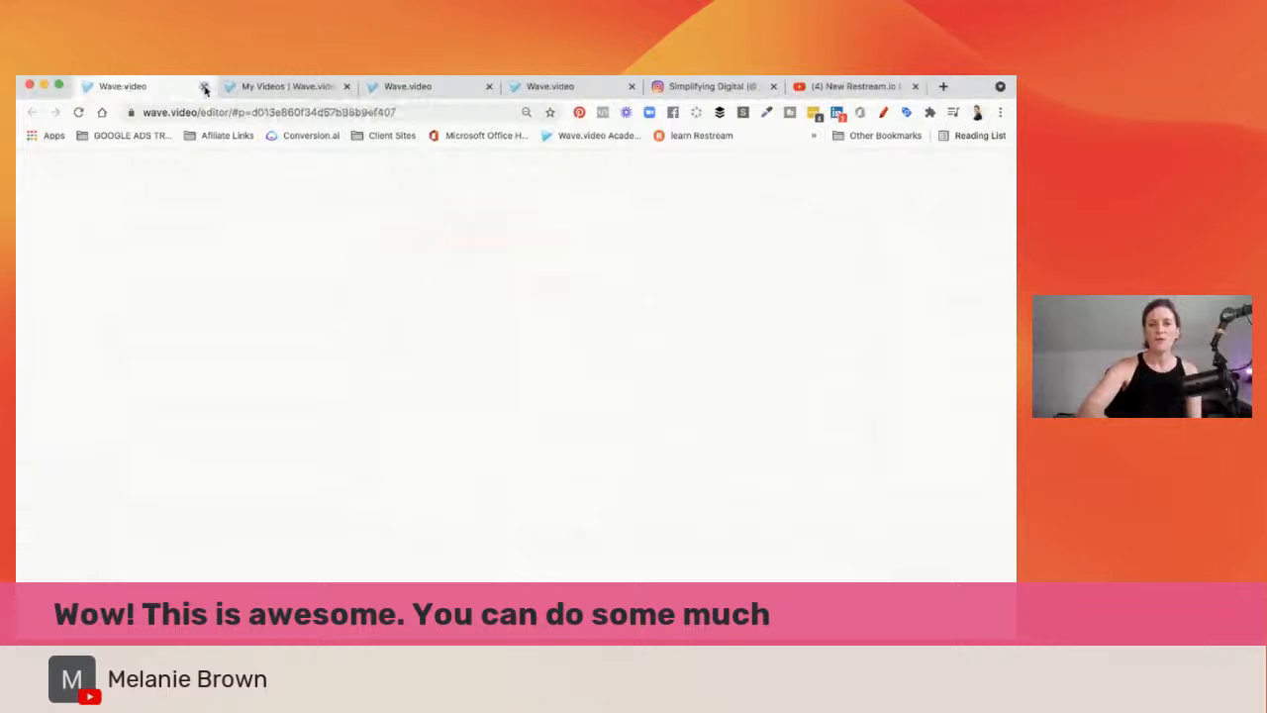
{"action": "left_click", "coordinate": [204, 88]}
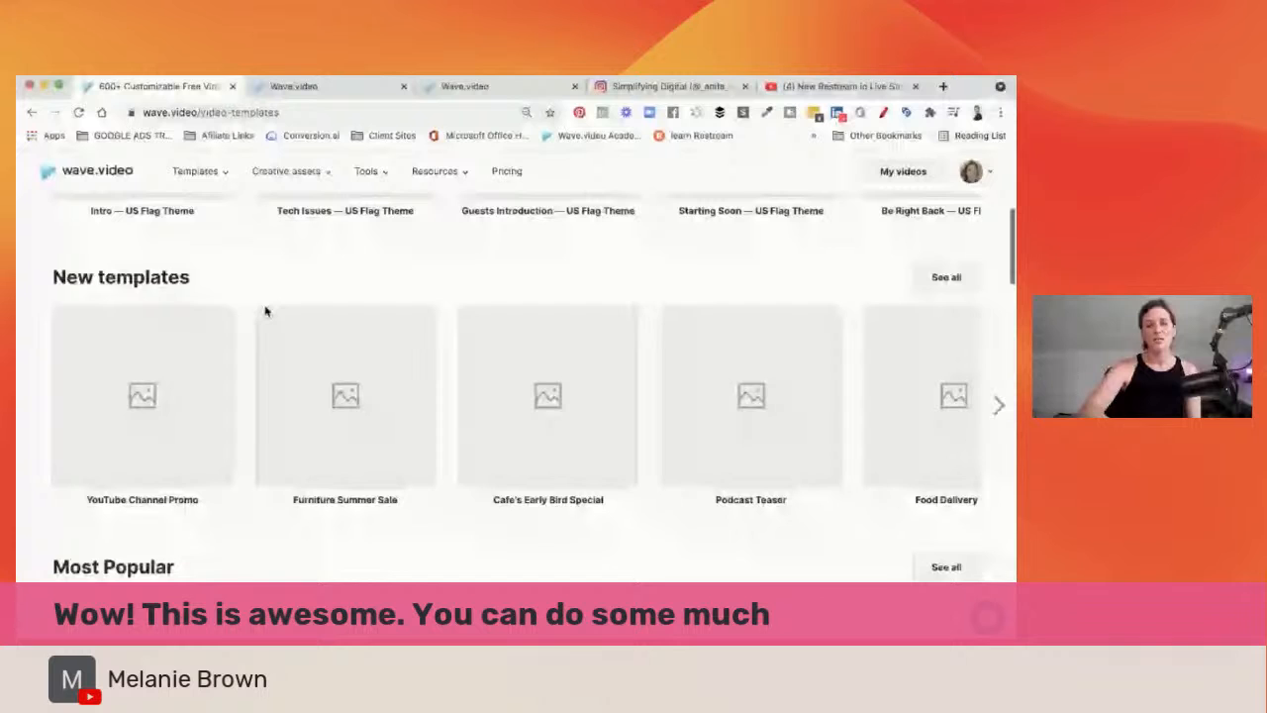
- Browse the video templates gallery and the free social calendar, moving the calendar one week forward
{"action": "scroll", "coordinate": [265, 311], "scroll_direction": "down", "scroll_amount": 10}
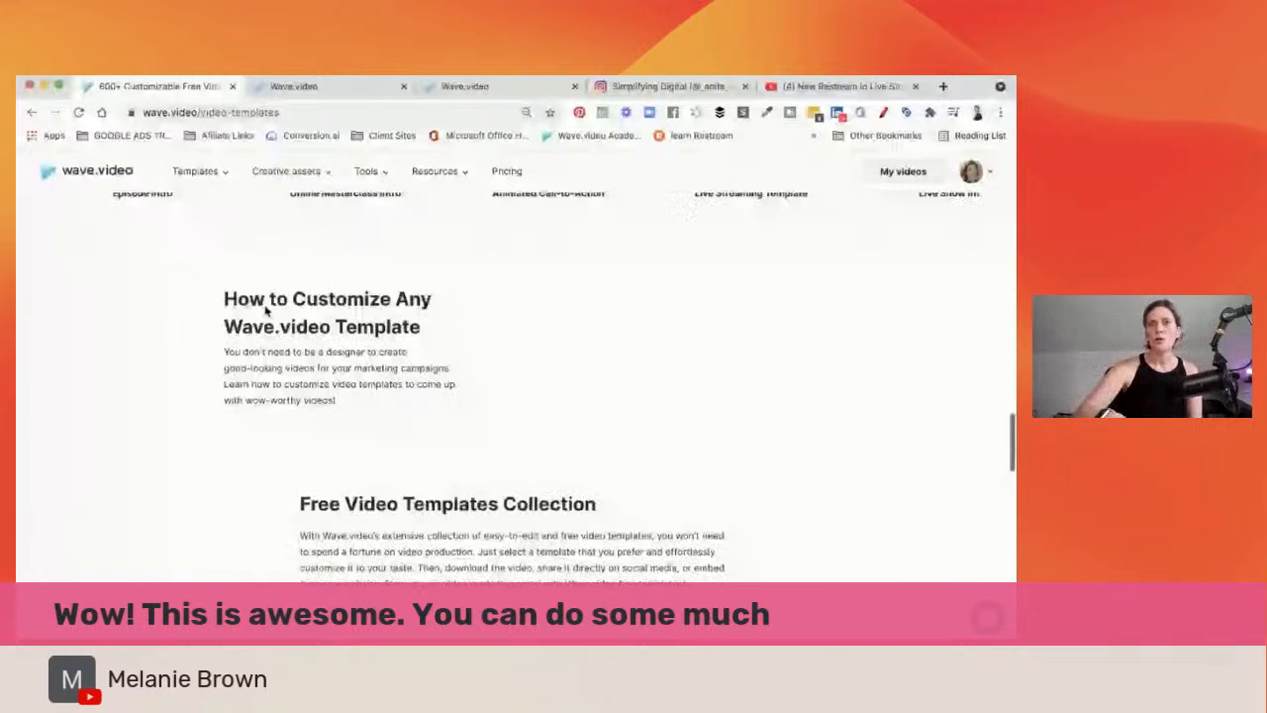
{"action": "scroll", "coordinate": [265, 311], "scroll_direction": "up", "scroll_amount": 10}
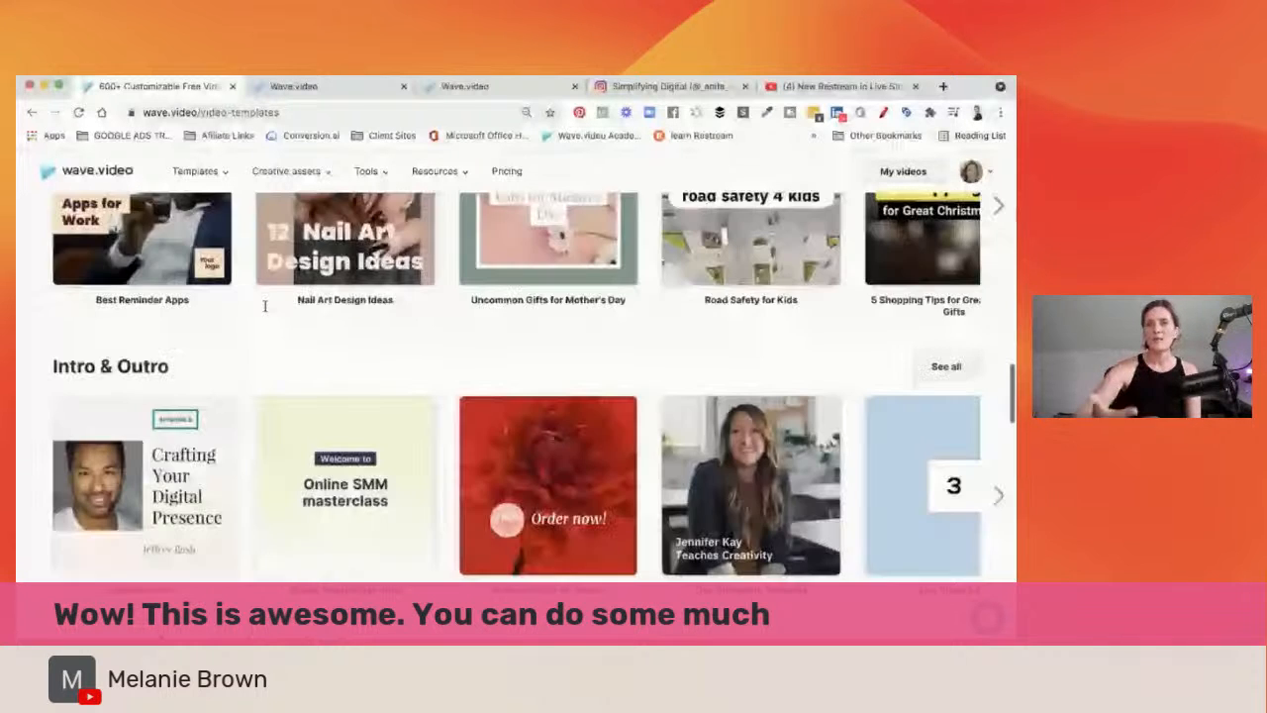
{"action": "scroll", "coordinate": [265, 307], "scroll_direction": "up", "scroll_amount": 5}
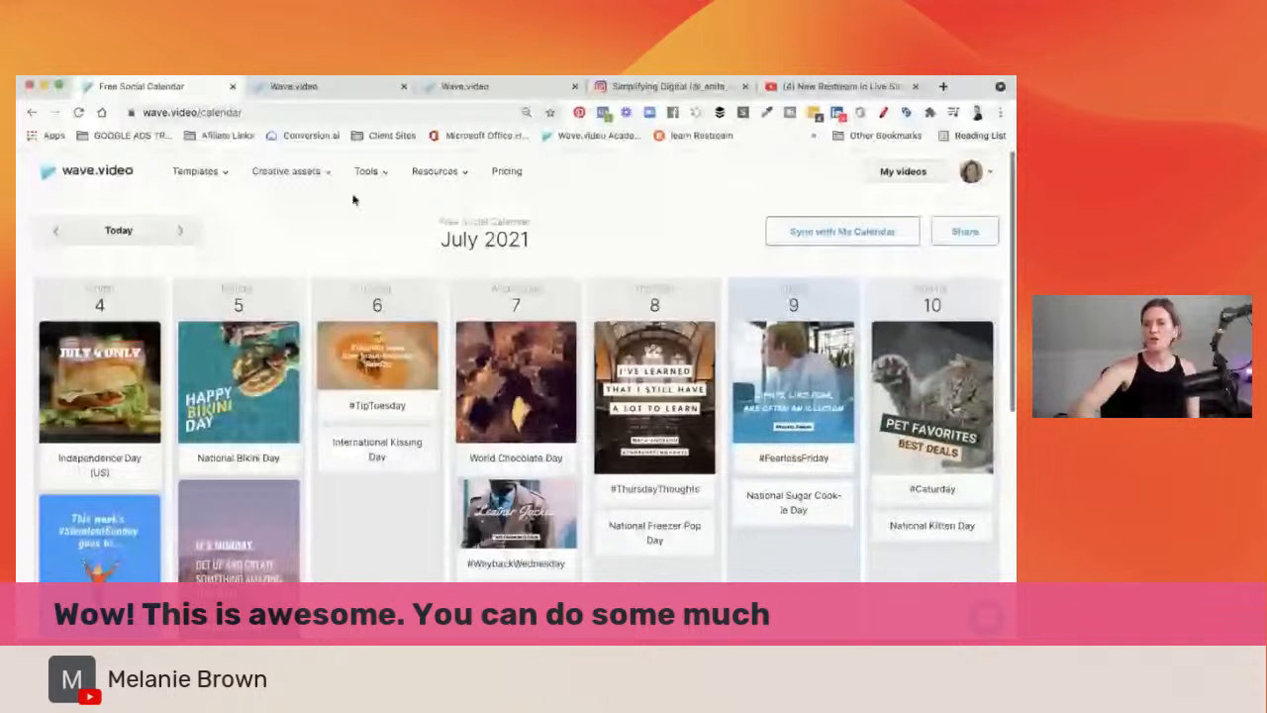
{"action": "left_click", "coordinate": [181, 231]}
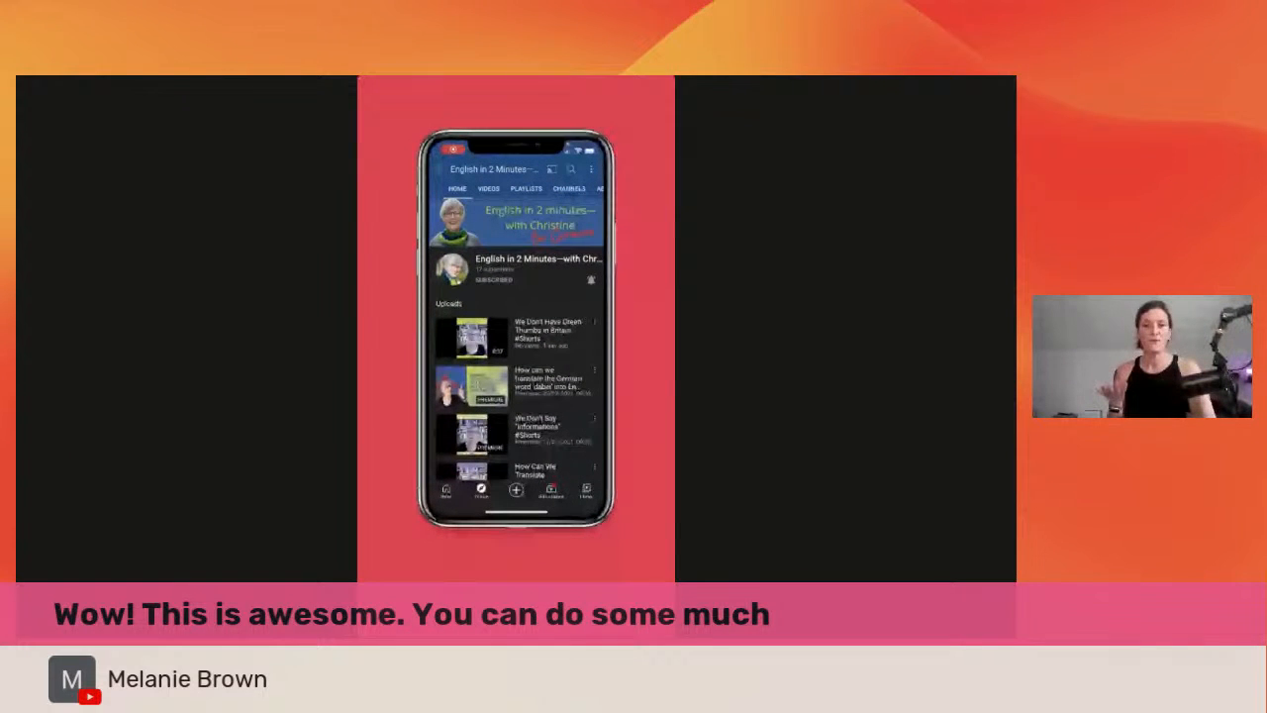
- Play the exported youtube short.mp4 in the video player to review the finished short
{"action": "mouse_move", "coordinate": [426, 411]}
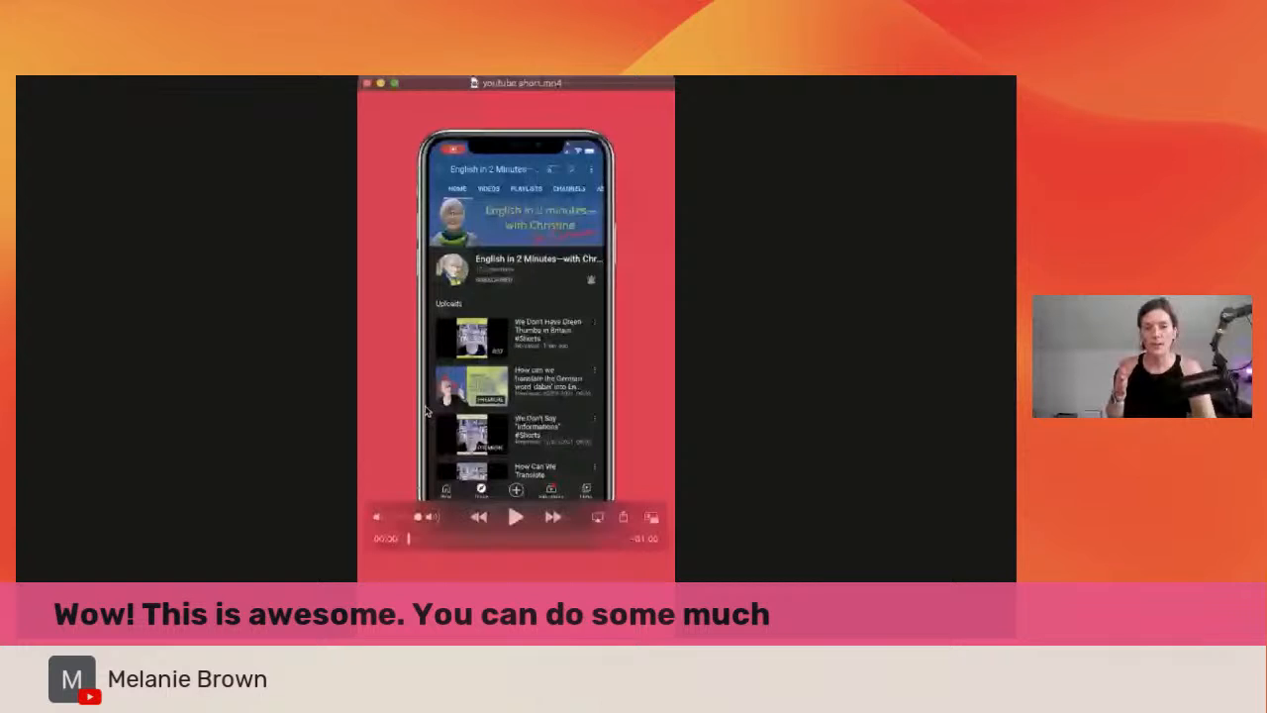
{"action": "left_click", "coordinate": [515, 517]}
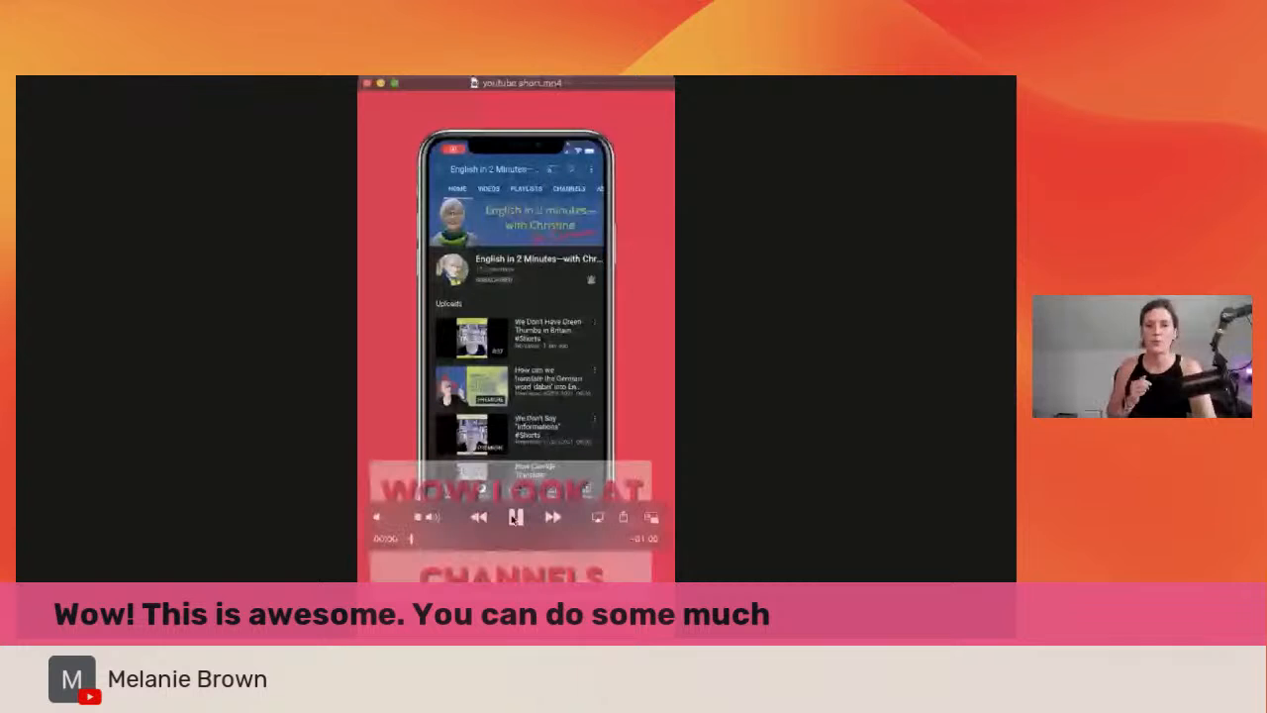